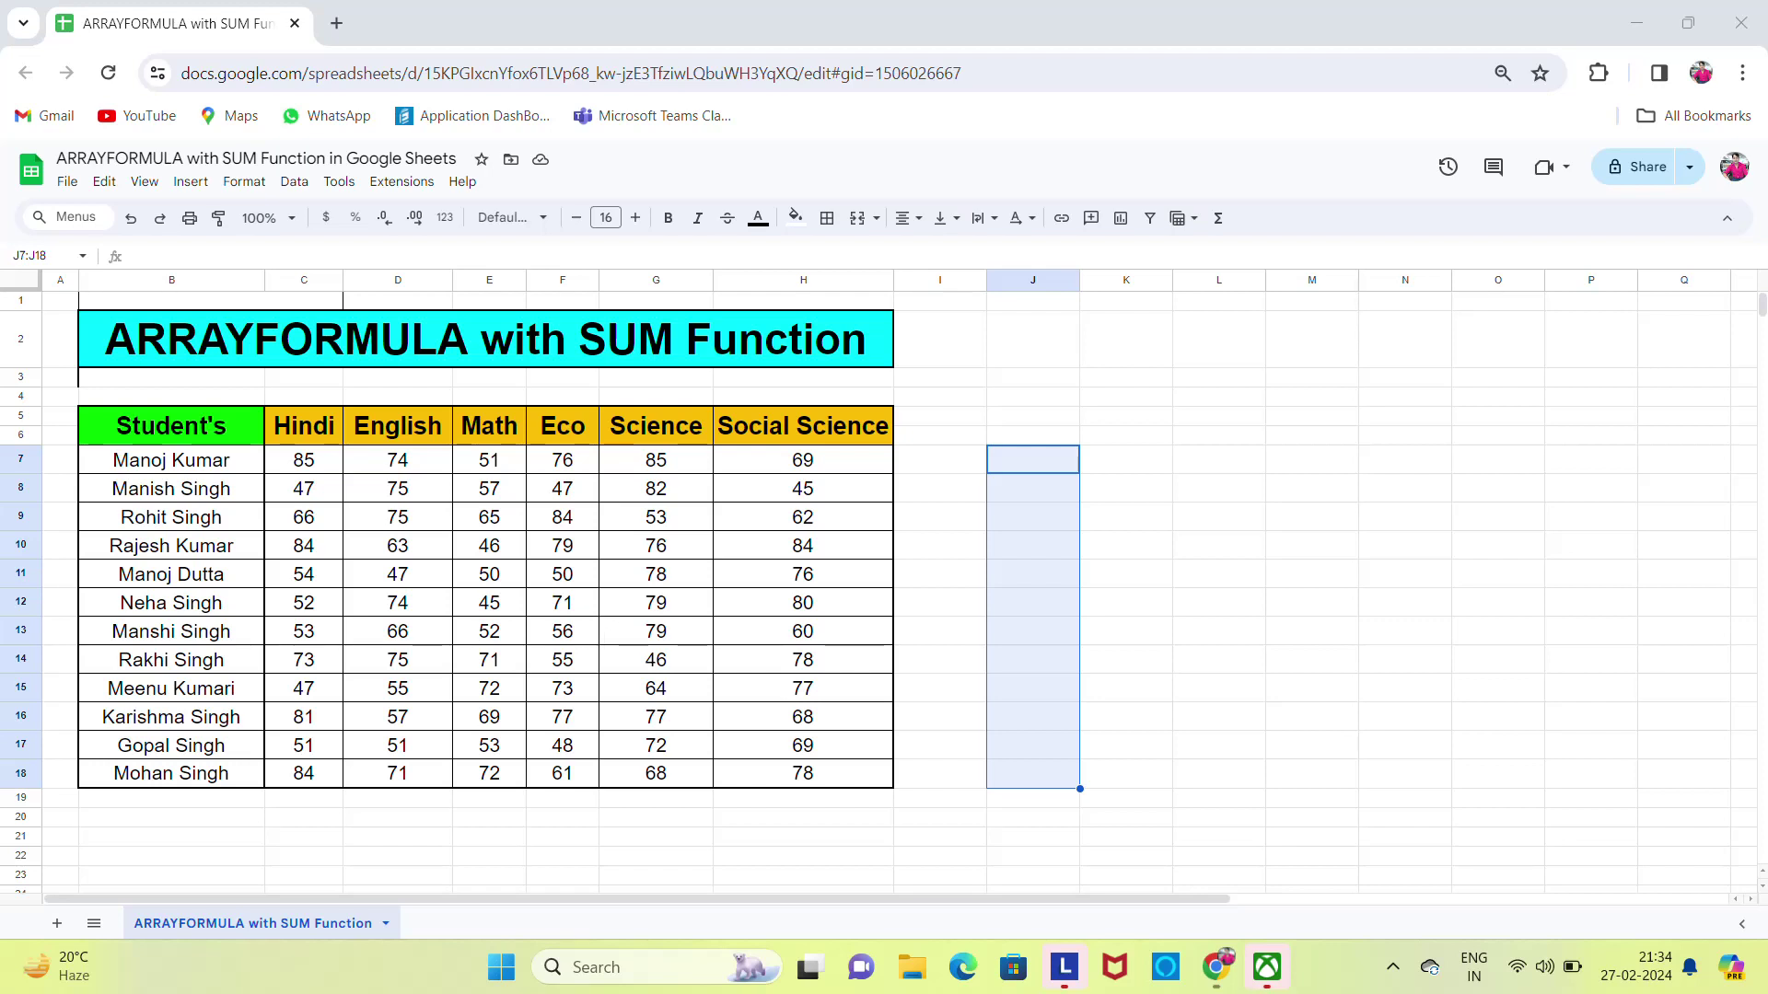
Begin an ARRAYFORMULA in J7 adding the Hindi C7:C18 and English D7:D18 ranges.
click(195, 433)
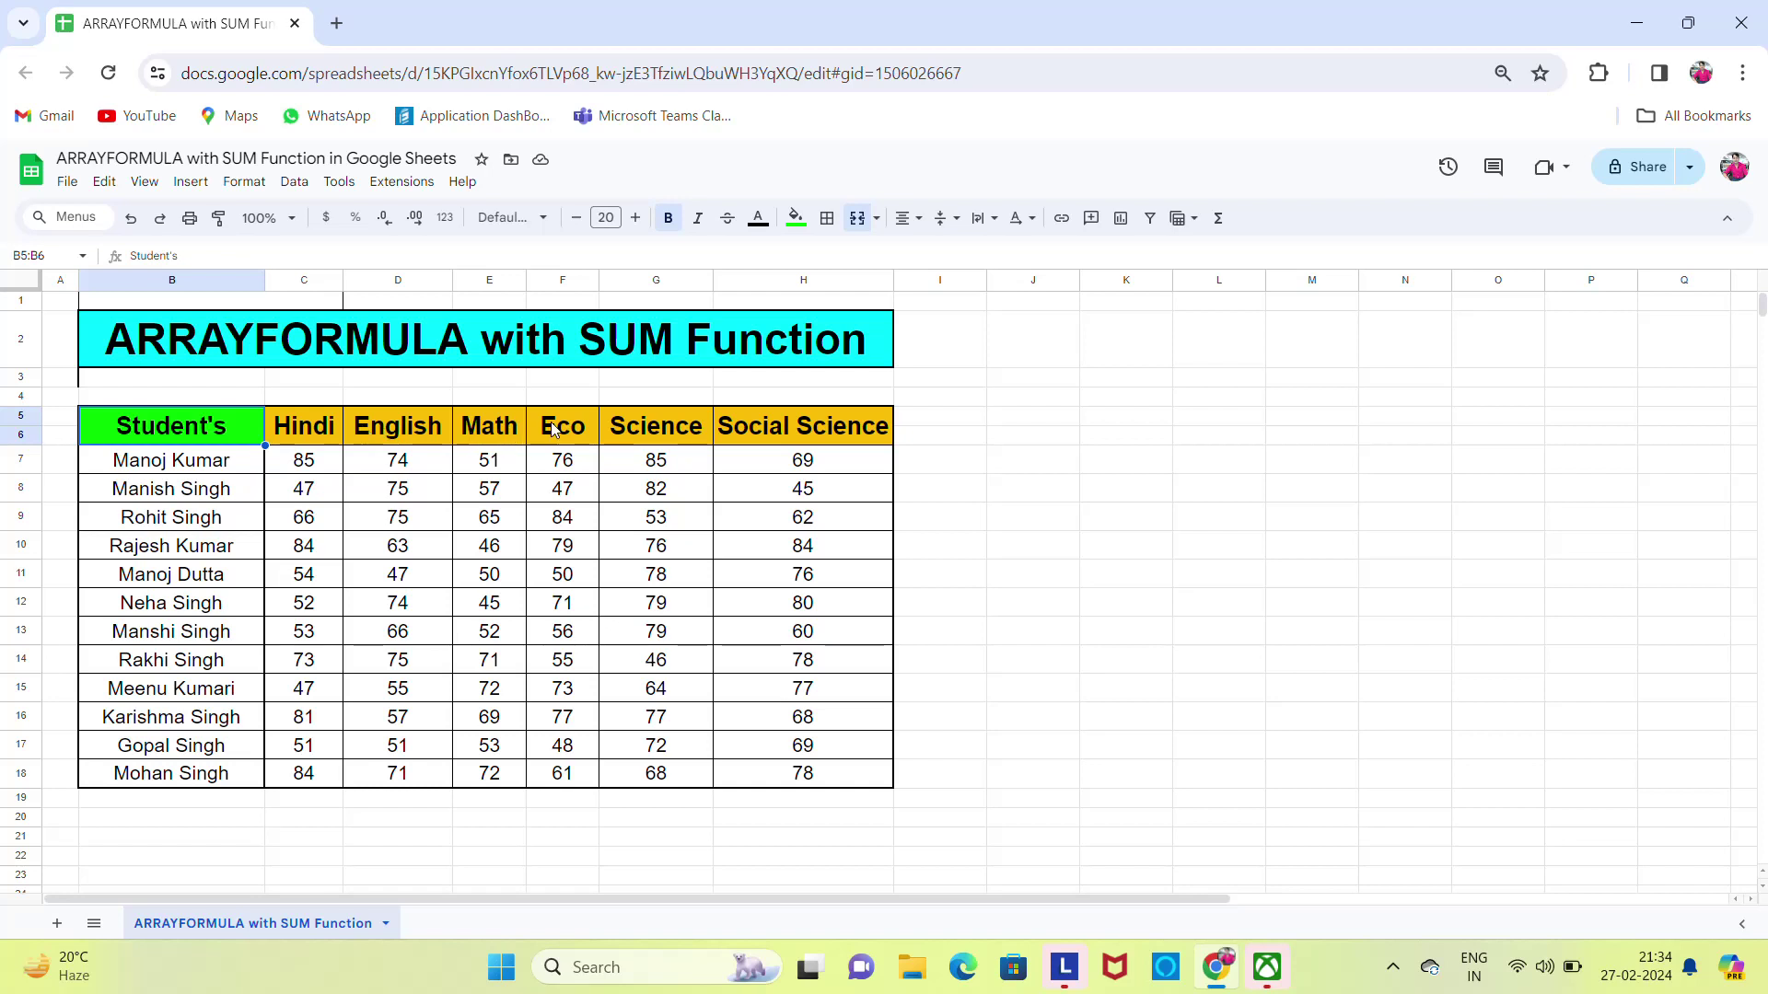
click(836, 460)
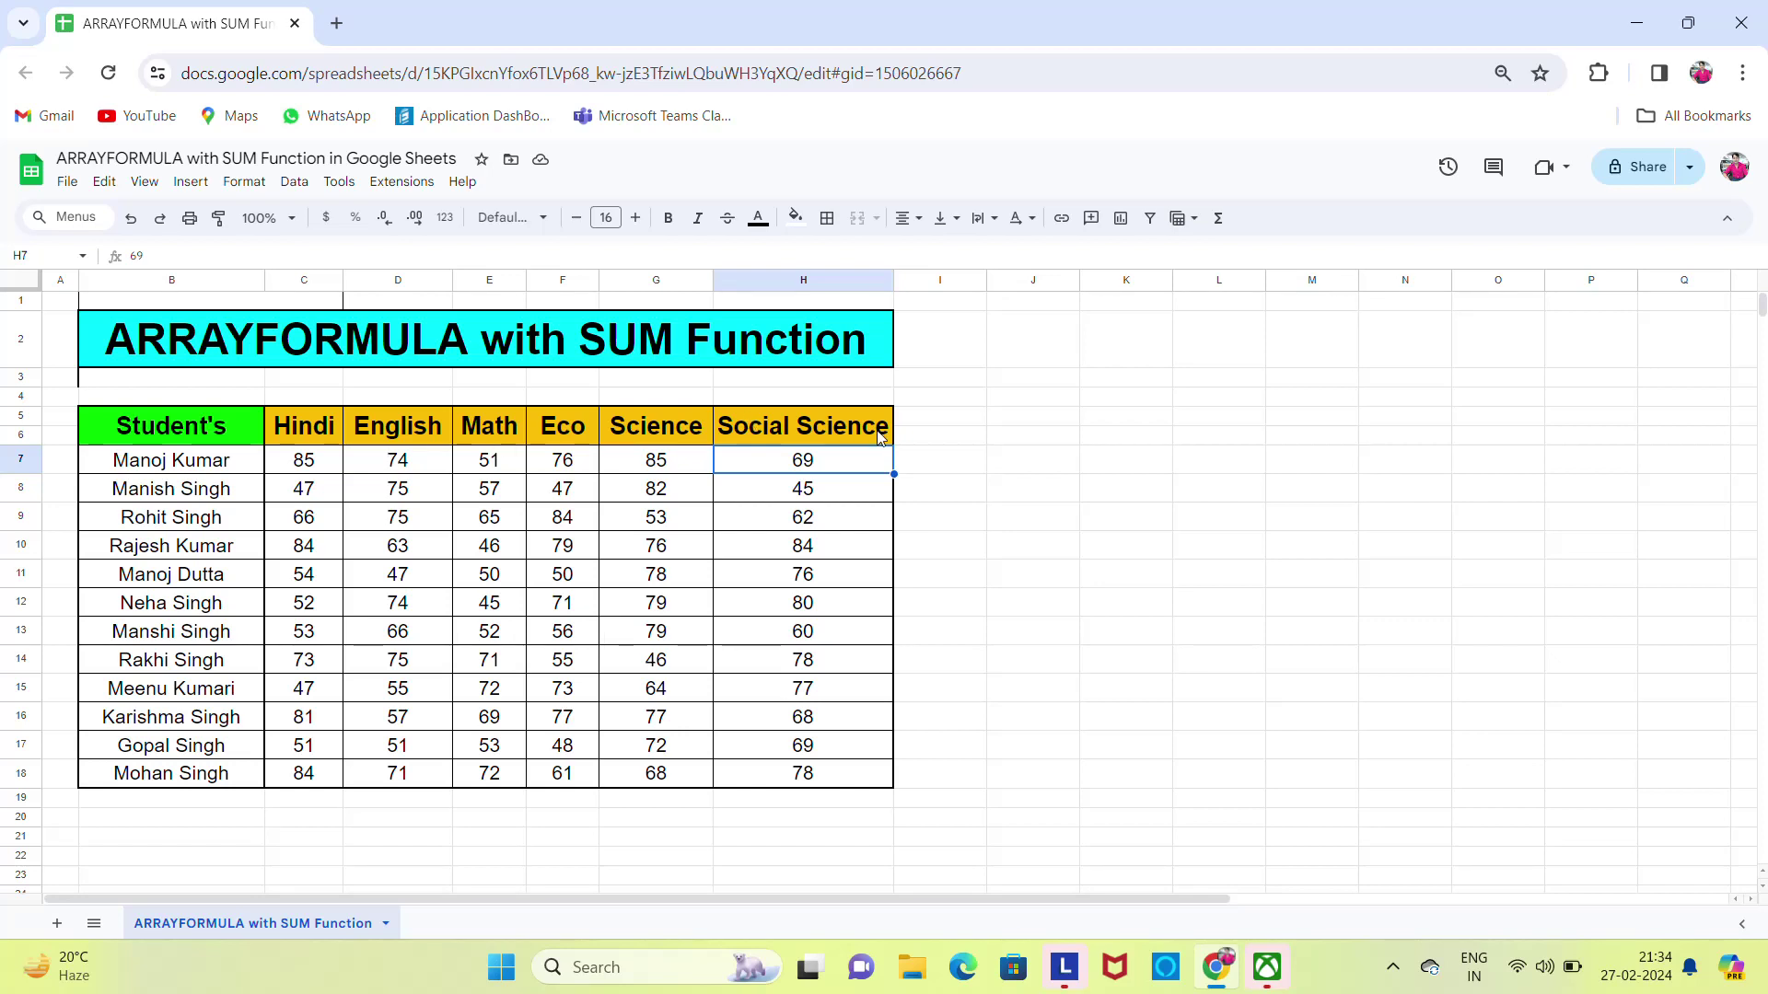
click(1024, 473)
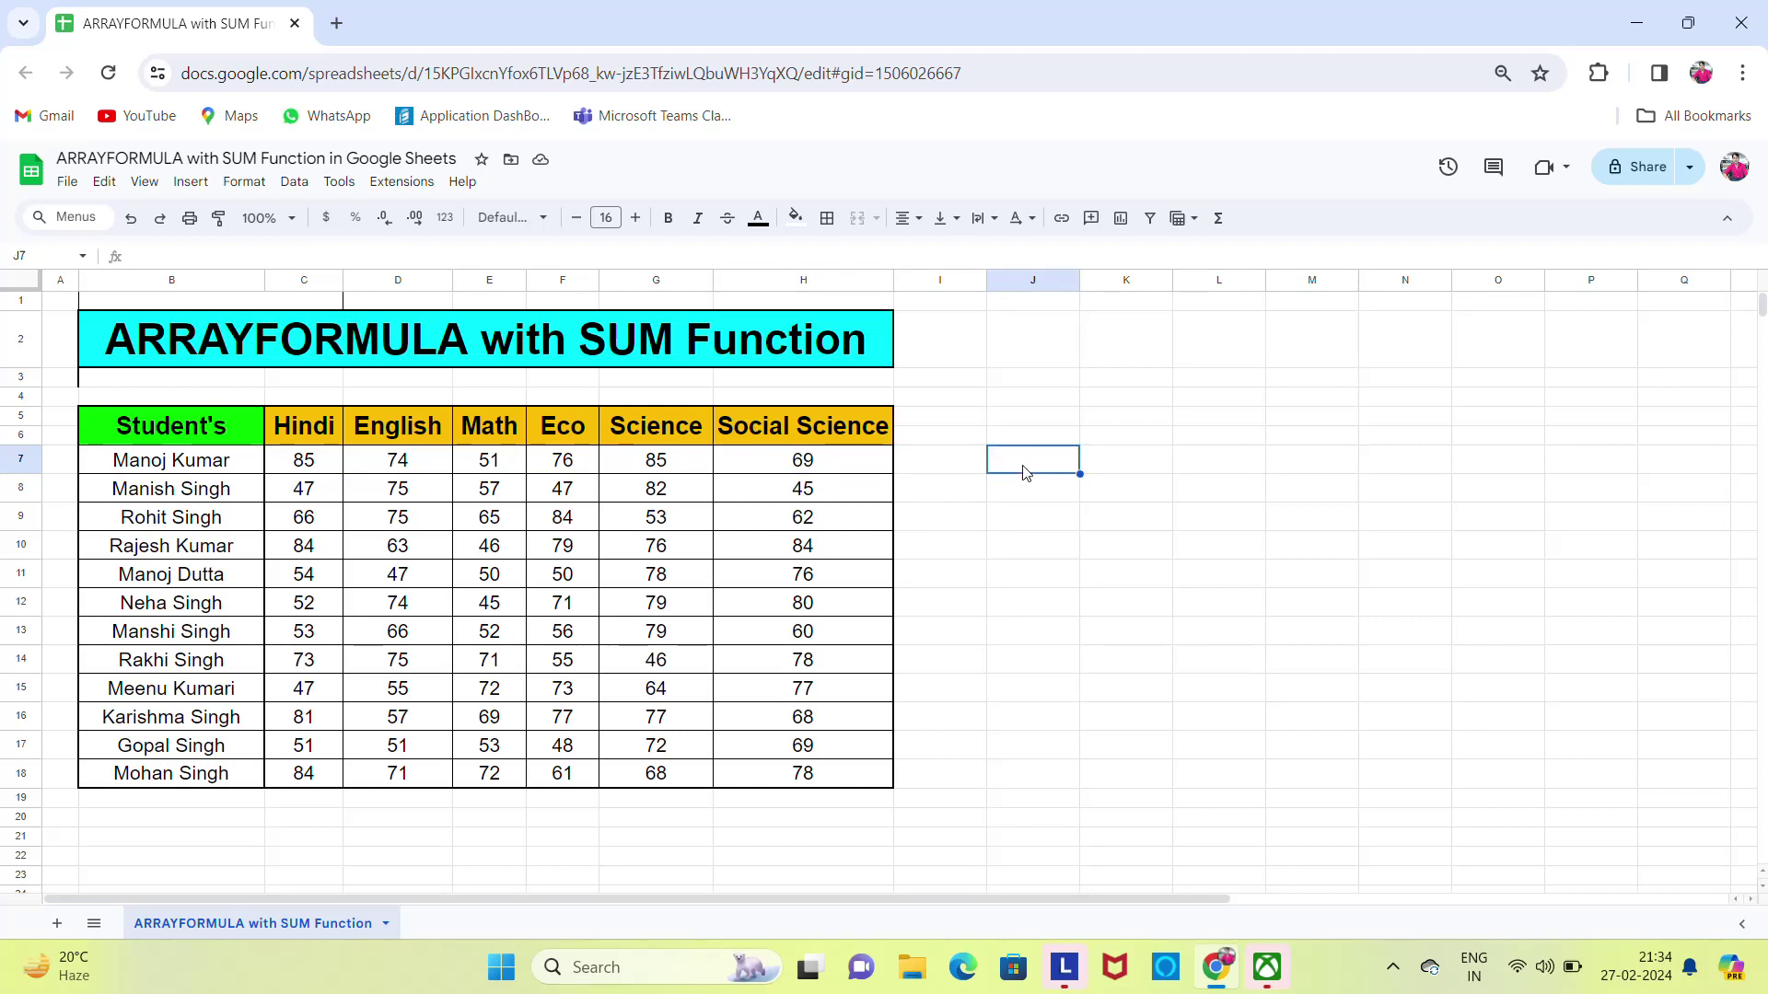
text(=a)
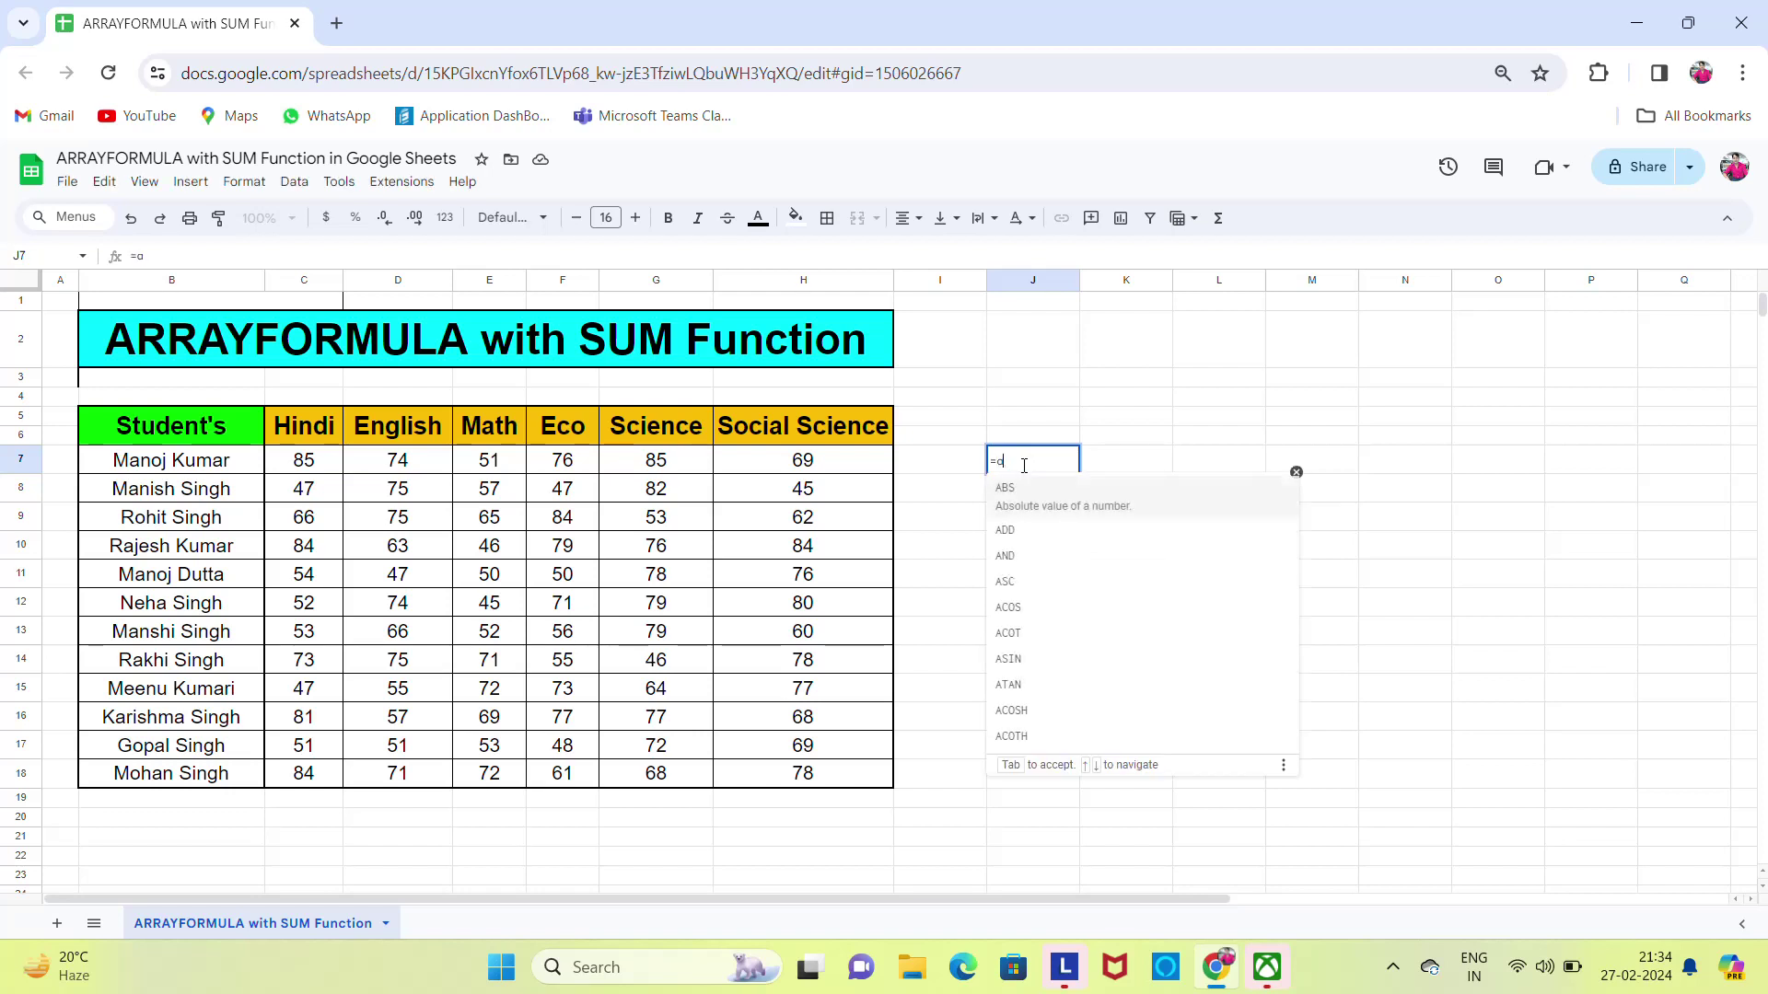
text(rr)
key(Tab)
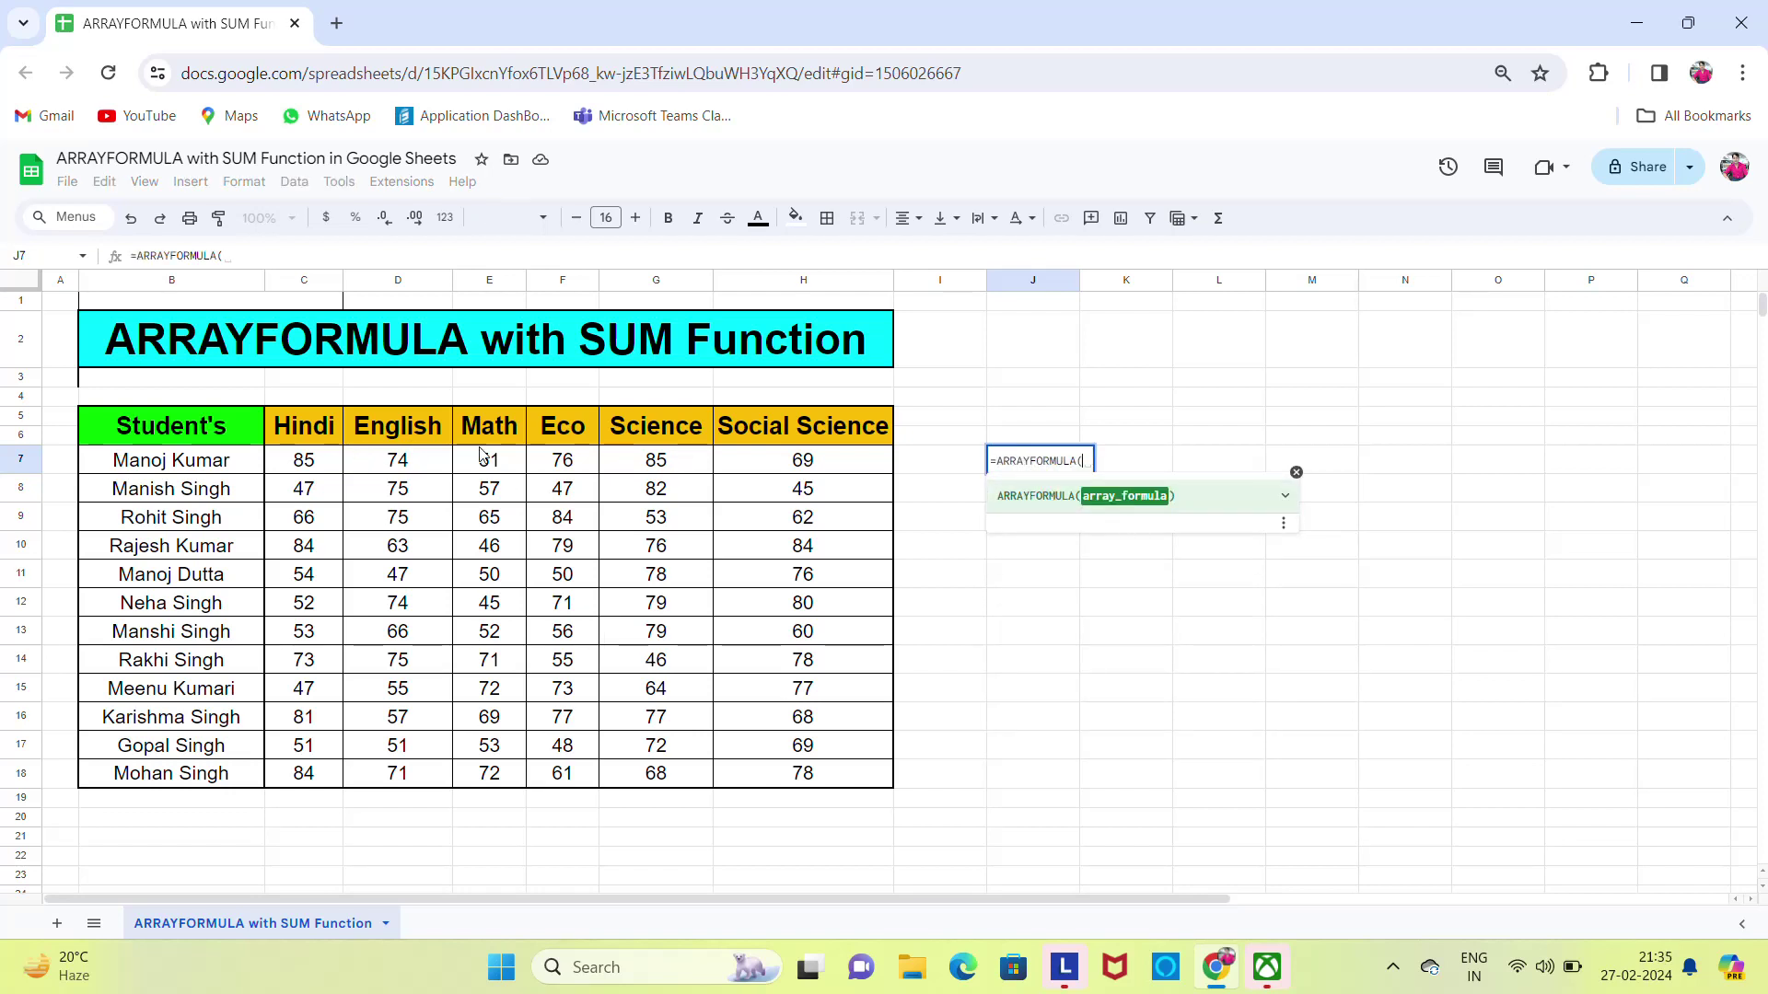
click(324, 464)
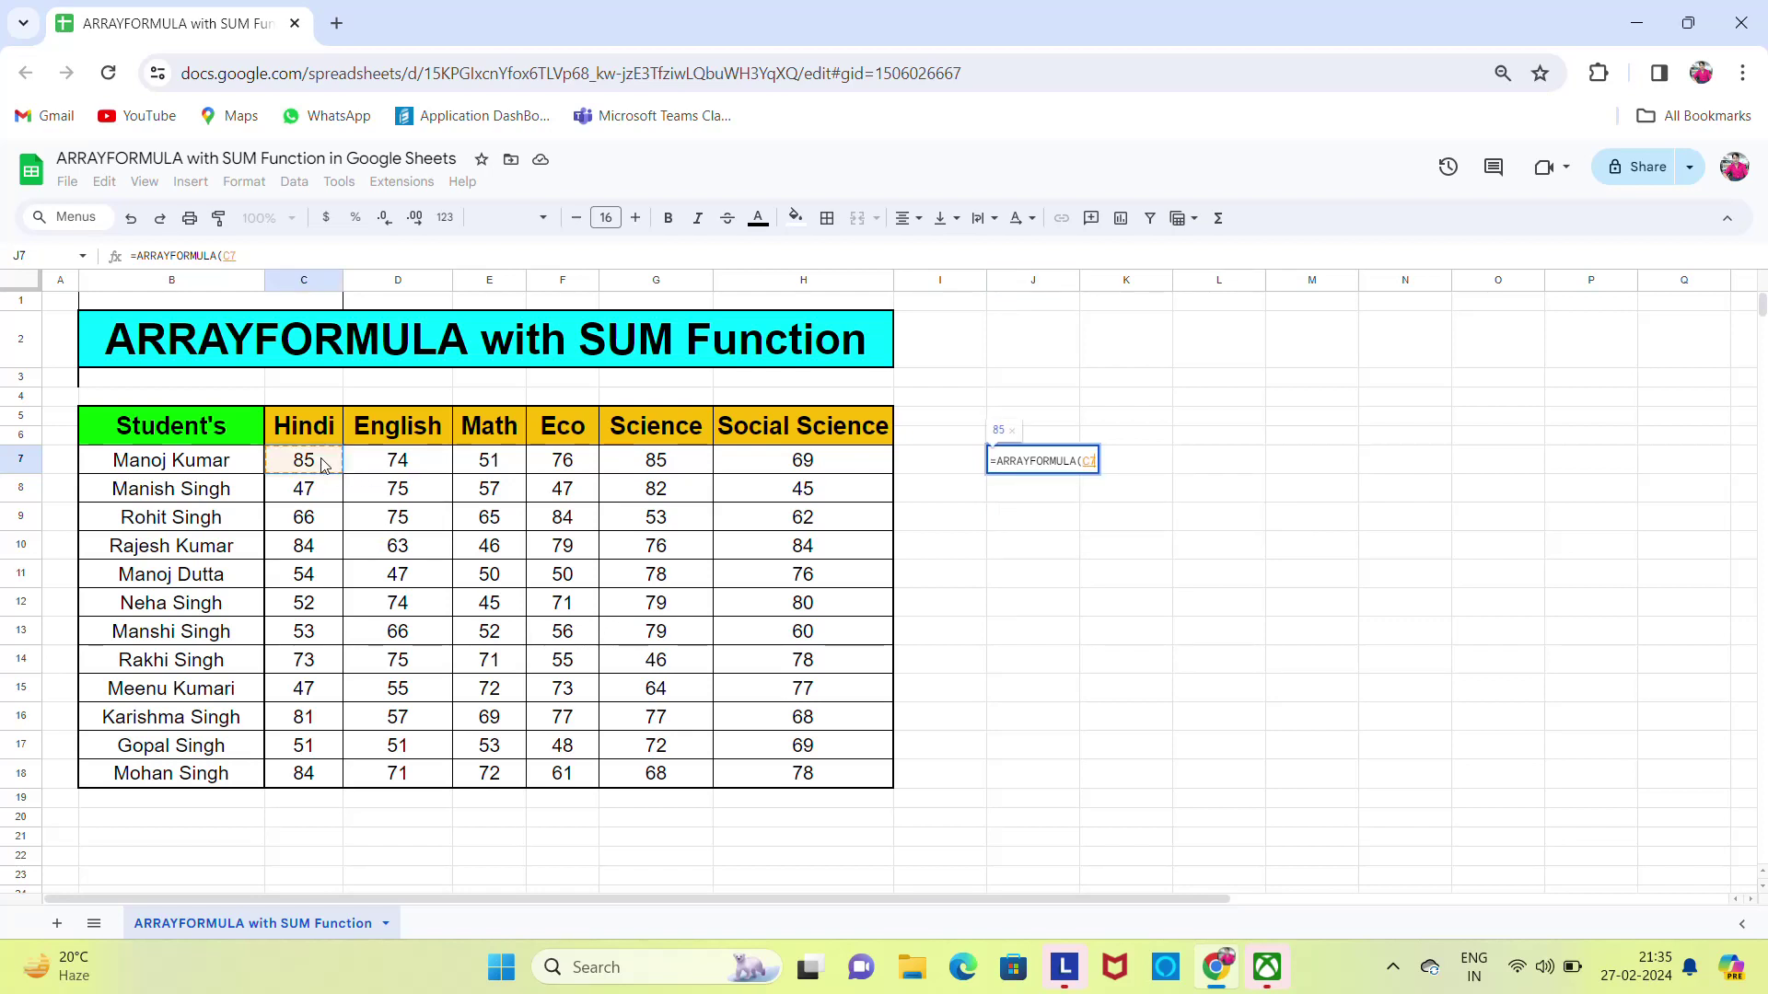
key(ctrl+shift+Down)
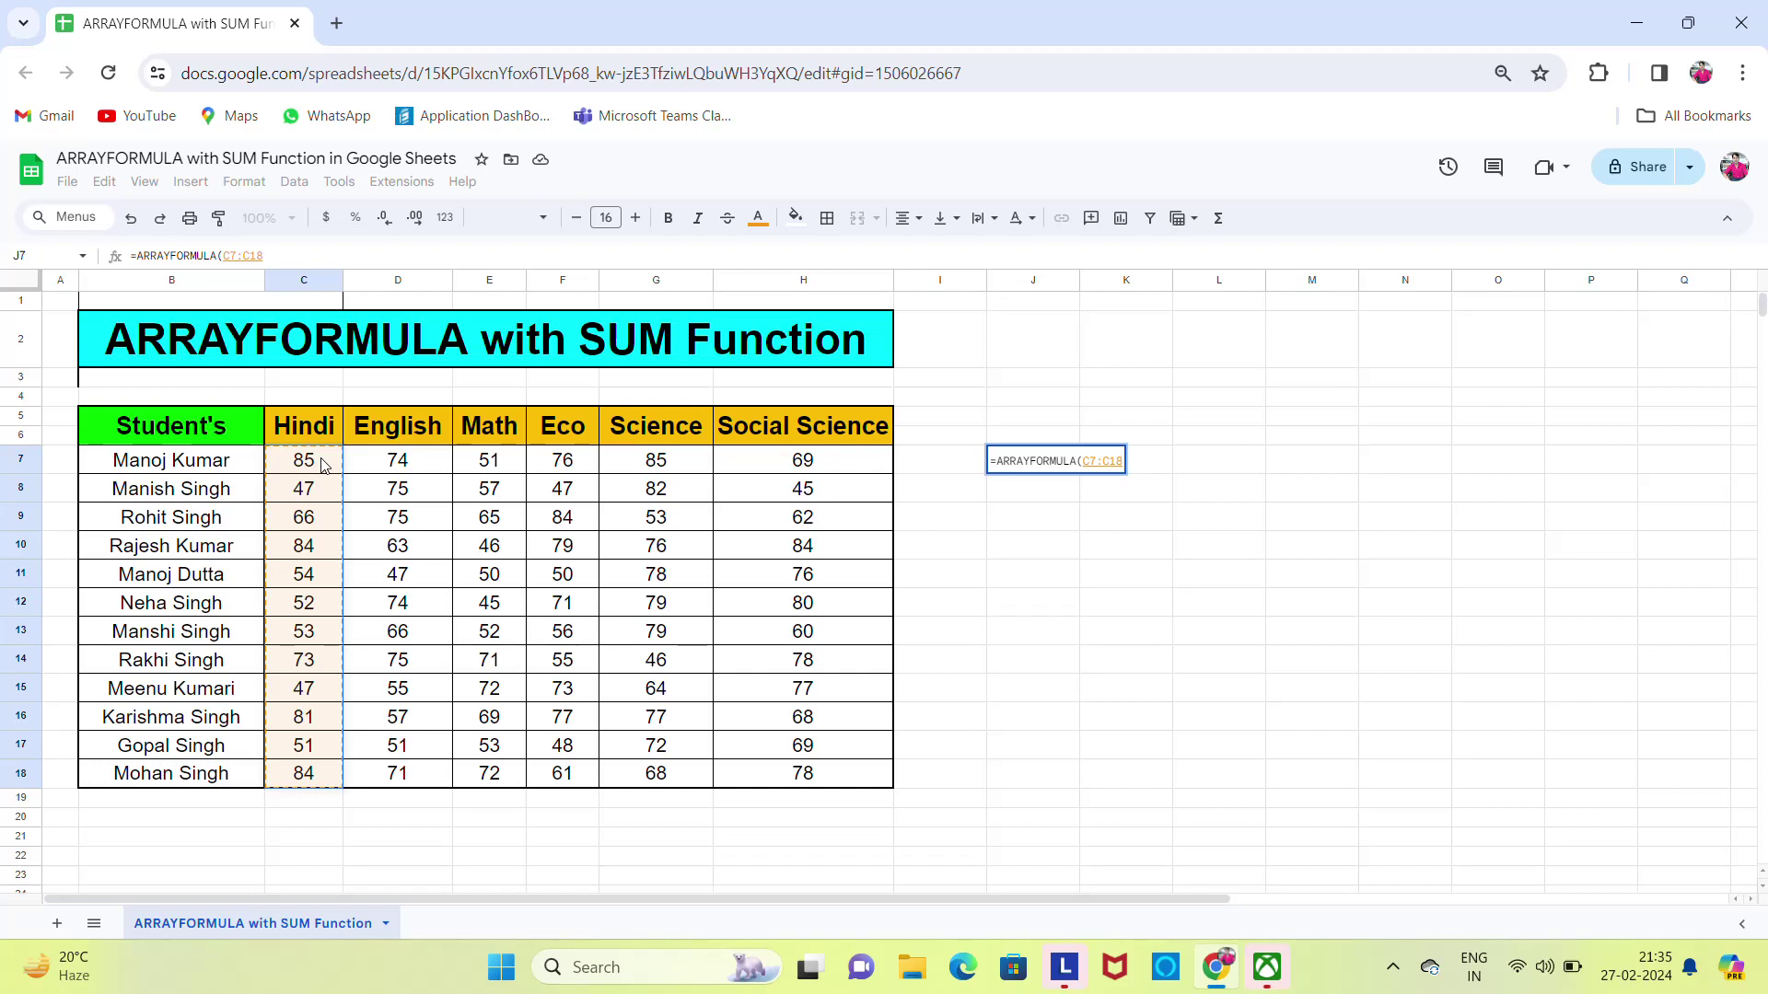
text(+)
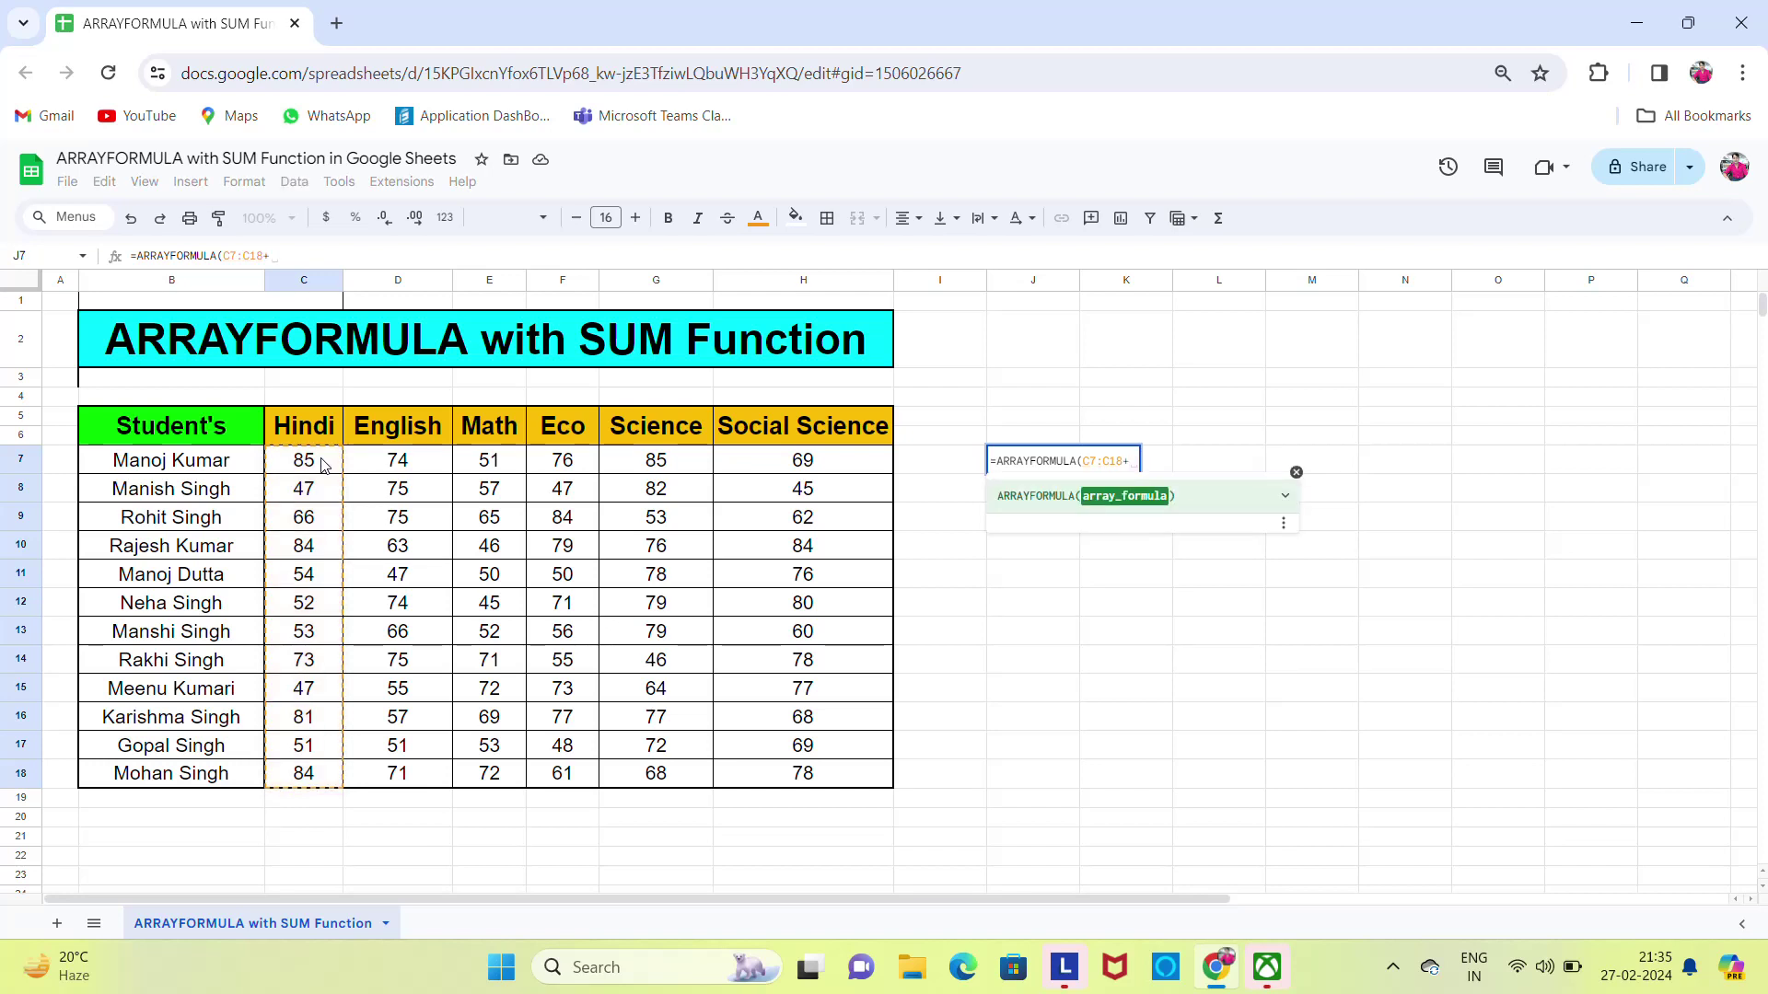
click(384, 475)
key(ctrl+shift+Down)
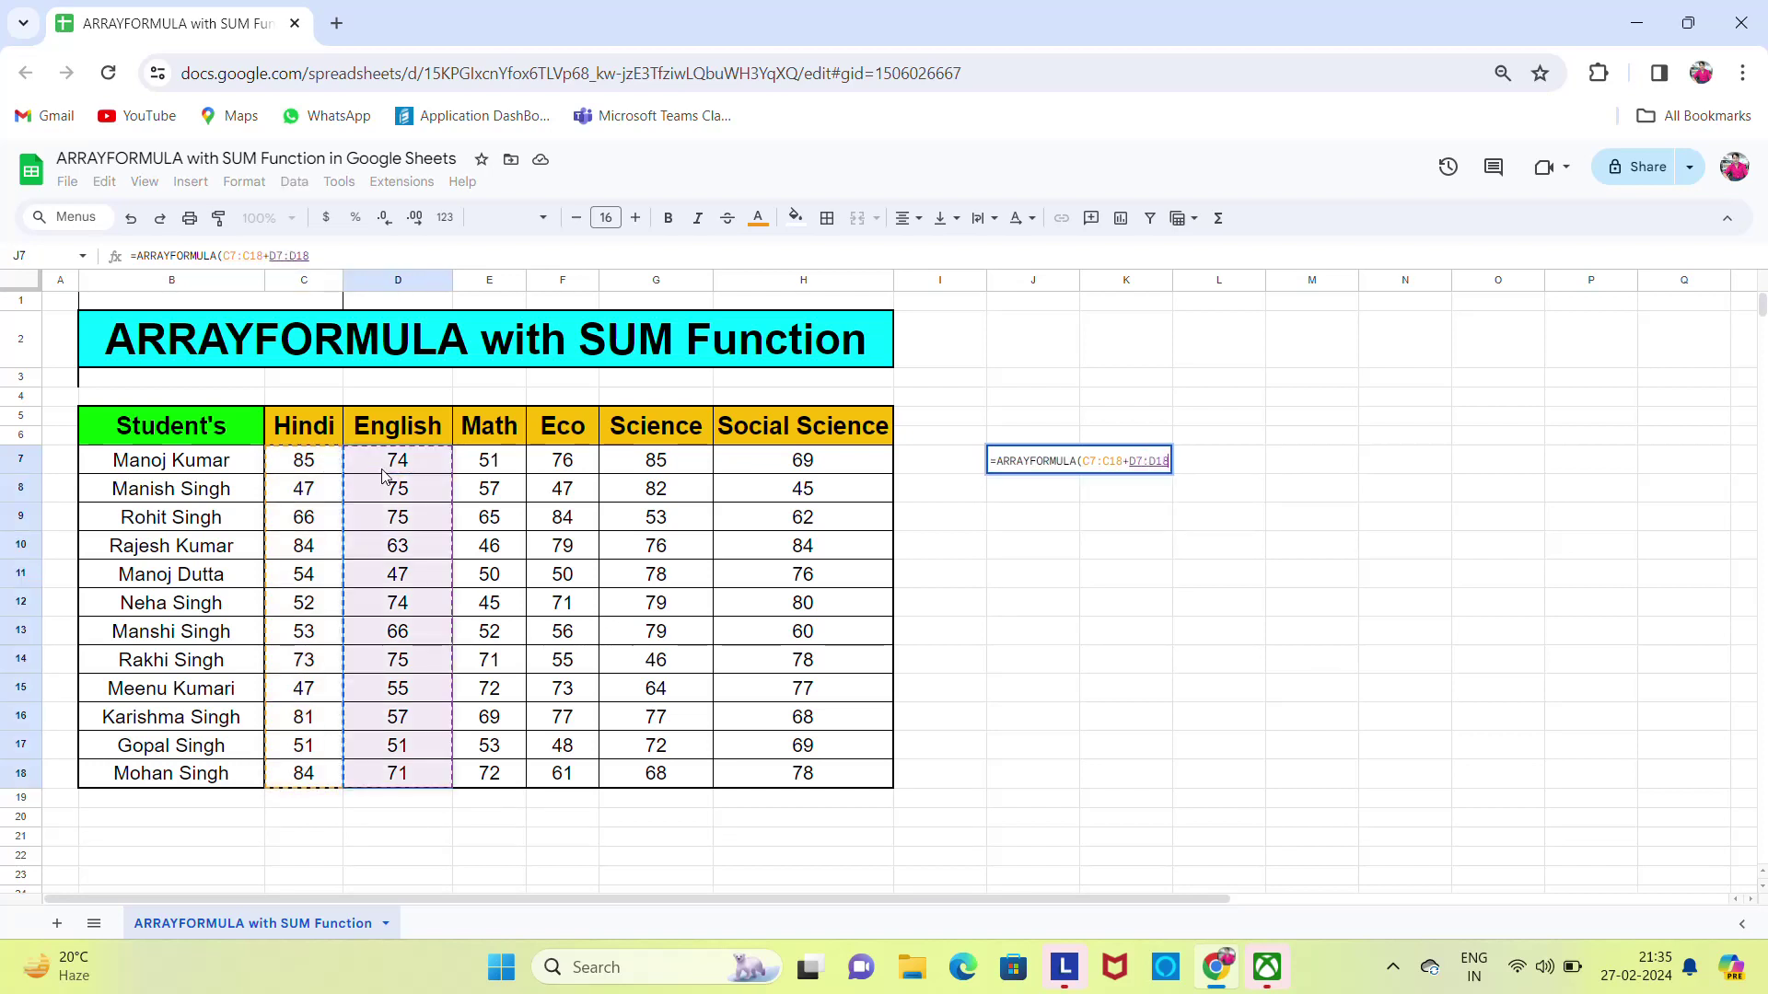
Add the Math, Eco, Science and Social Science ranges E7:E18 to H7:H18 and commit the formula.
text(+)
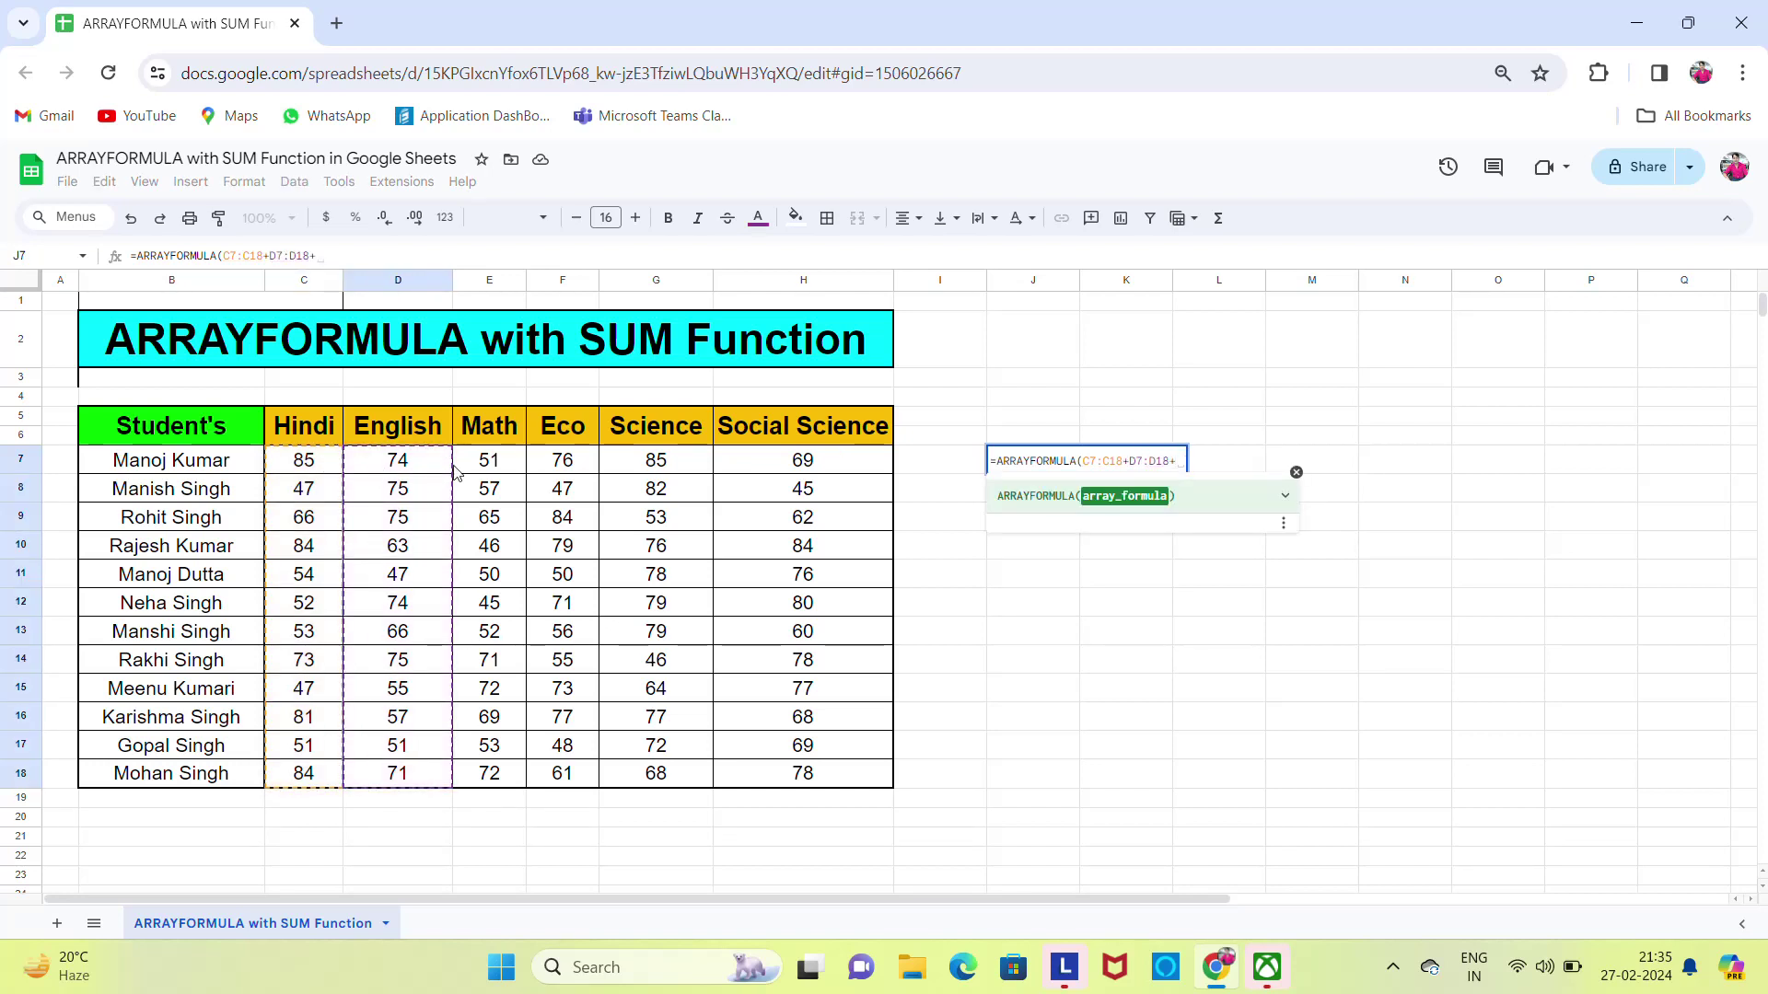
click(487, 471)
key(ctrl+shift+Down)
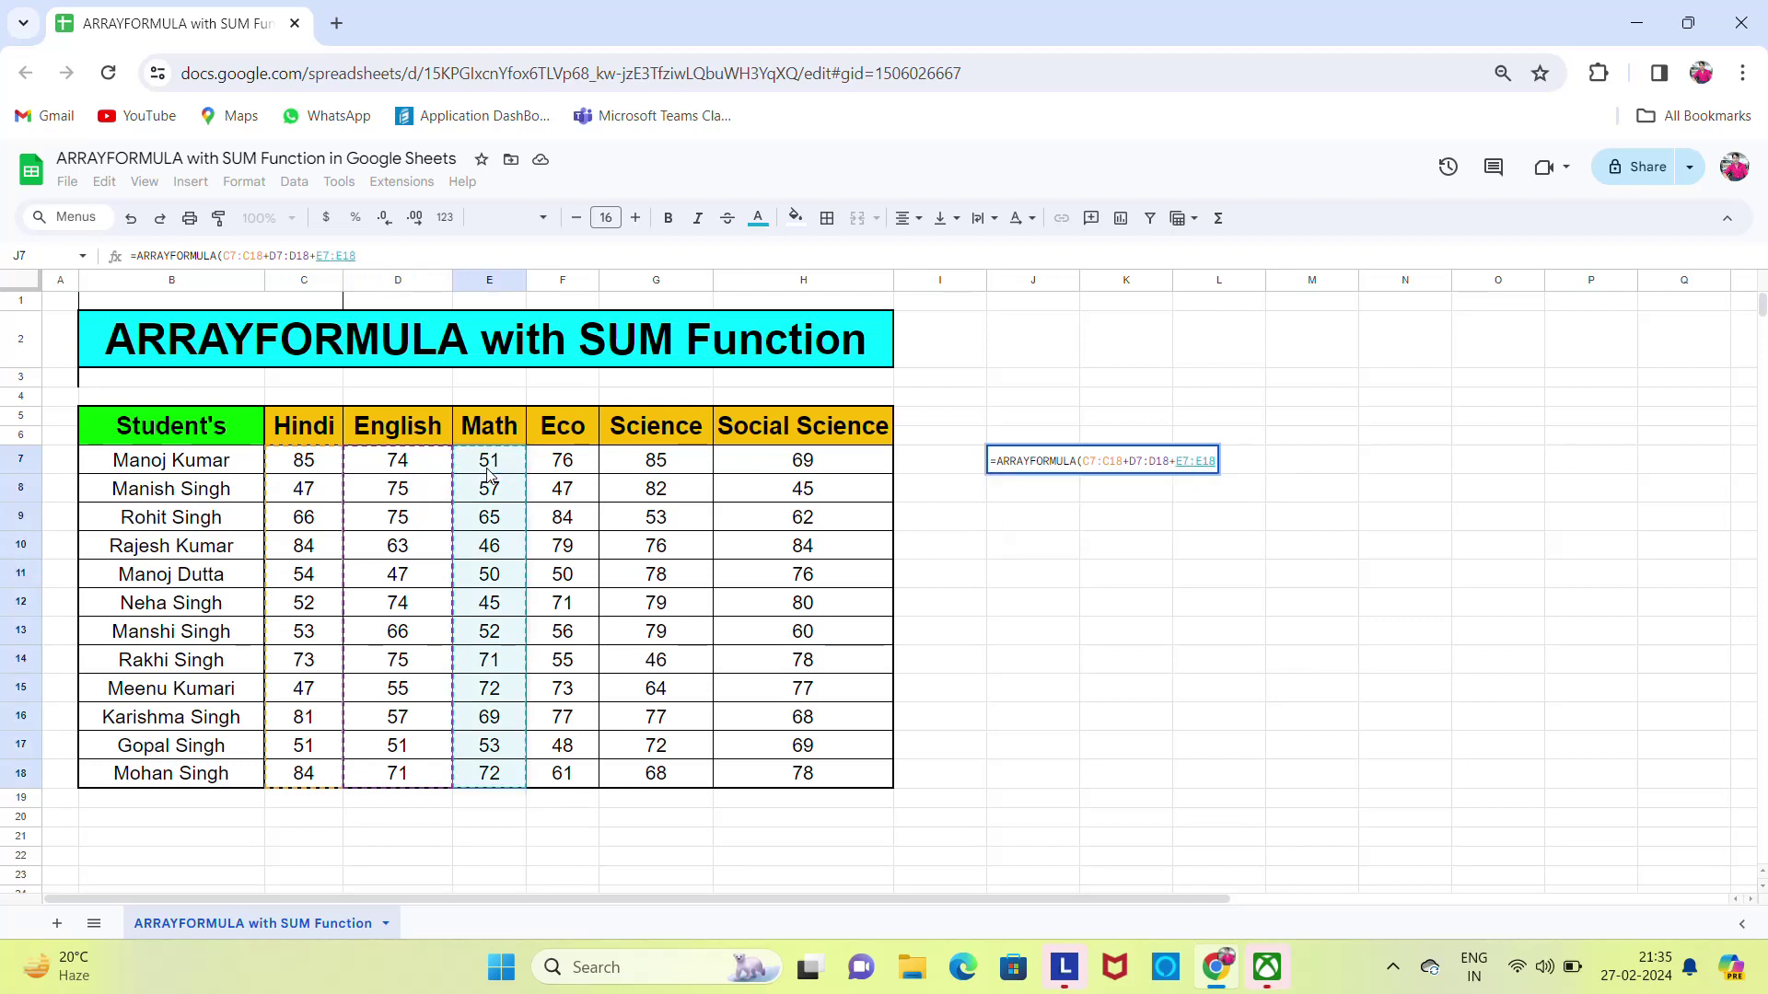
text(+)
click(578, 469)
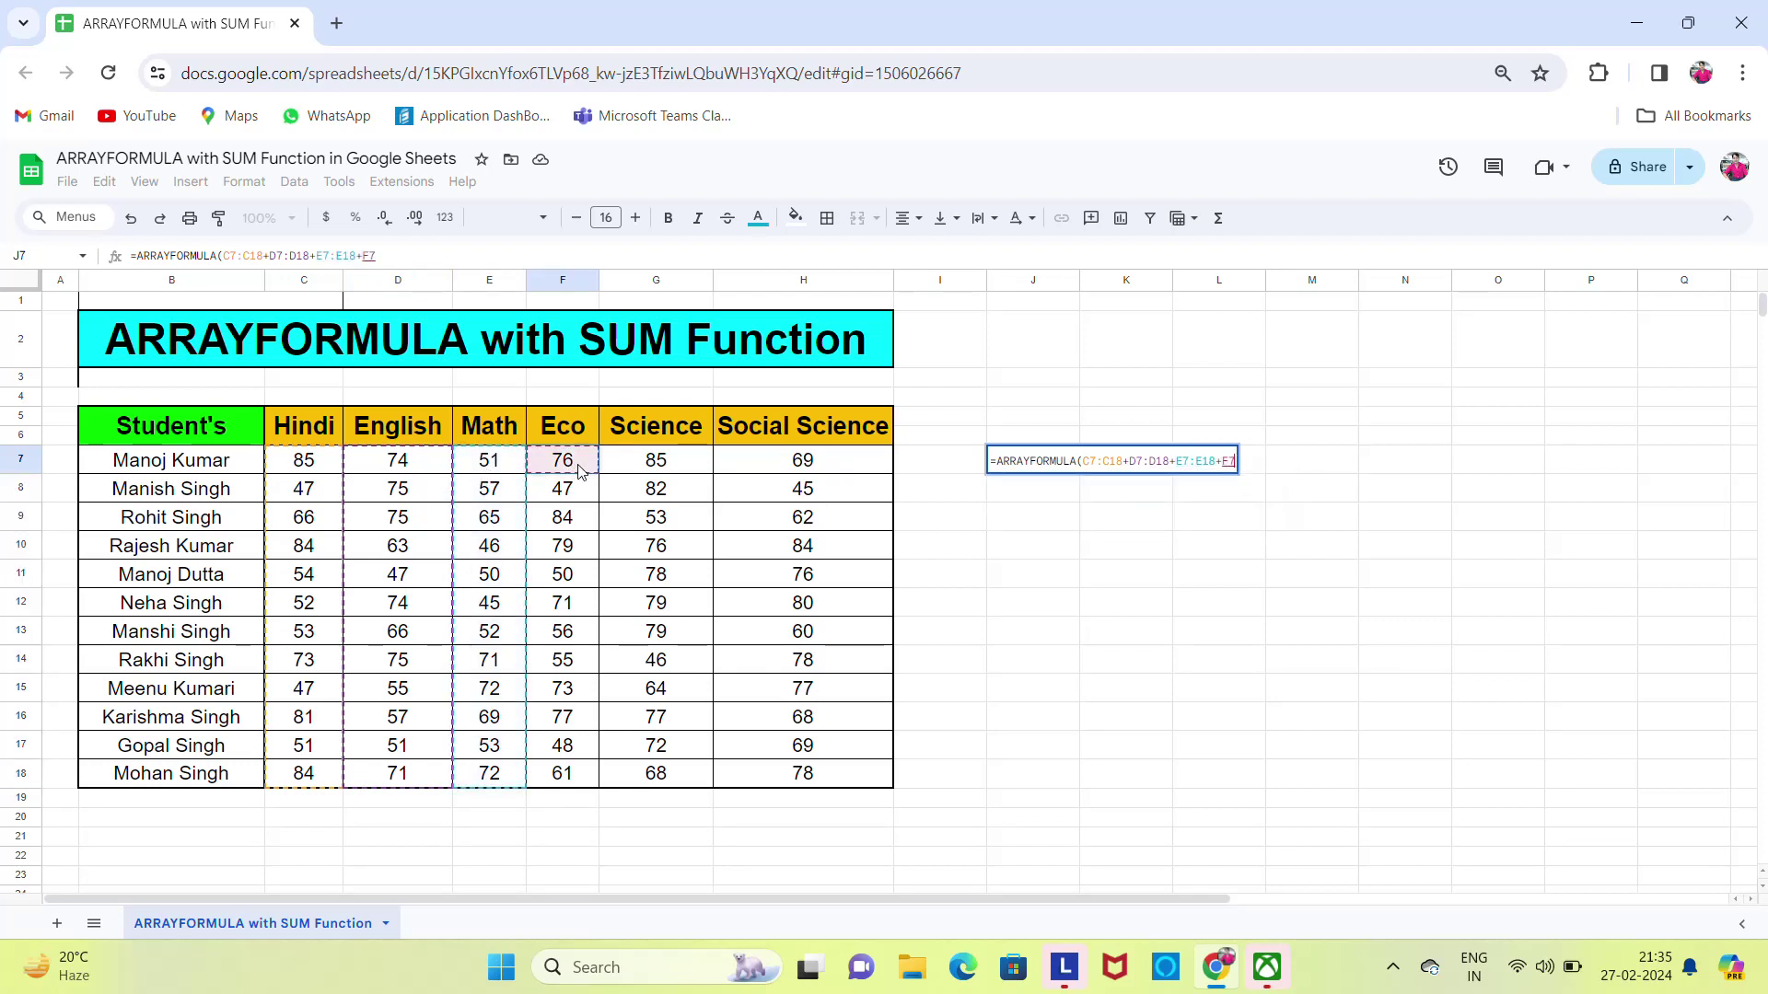
key(ctrl+shift+Down)
text(:F18+)
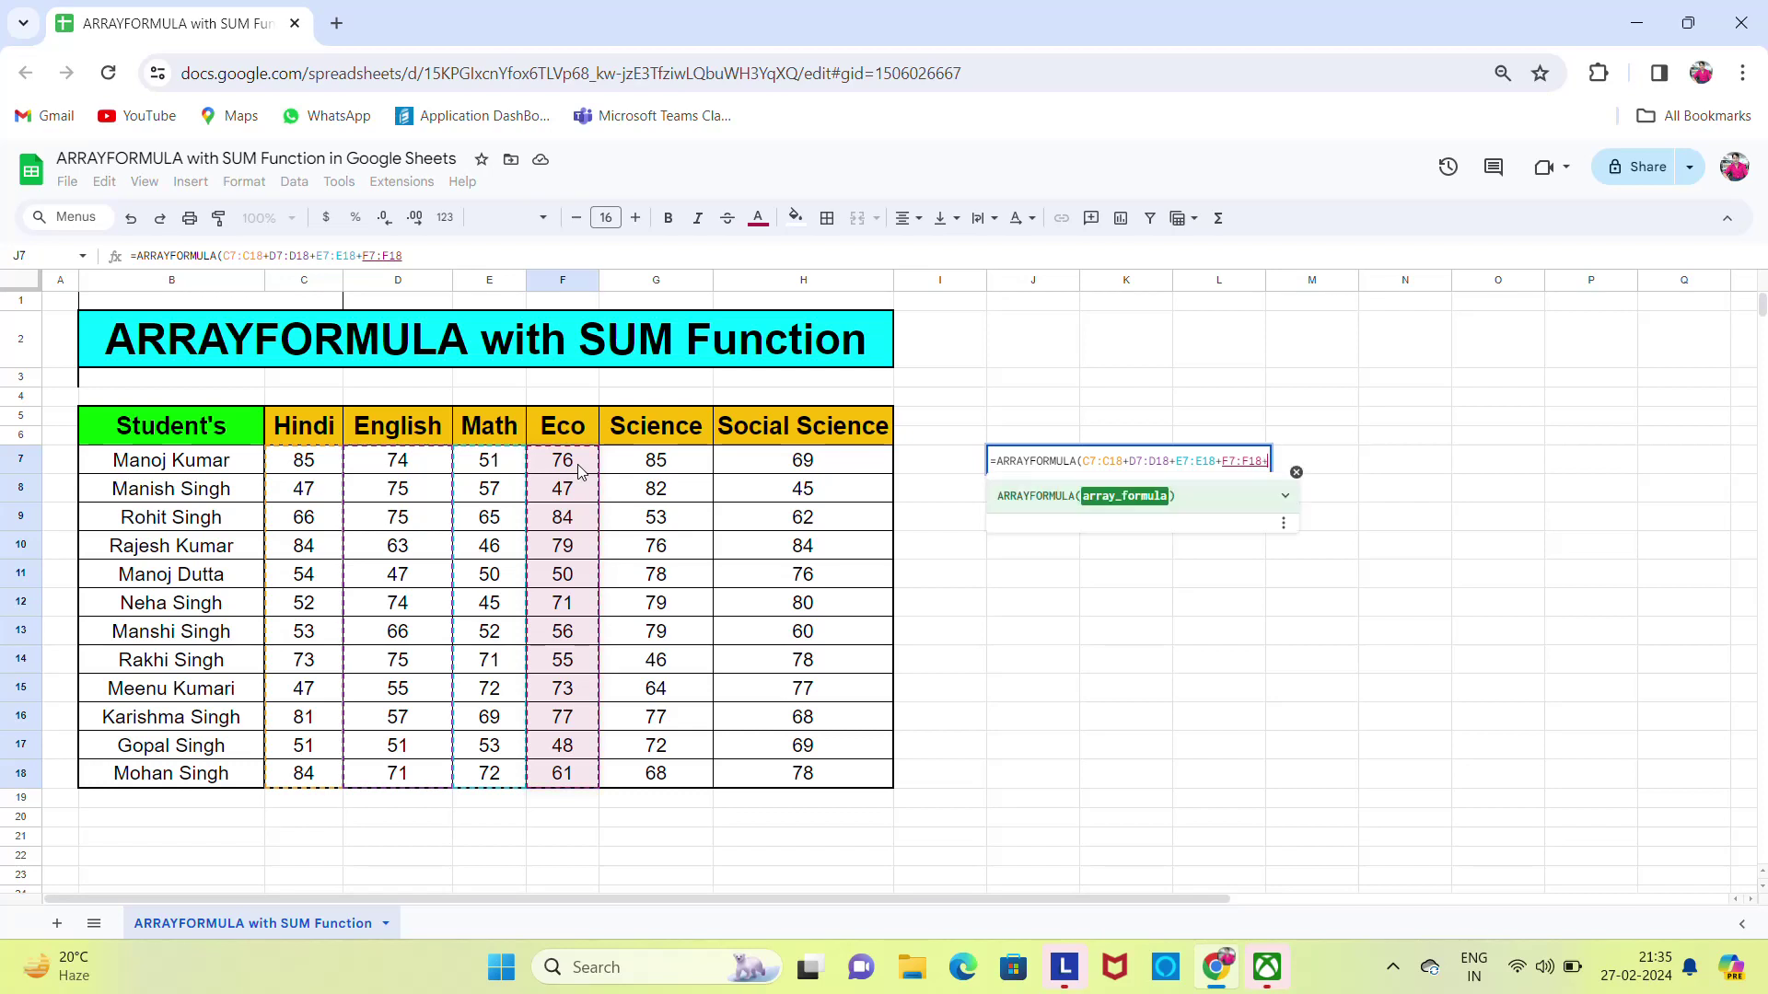
click(648, 476)
key(ctrl+shift+Down)
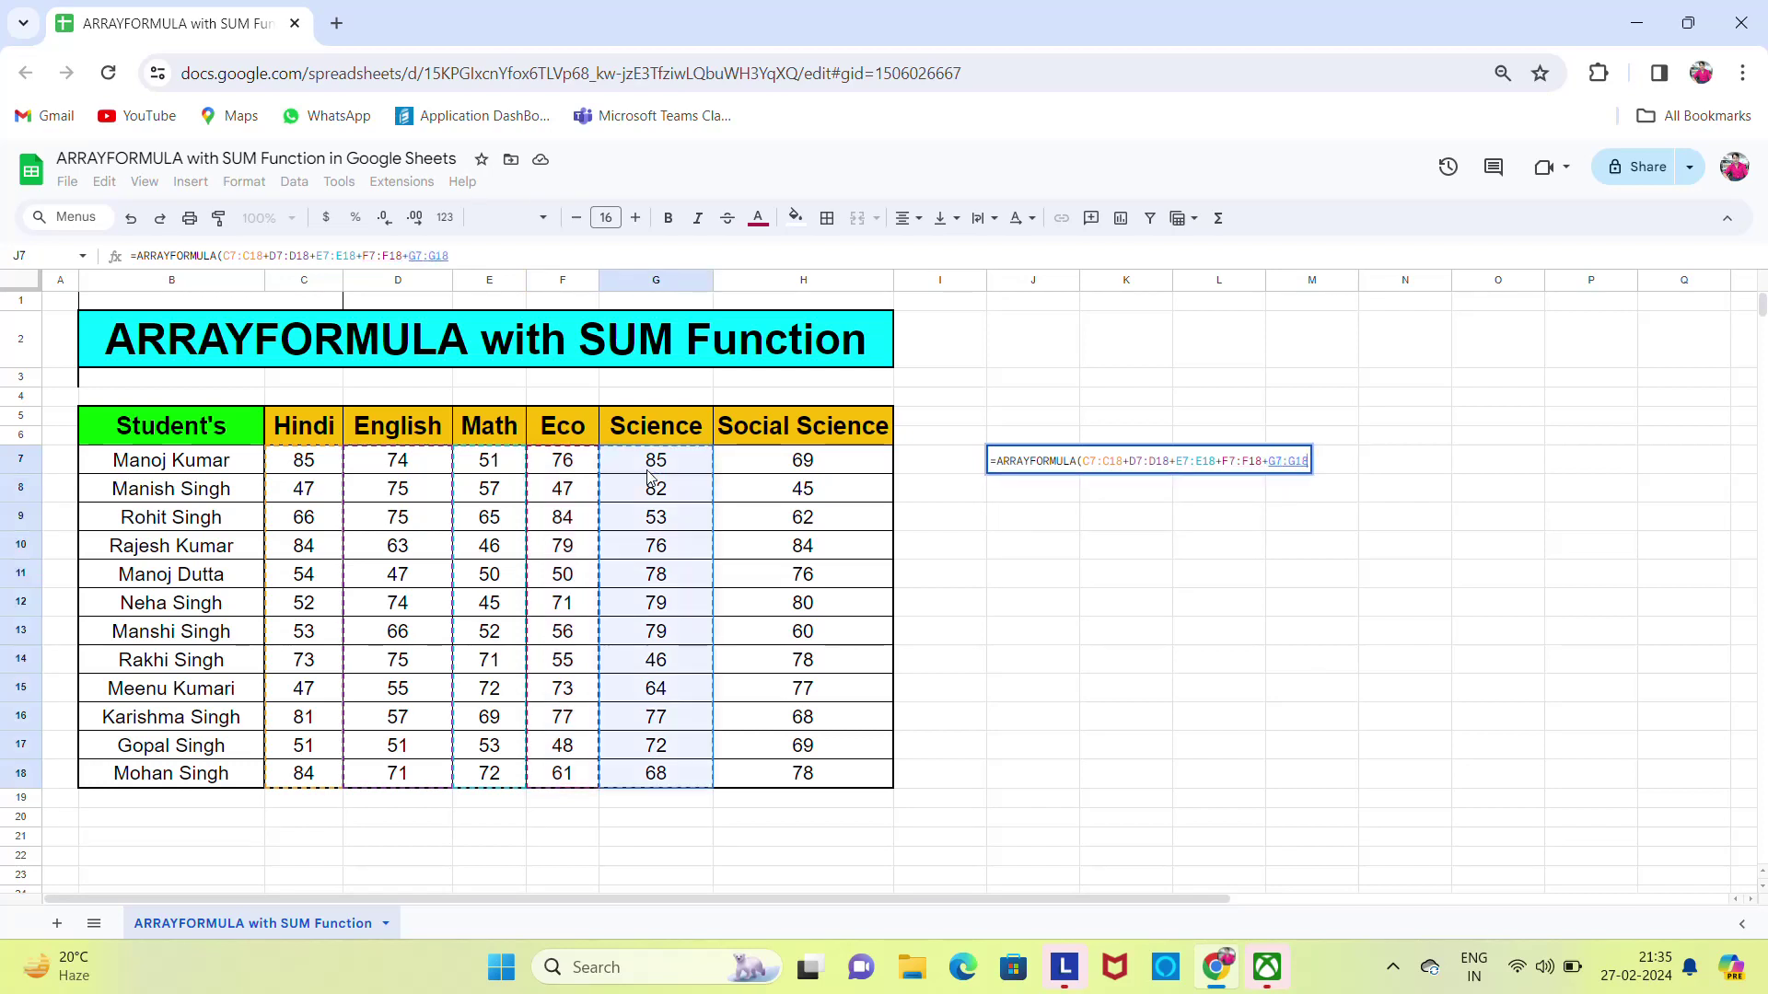
text(+)
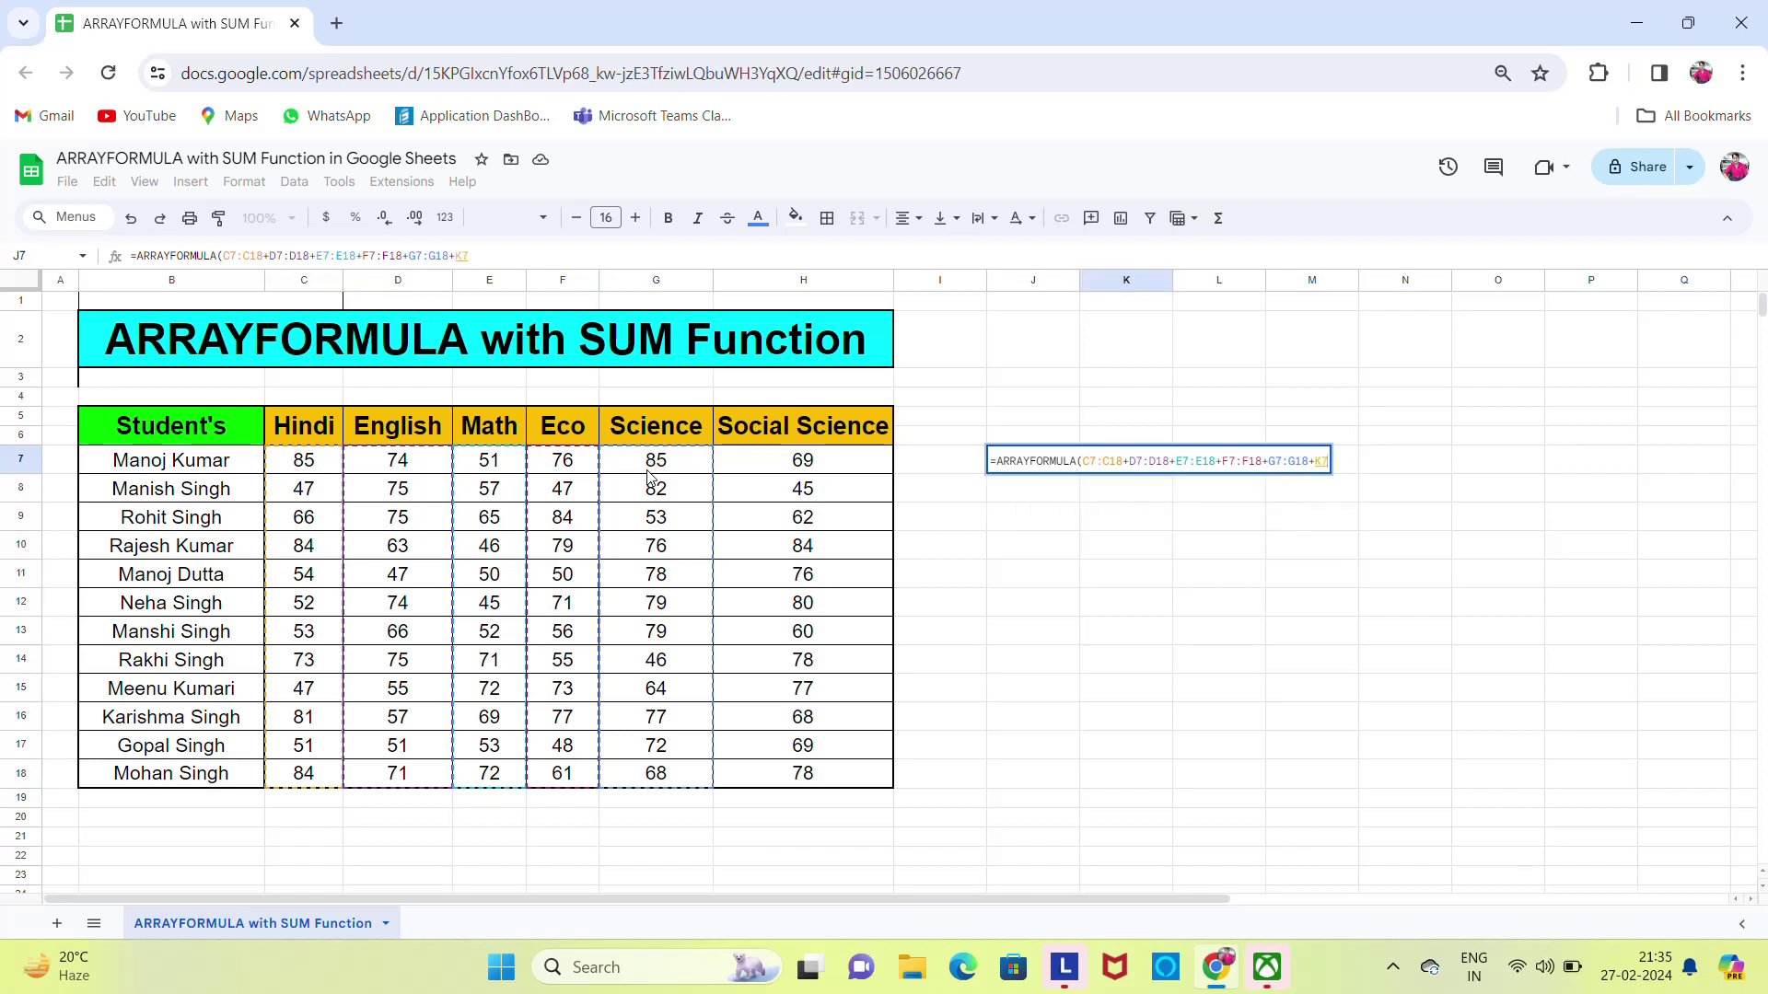
key(Left)
key(Left)
key(ctrl+shift+Down)
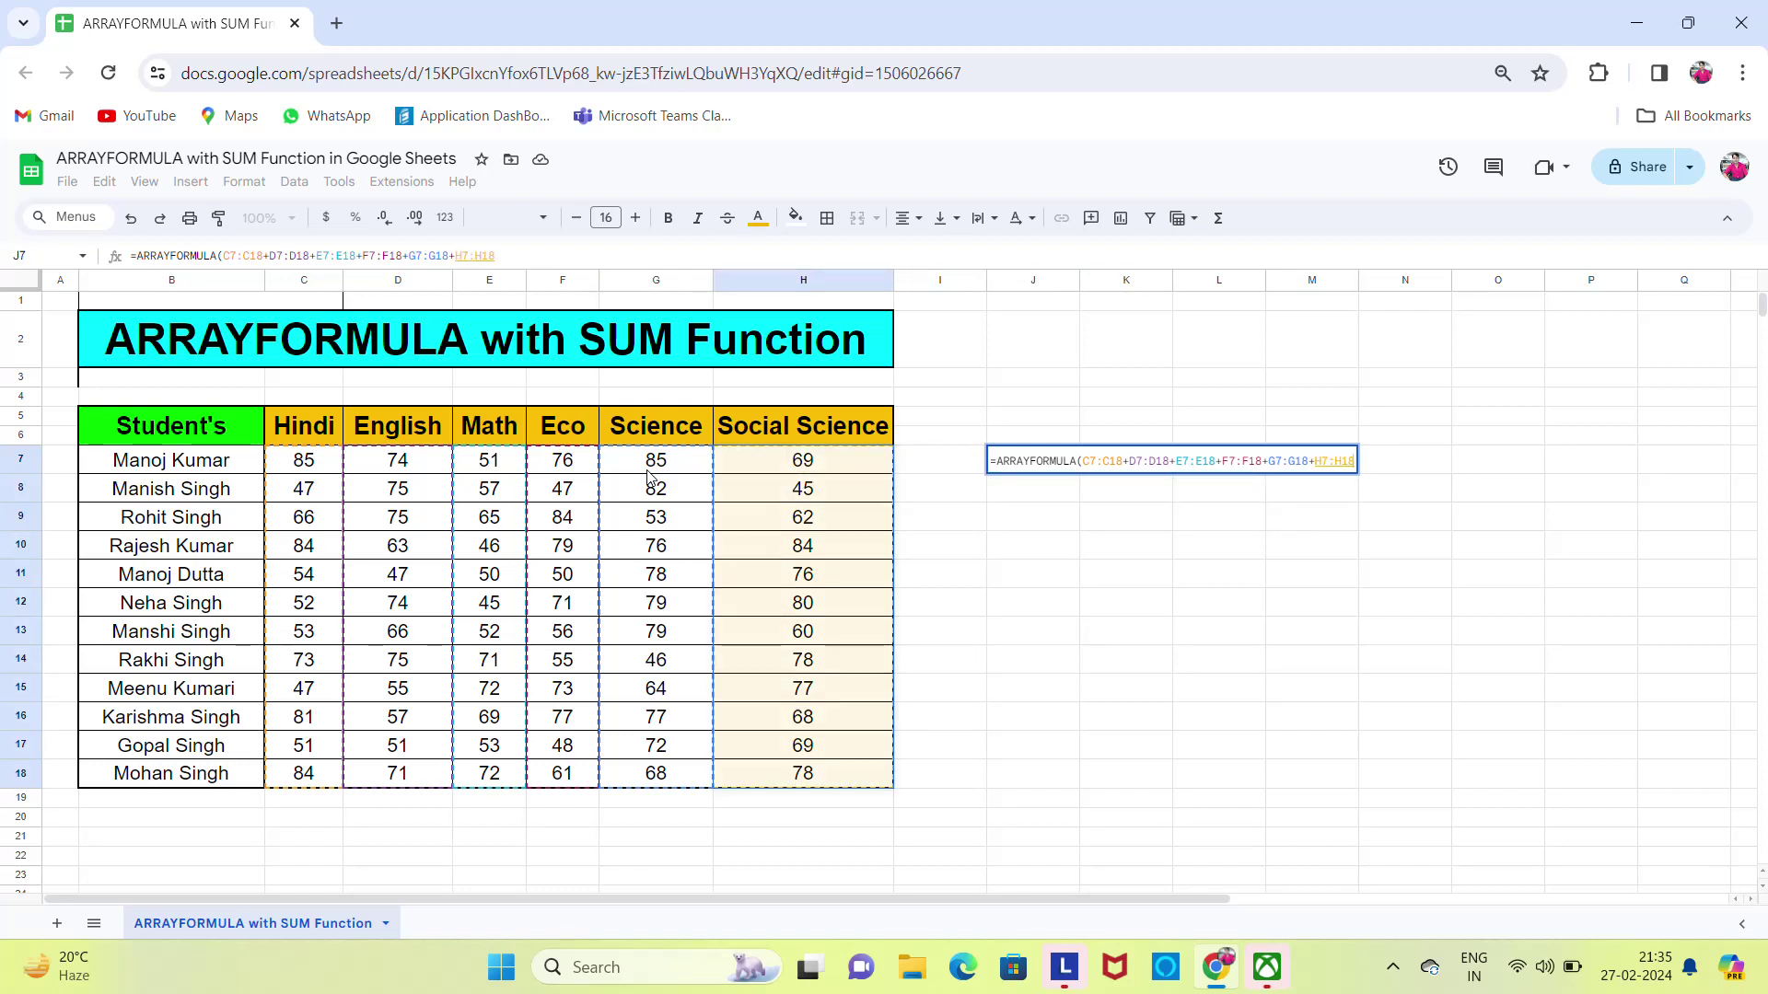
key(Return)
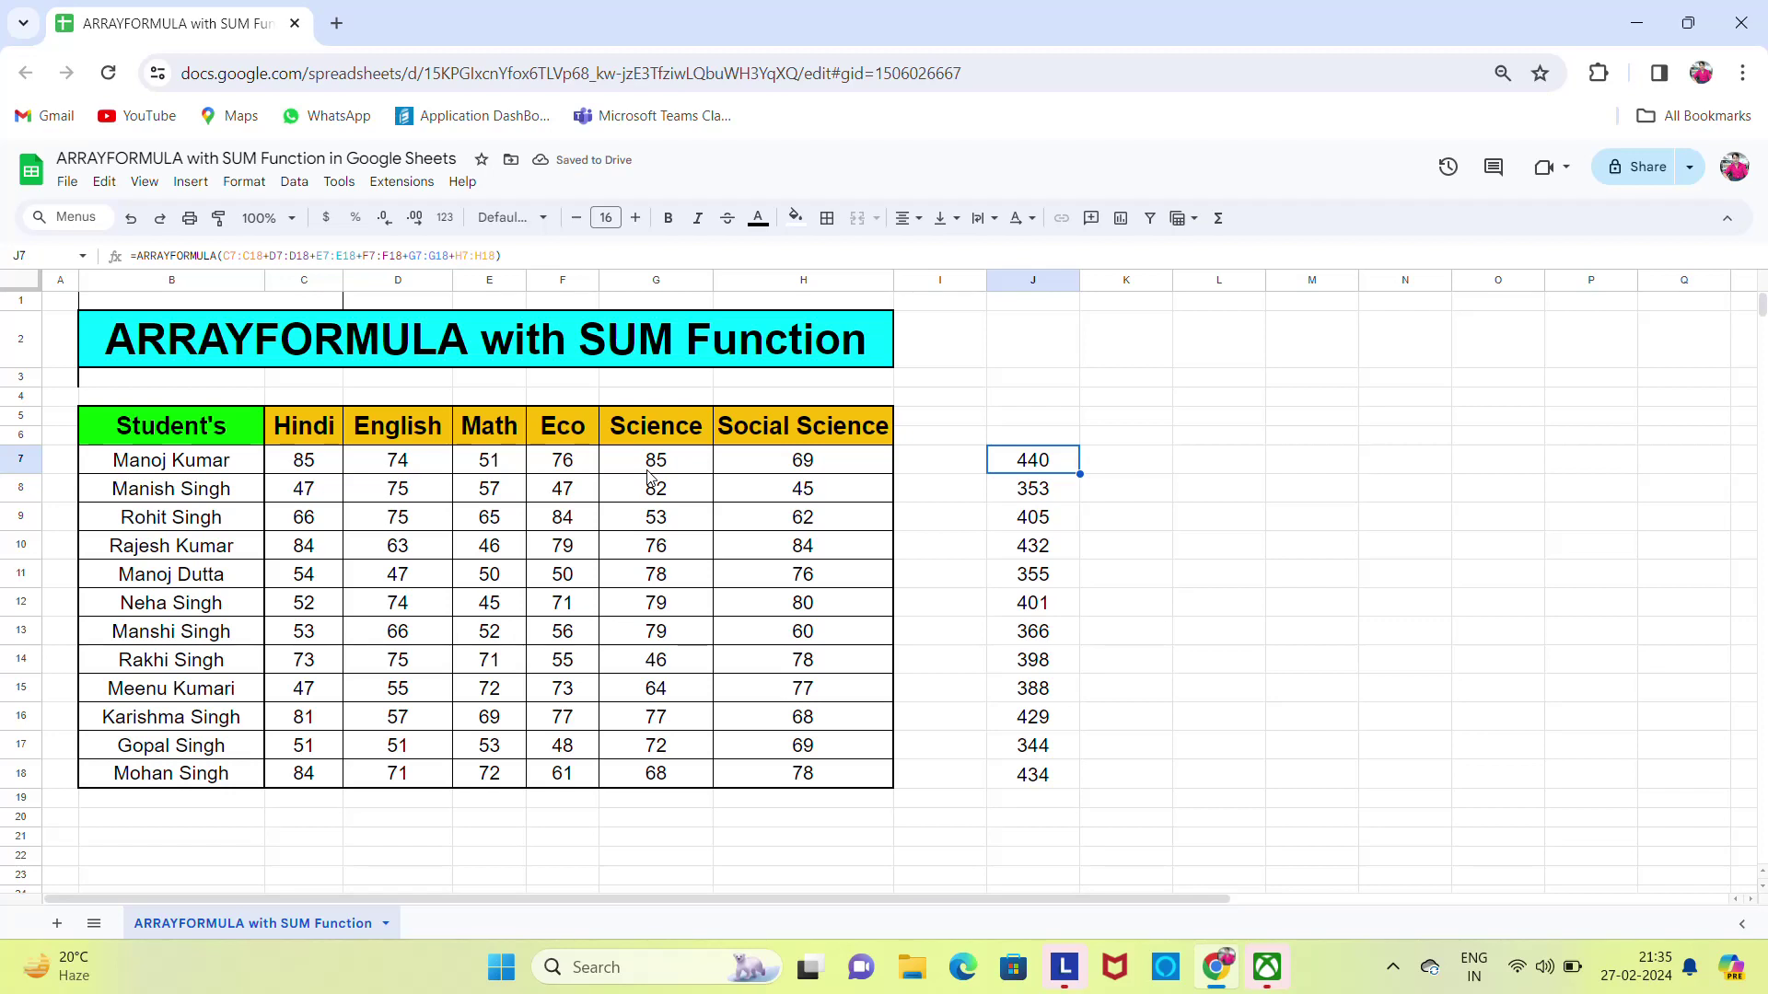
key(Left)
key(Left)
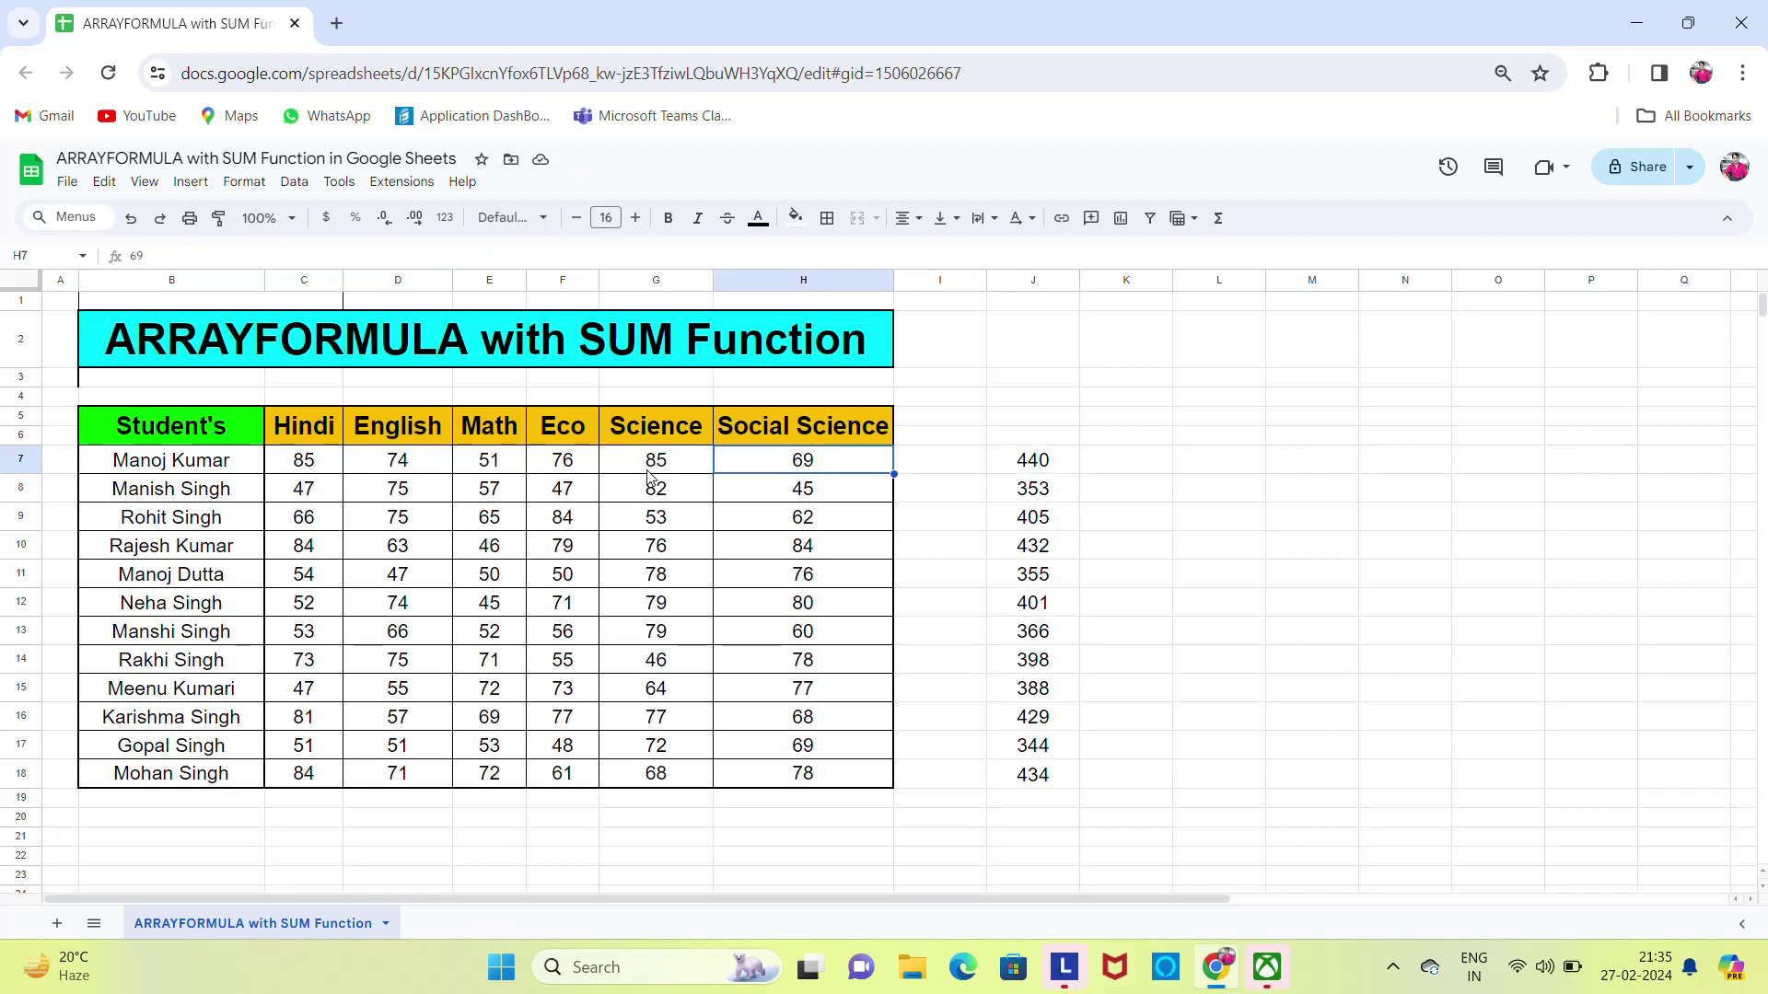
key(Left)
key(Left)
key(Left)
key(Left)
key(ctrl+shift+Right)
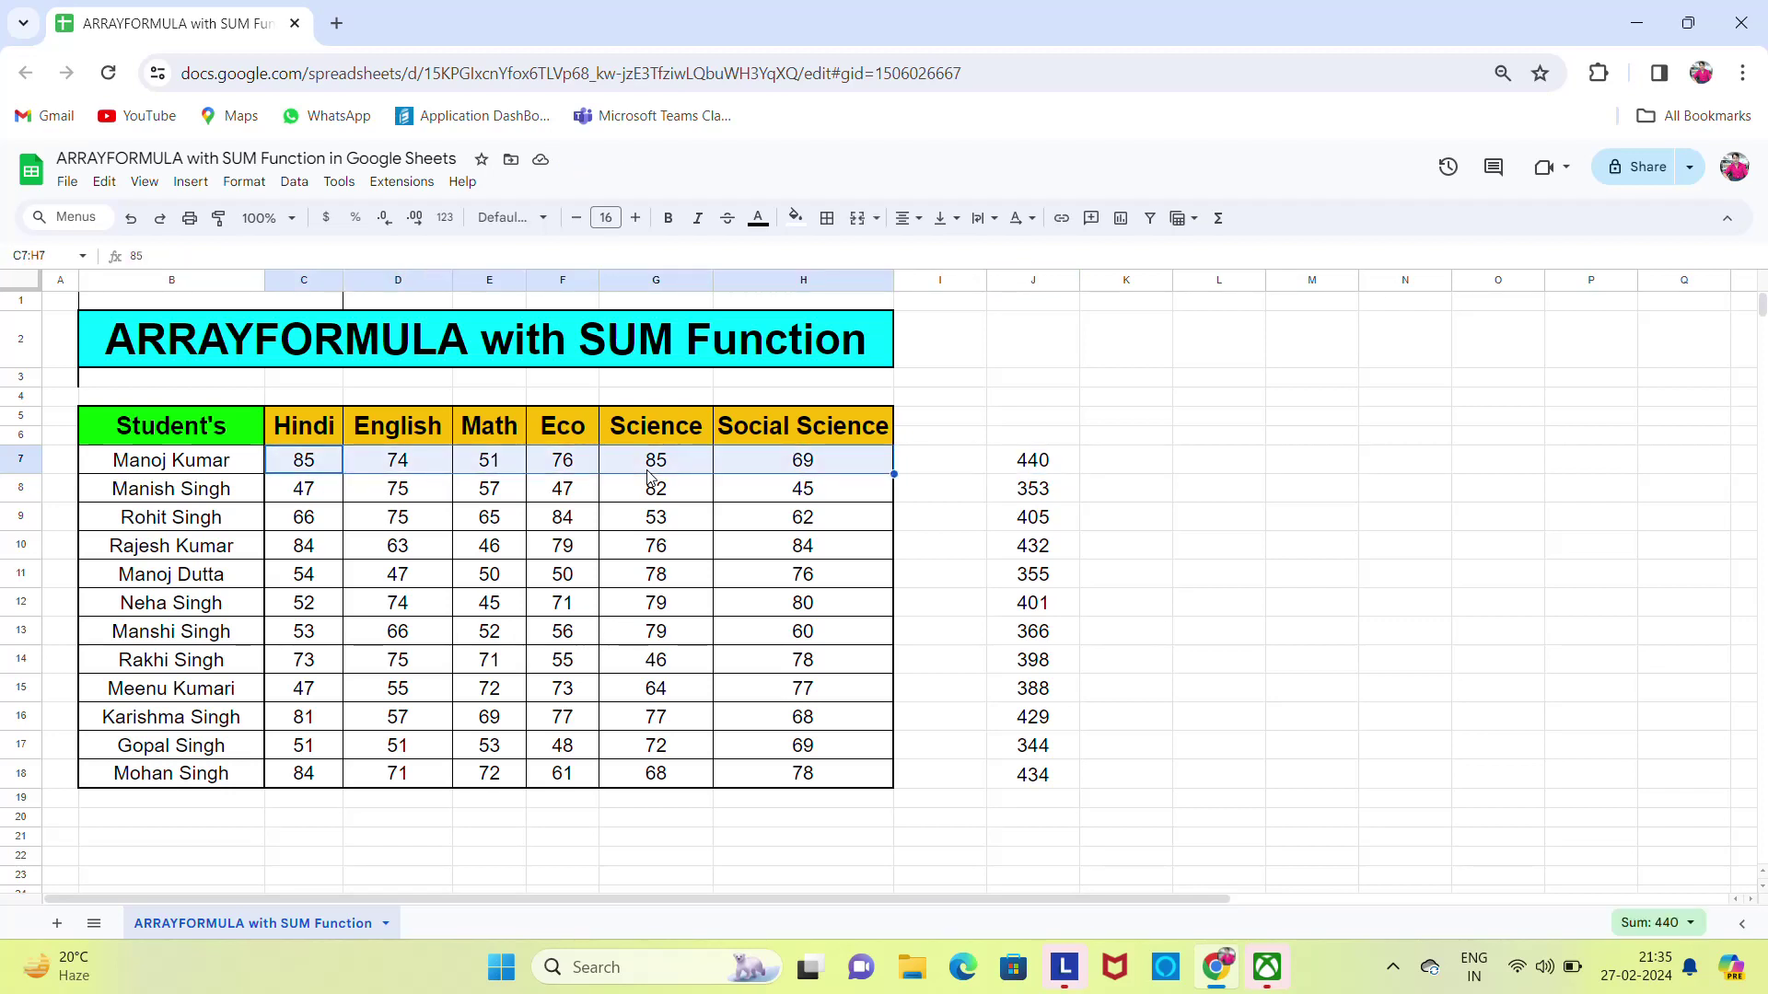
key(Right)
key(Right)
key(Right)
key(Right)
key(Right)
key(Right)
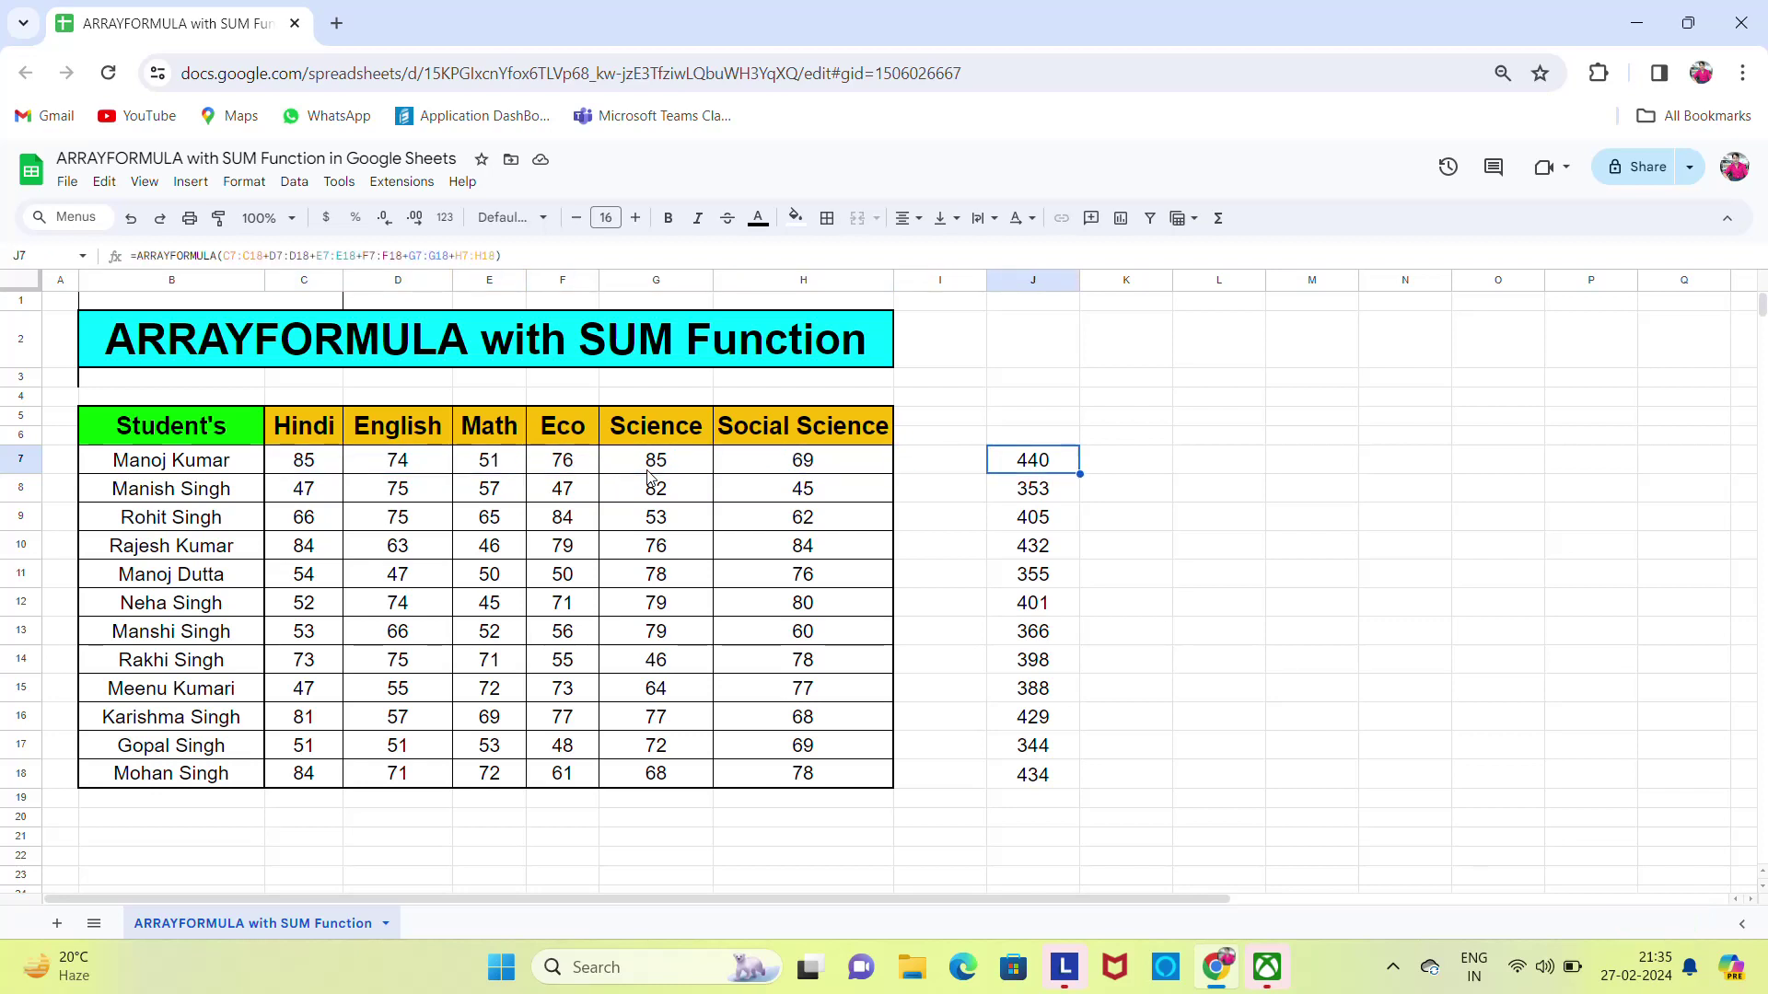
key(Left)
key(Left)
key(Left)
key(Left)
key(Left)
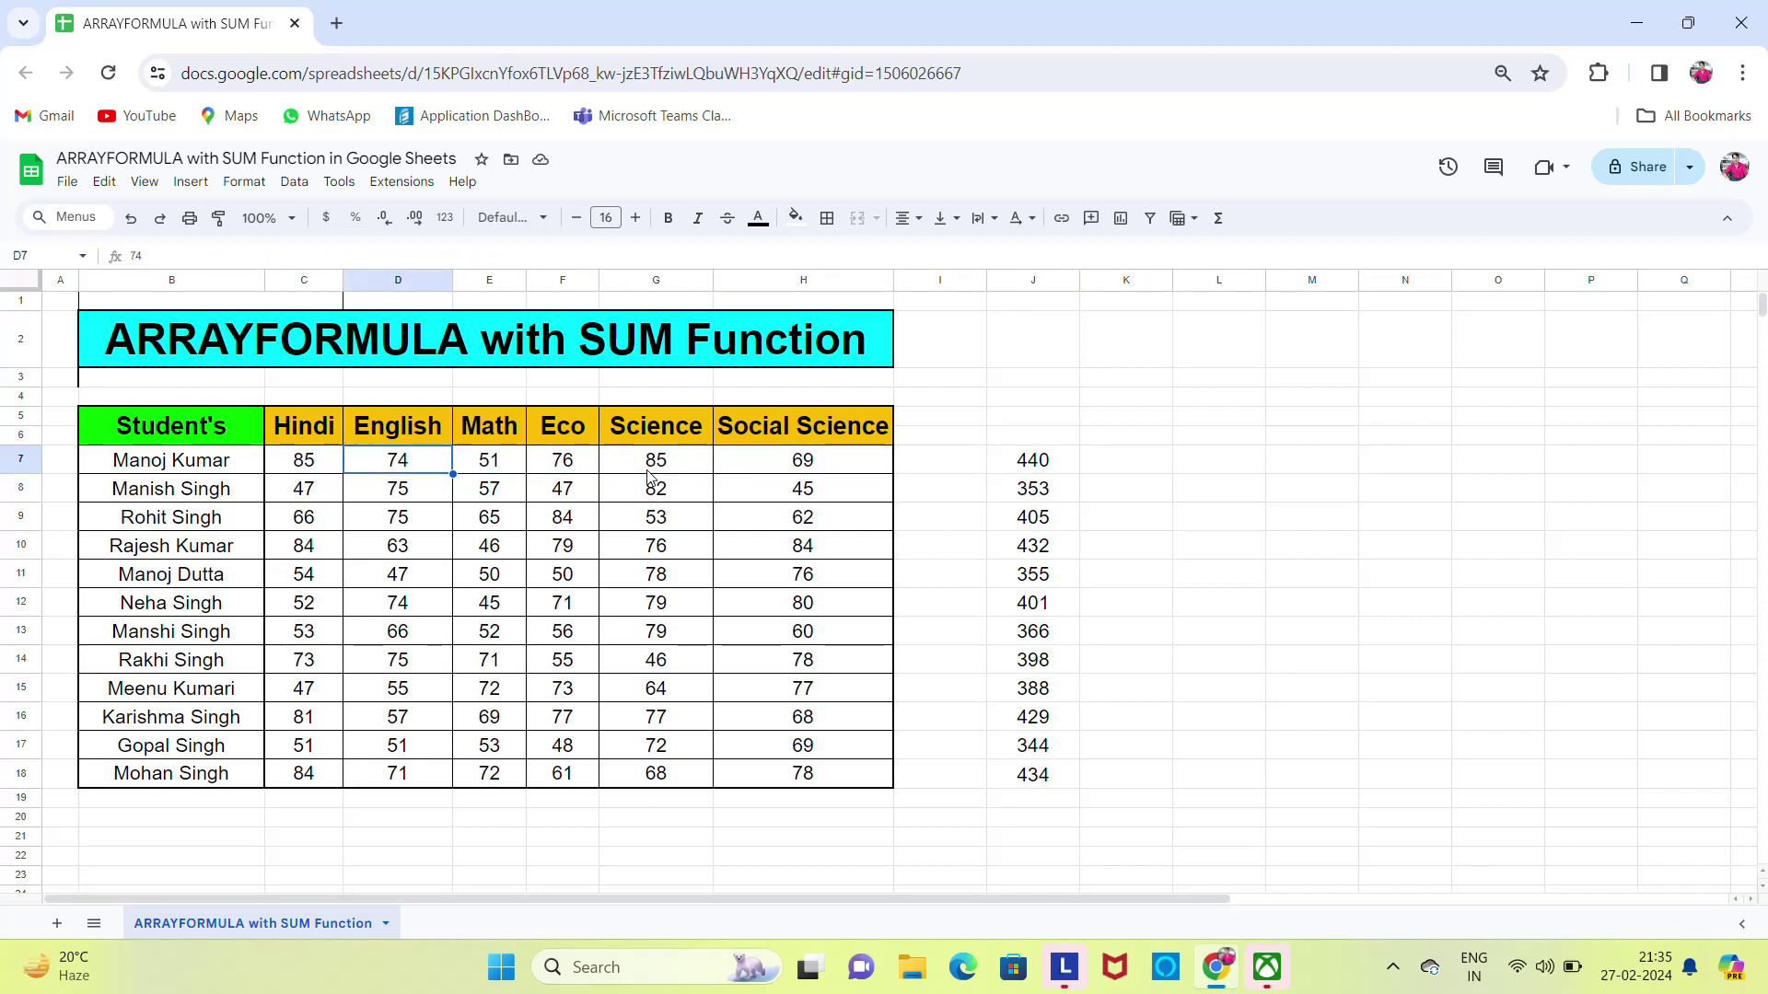
key(Left)
key(Down)
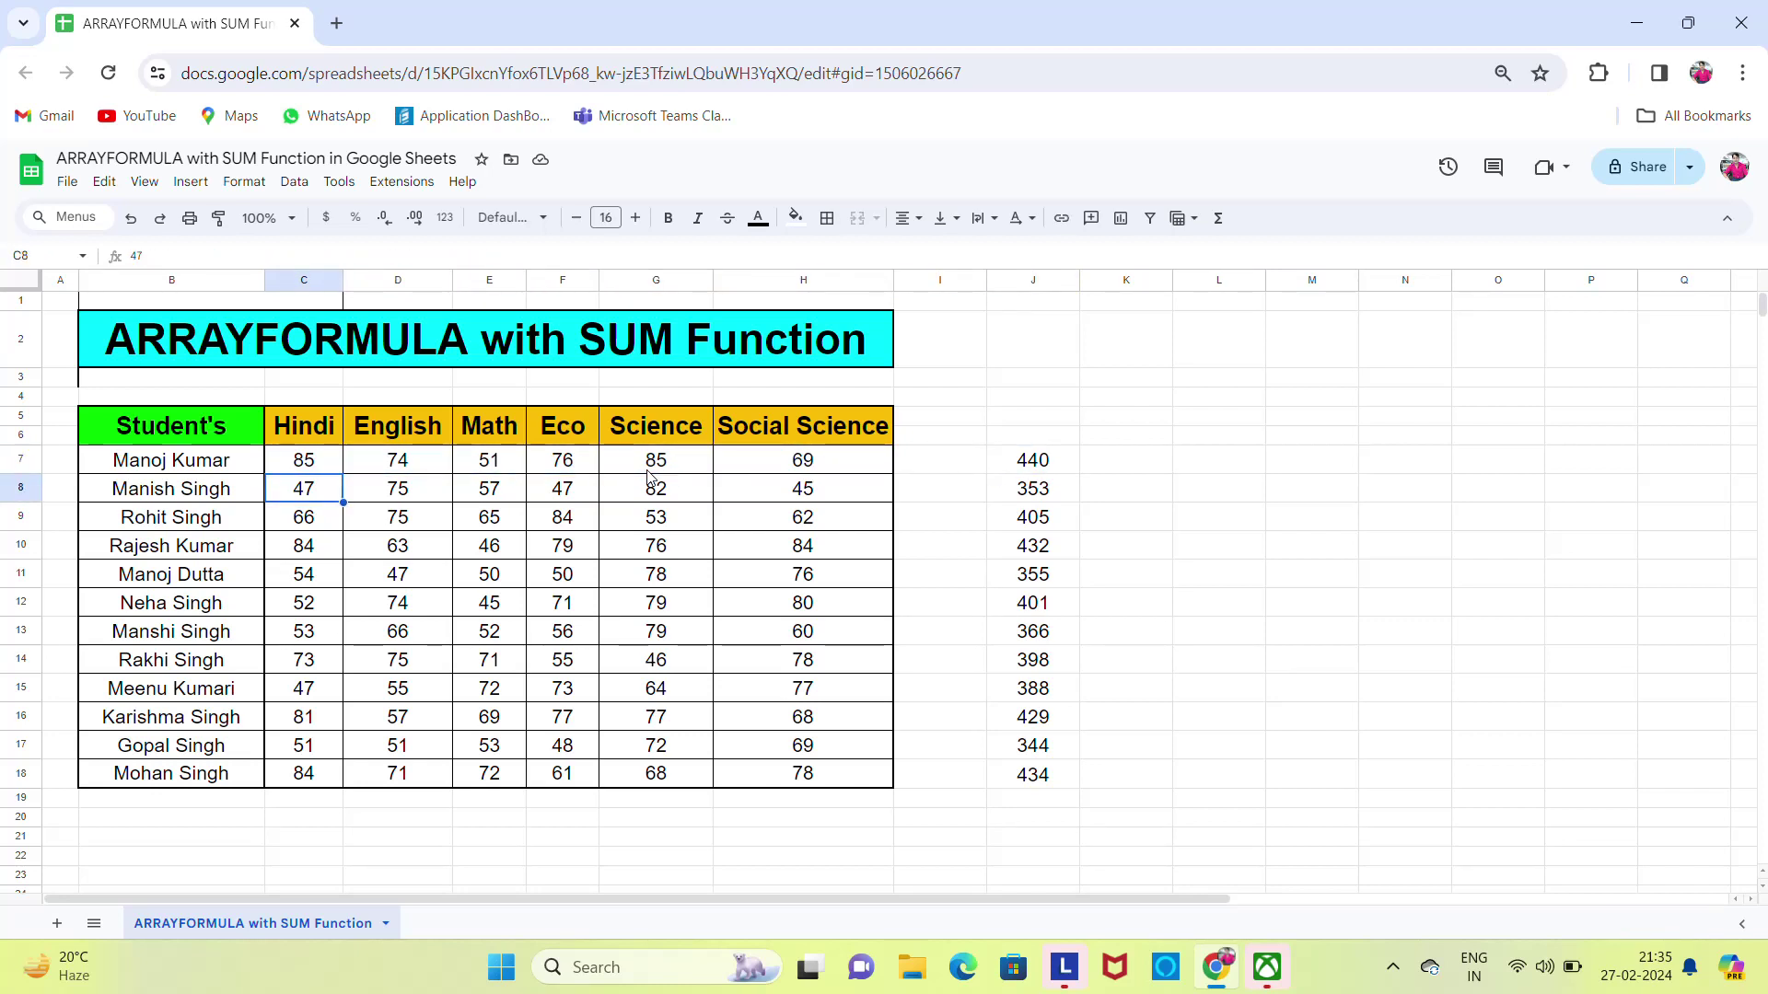
key(ctrl+shift+Right)
key(Right)
key(Right)
key(Right)
key(Right)
key(Right)
key(Right)
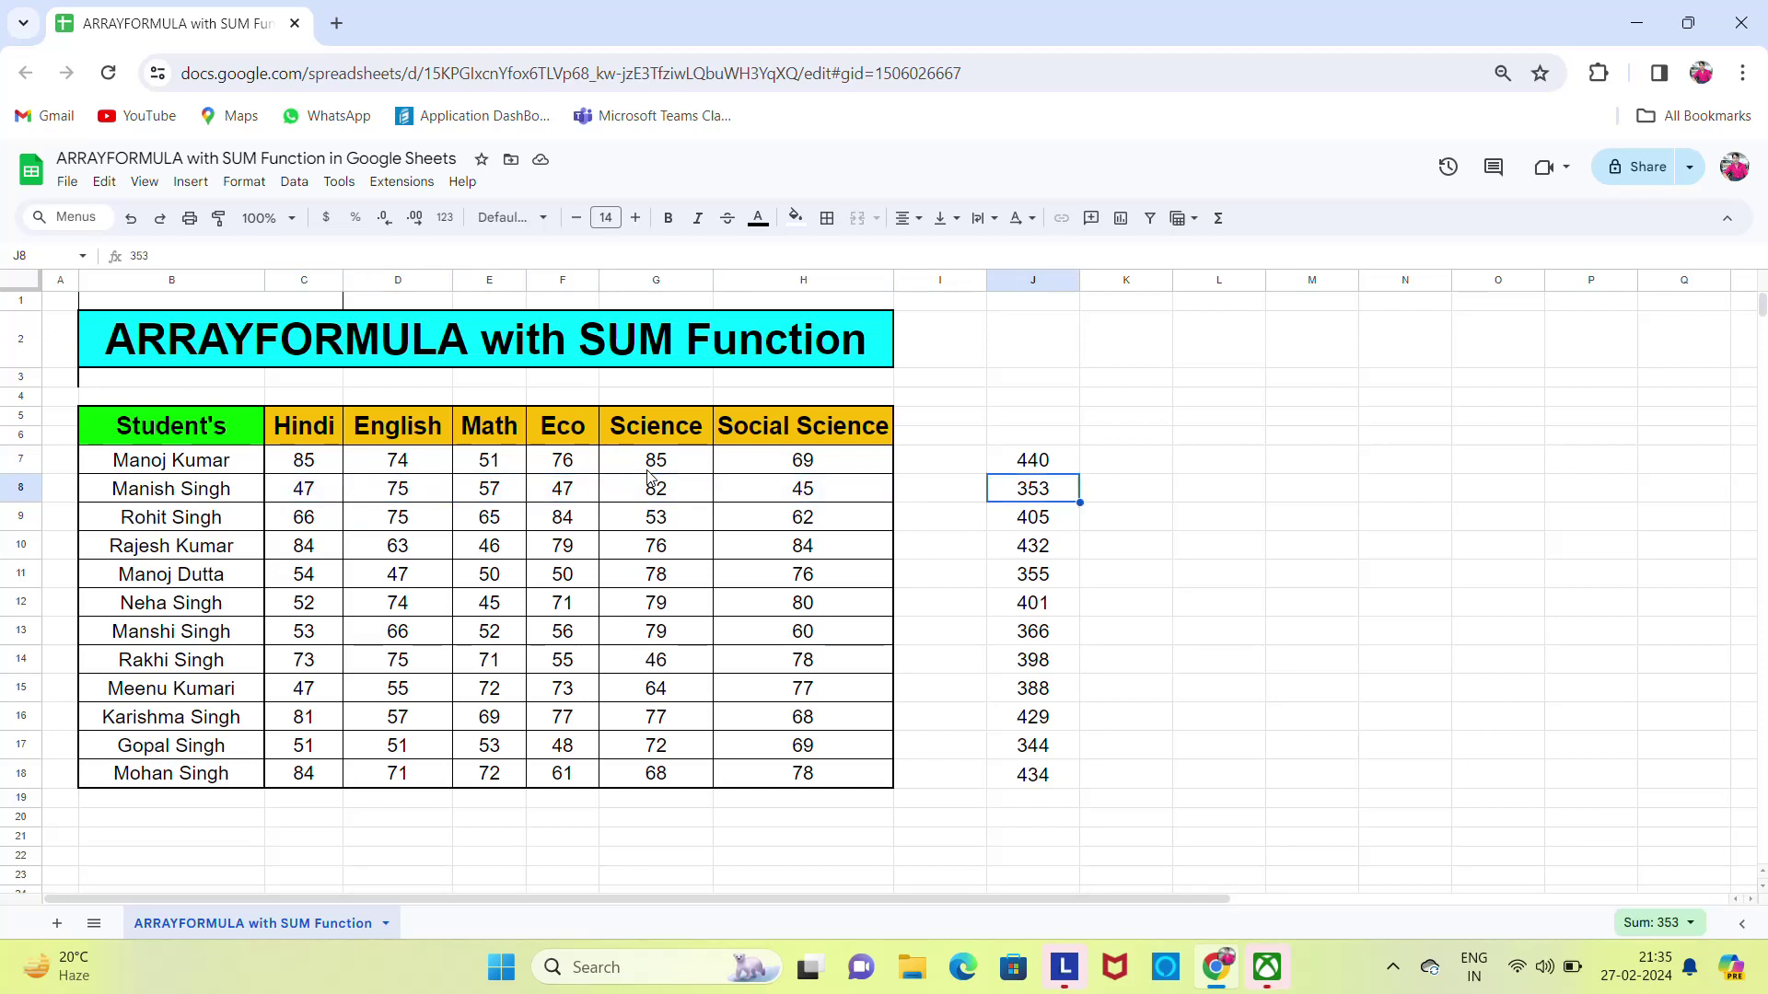
key(Left)
key(Left)
key(Left)
key(Left)
key(Left)
key(Left)
key(Left)
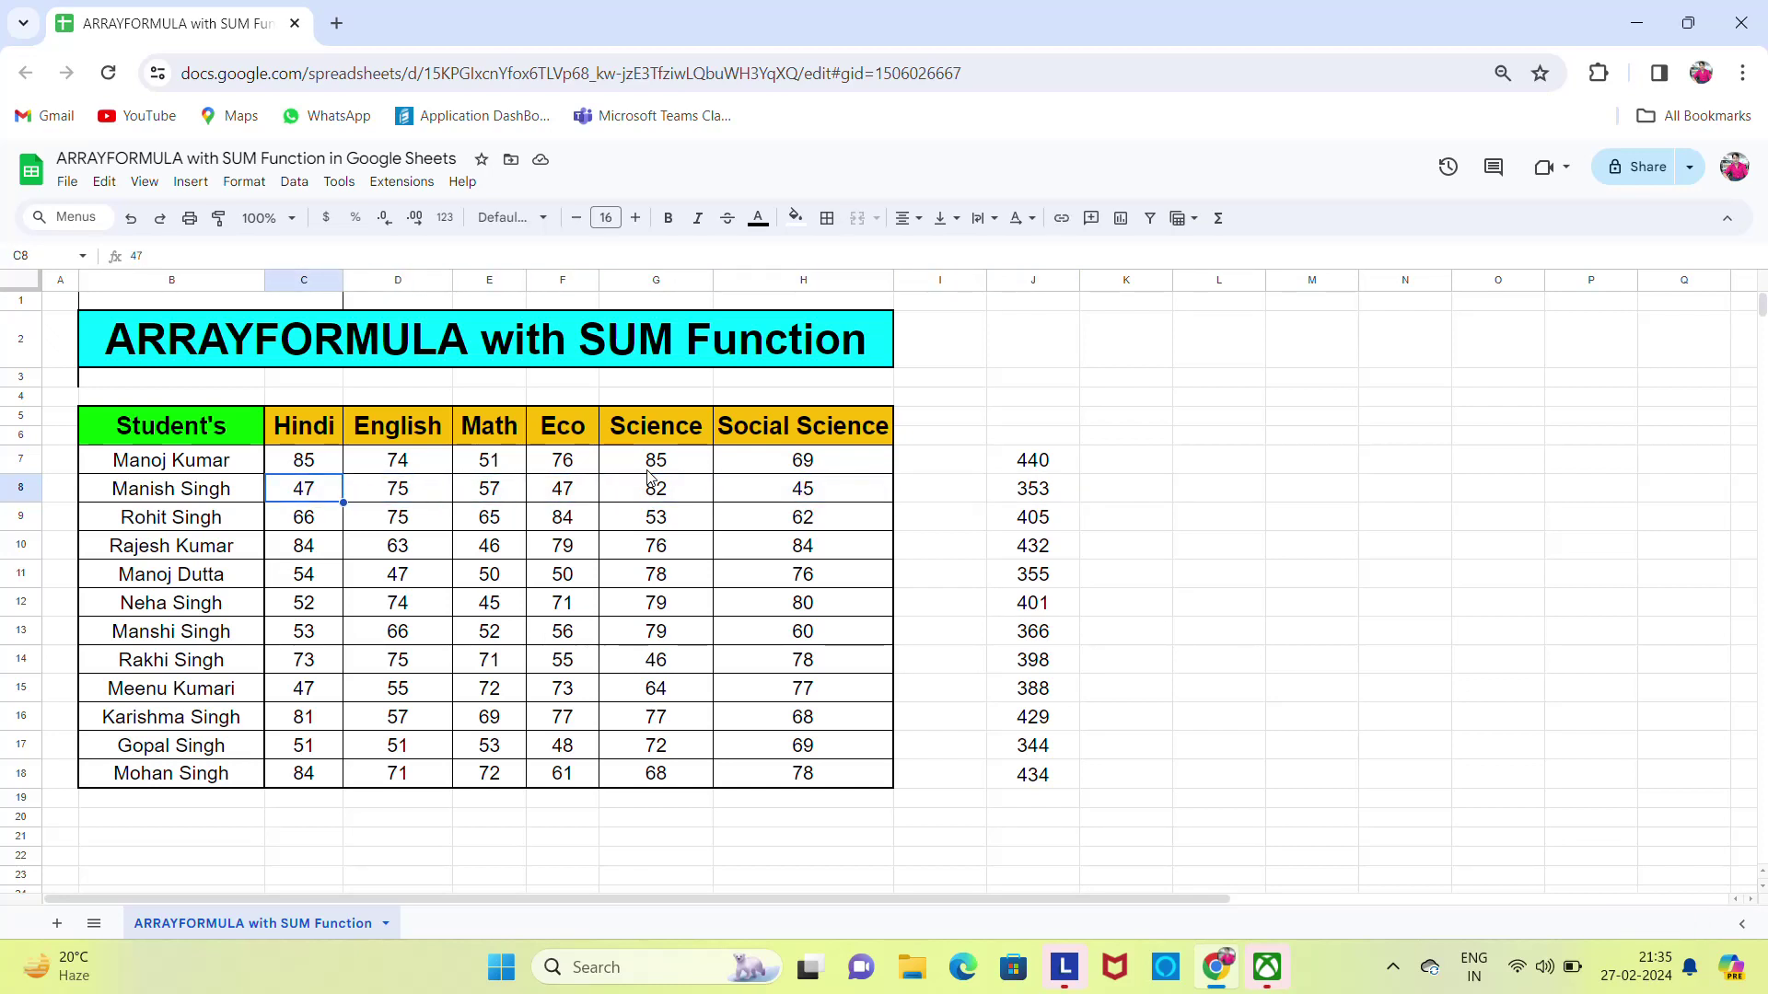
key(Down)
key(ctrl+Right)
key(Right)
key(Right)
key(Up)
key(Up)
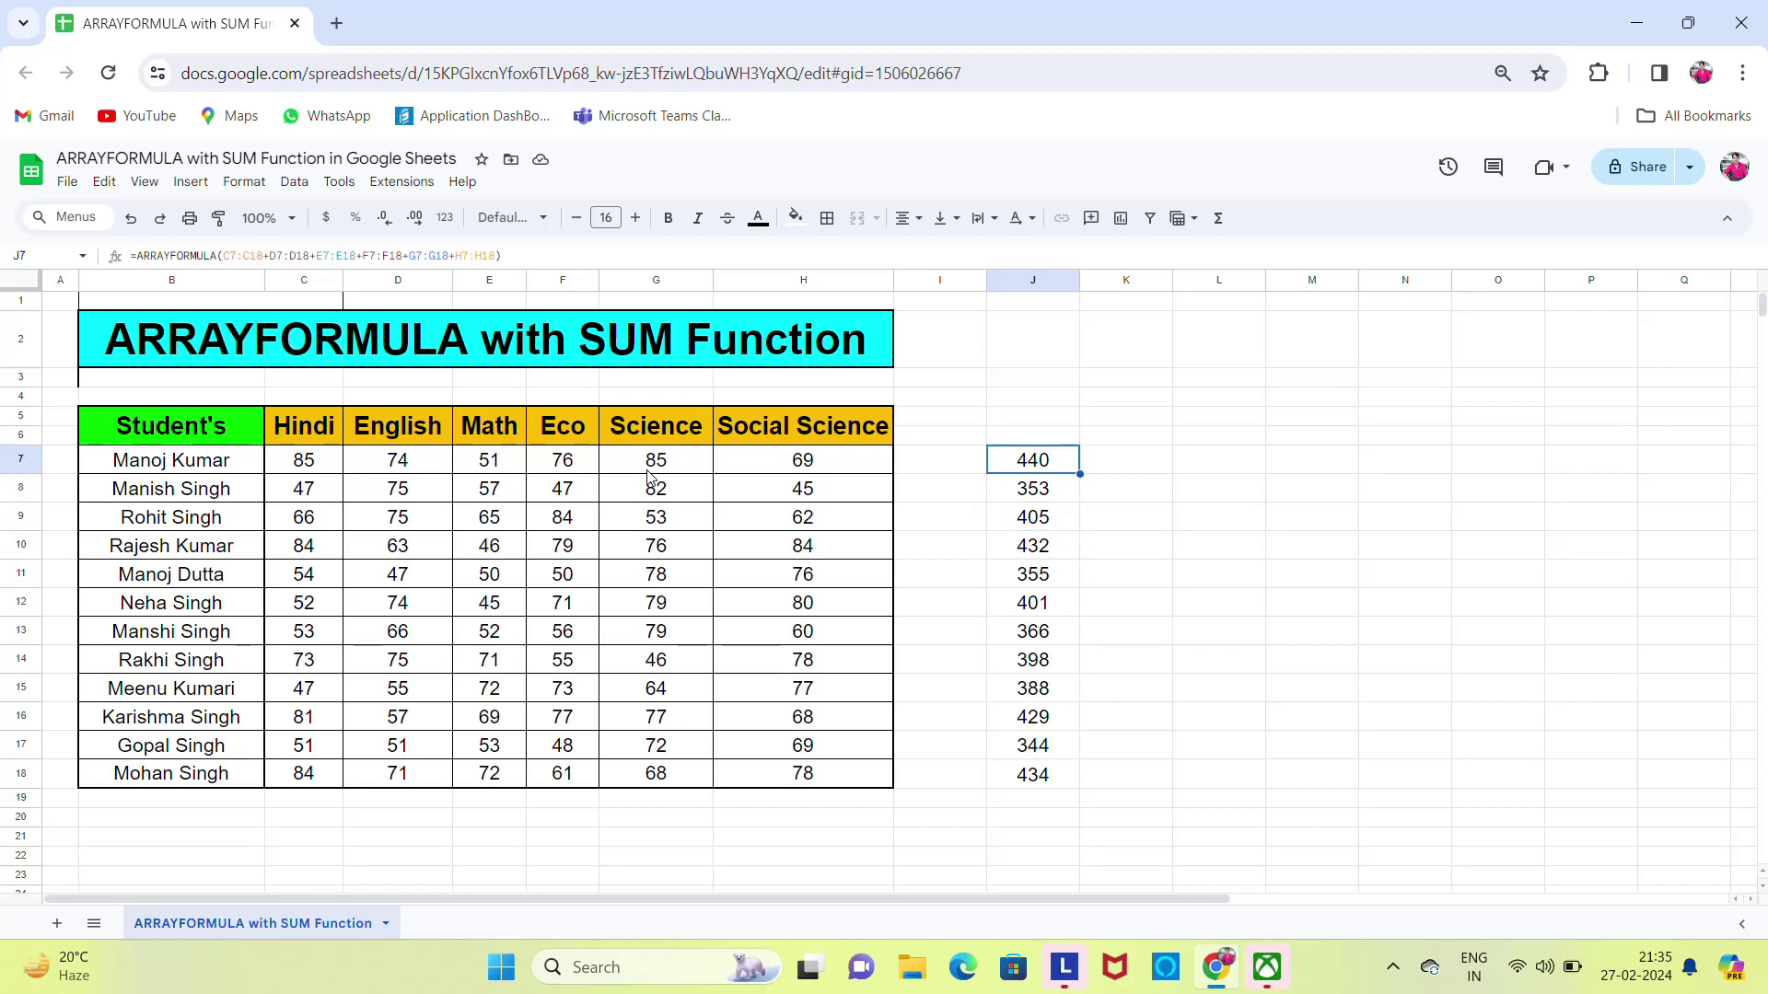
key(ctrl+shift+Down)
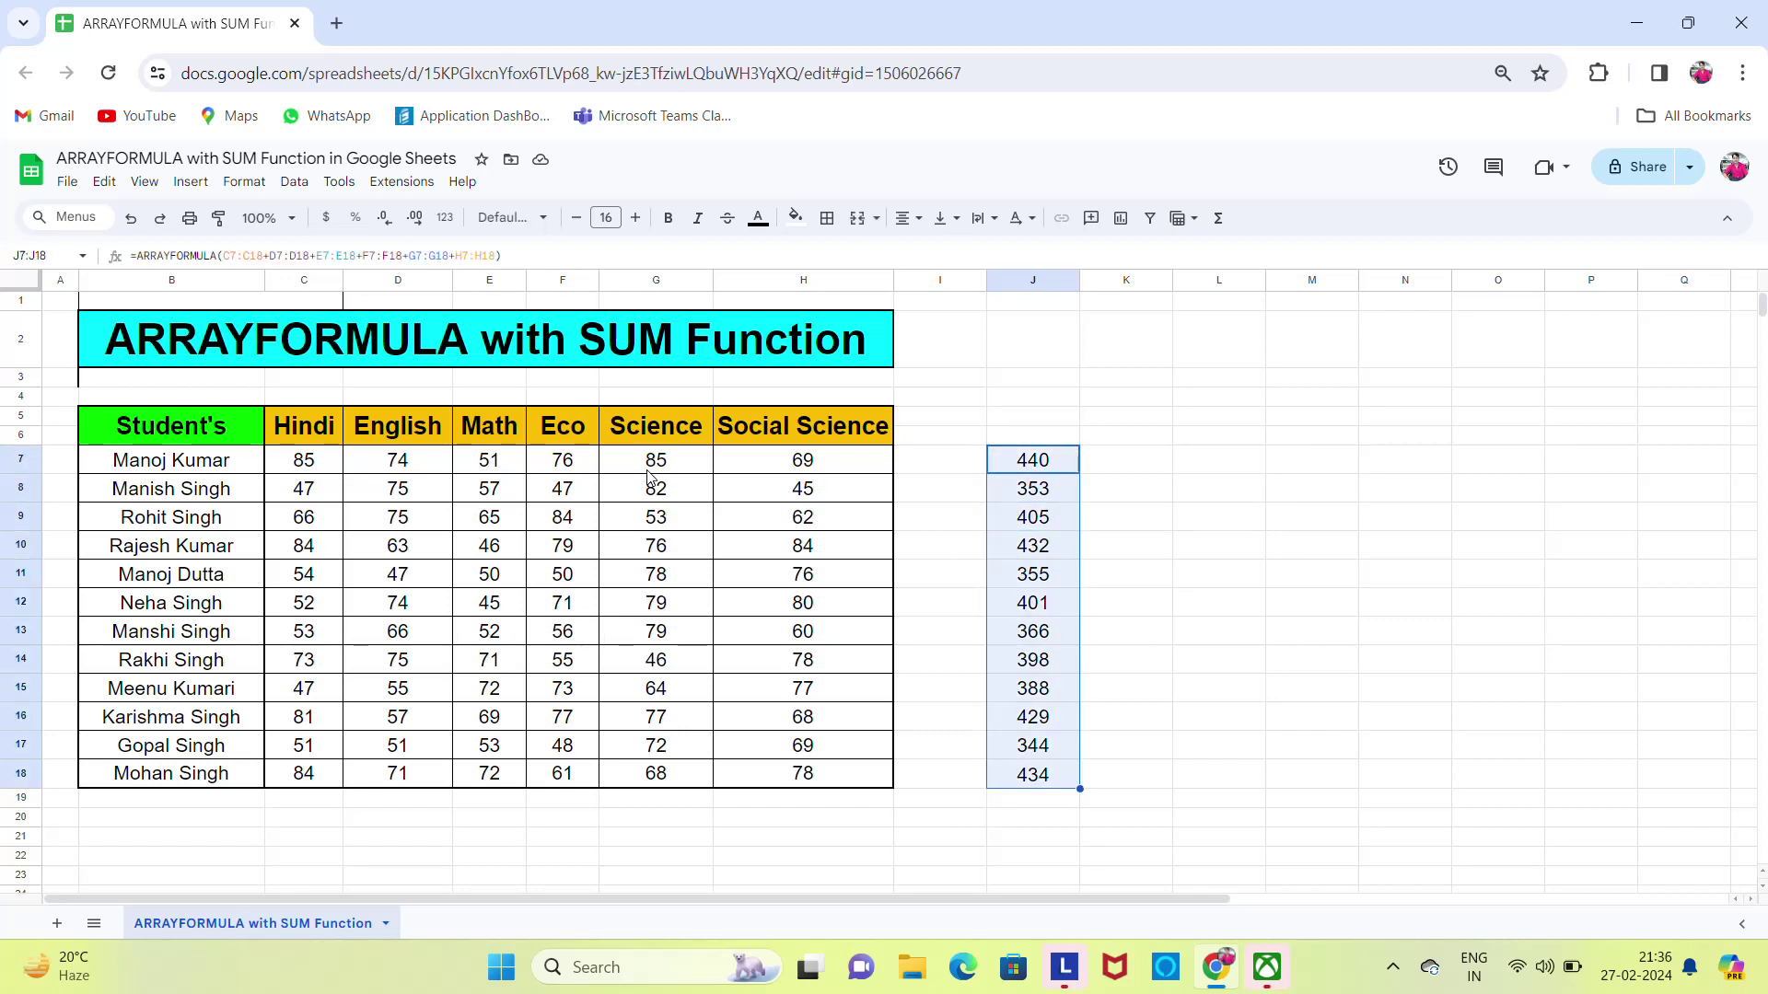
key(Up)
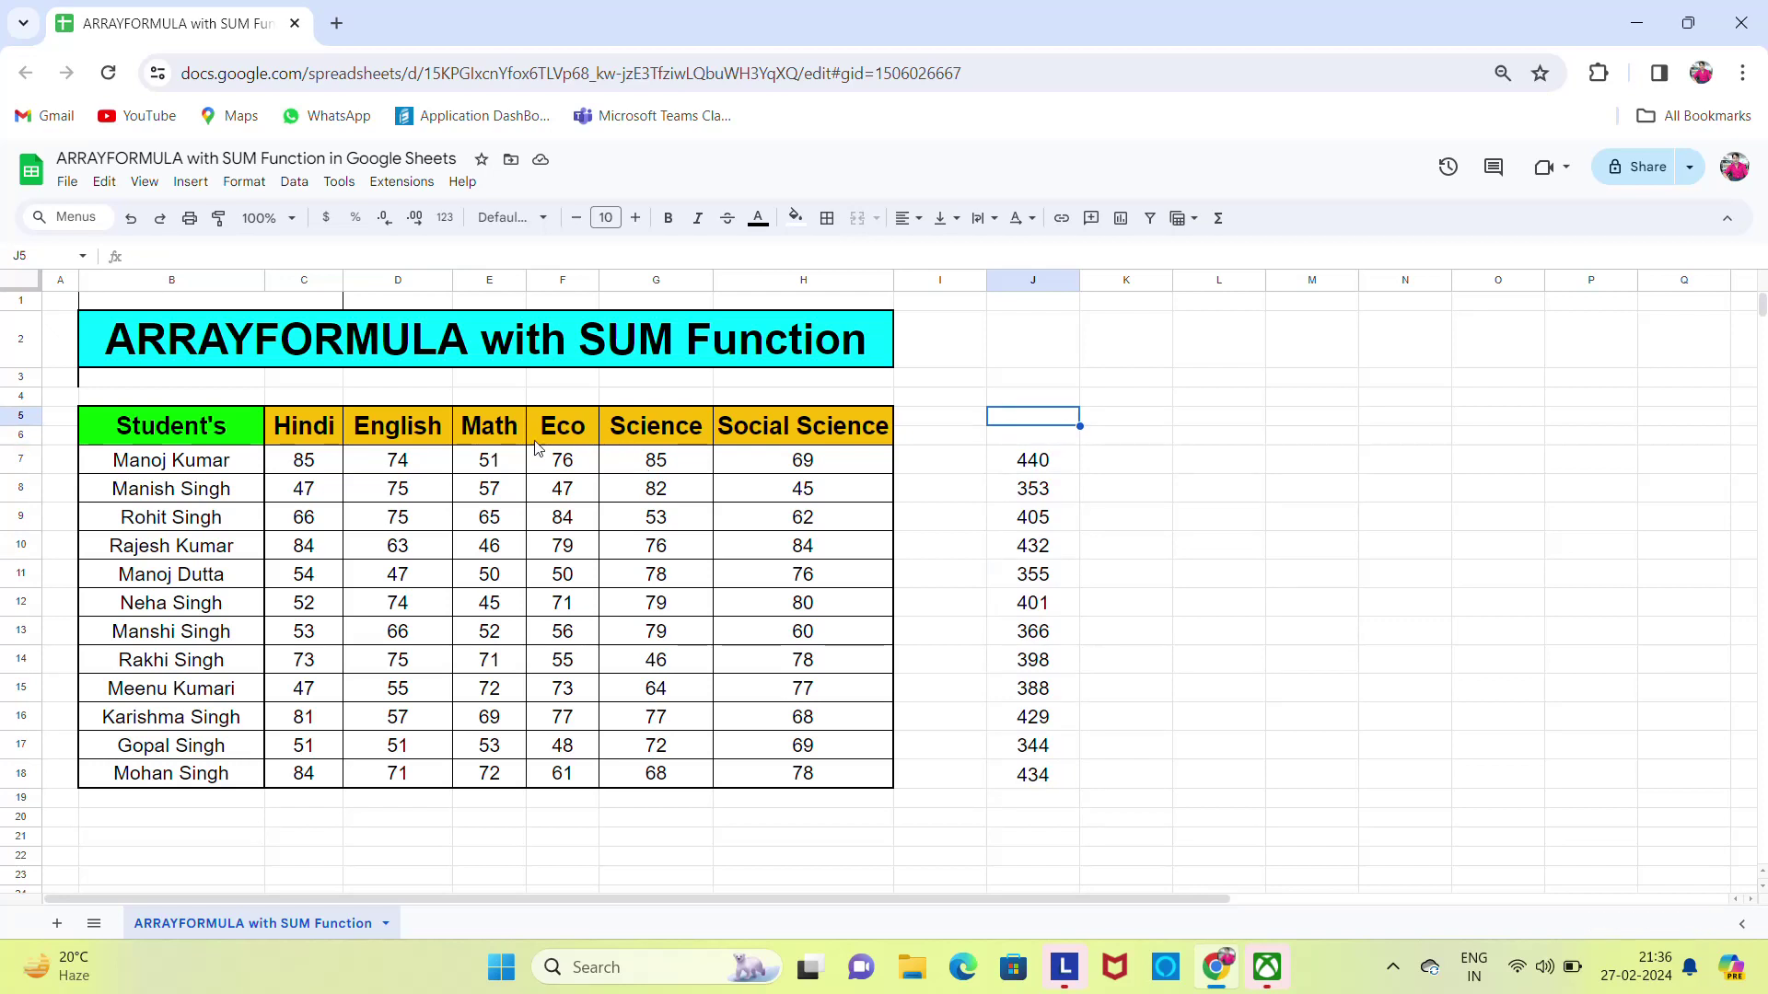
click(310, 358)
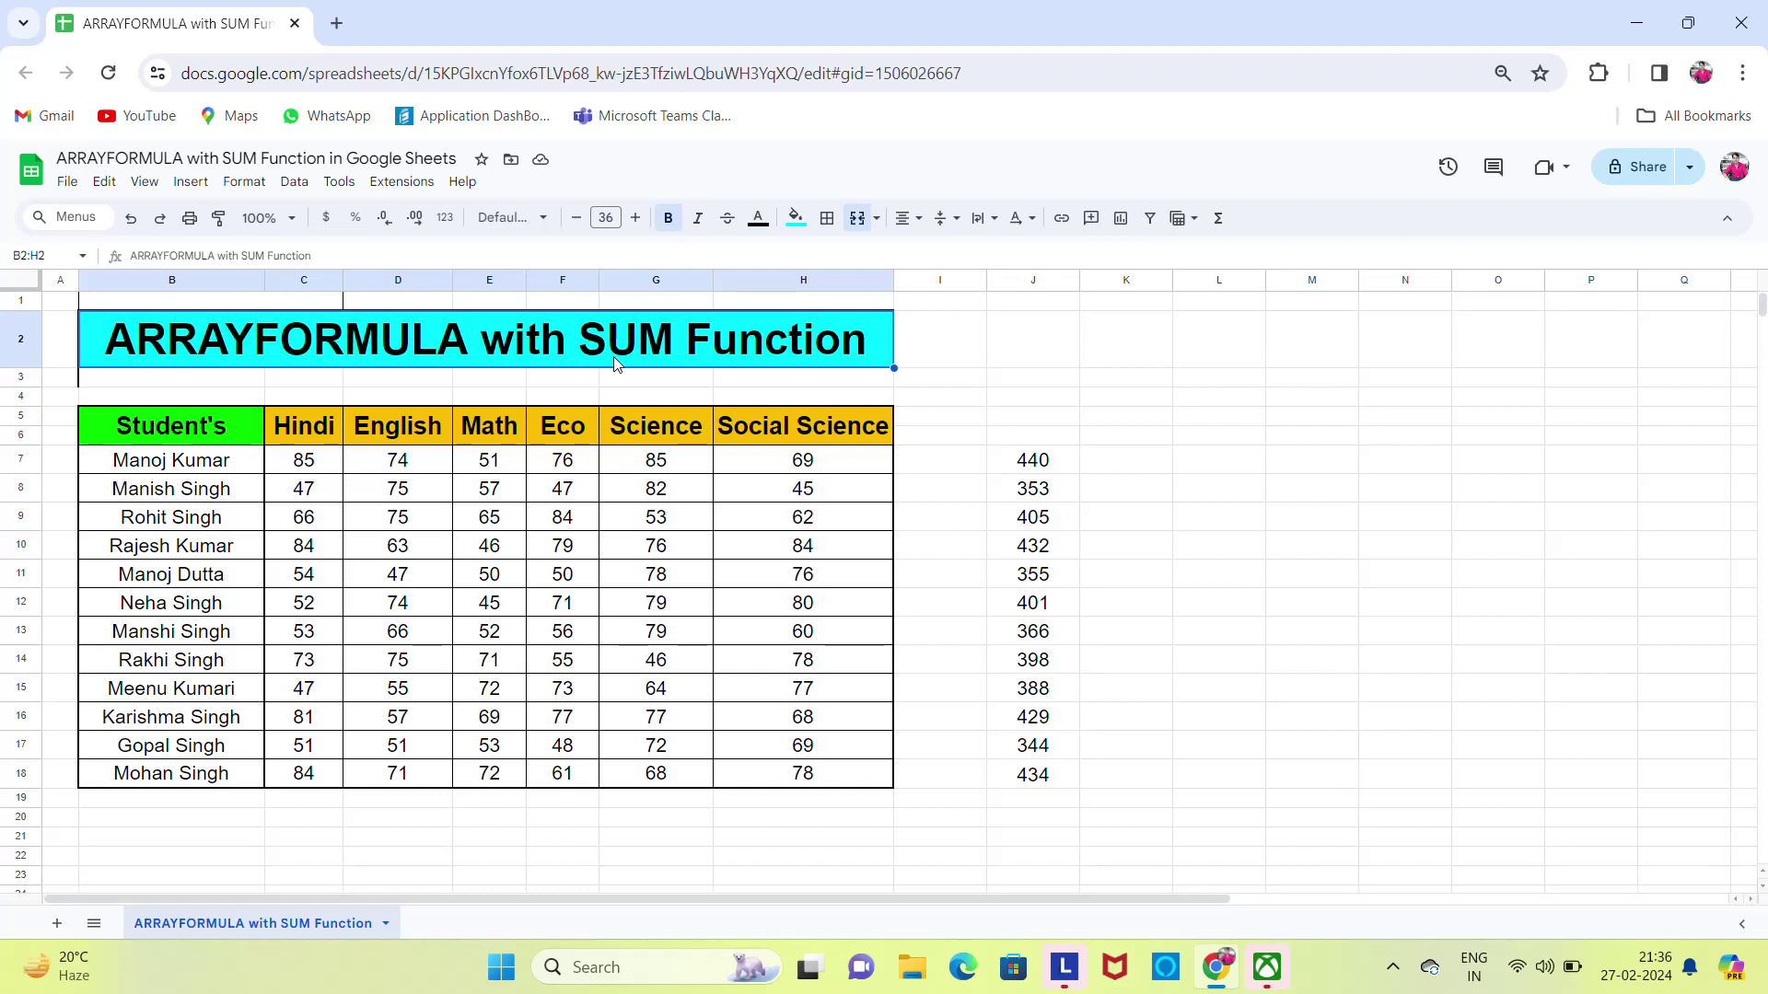
click(125, 469)
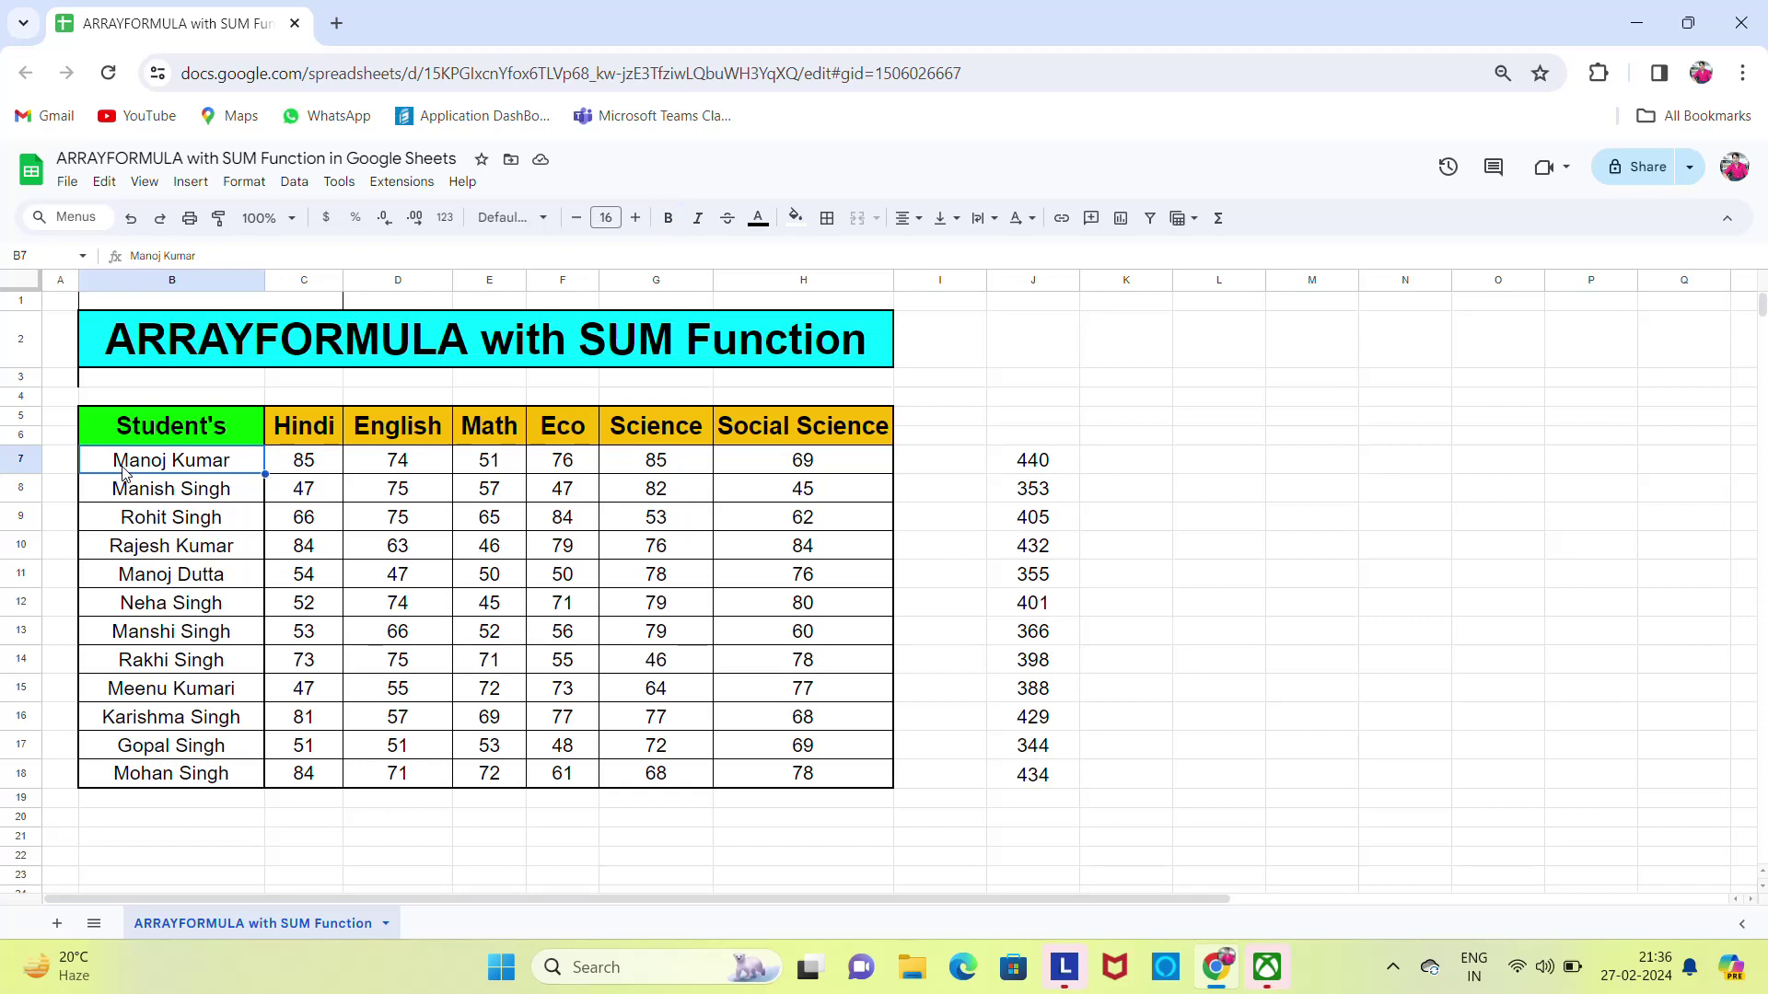
key(ctrl+shift+Down)
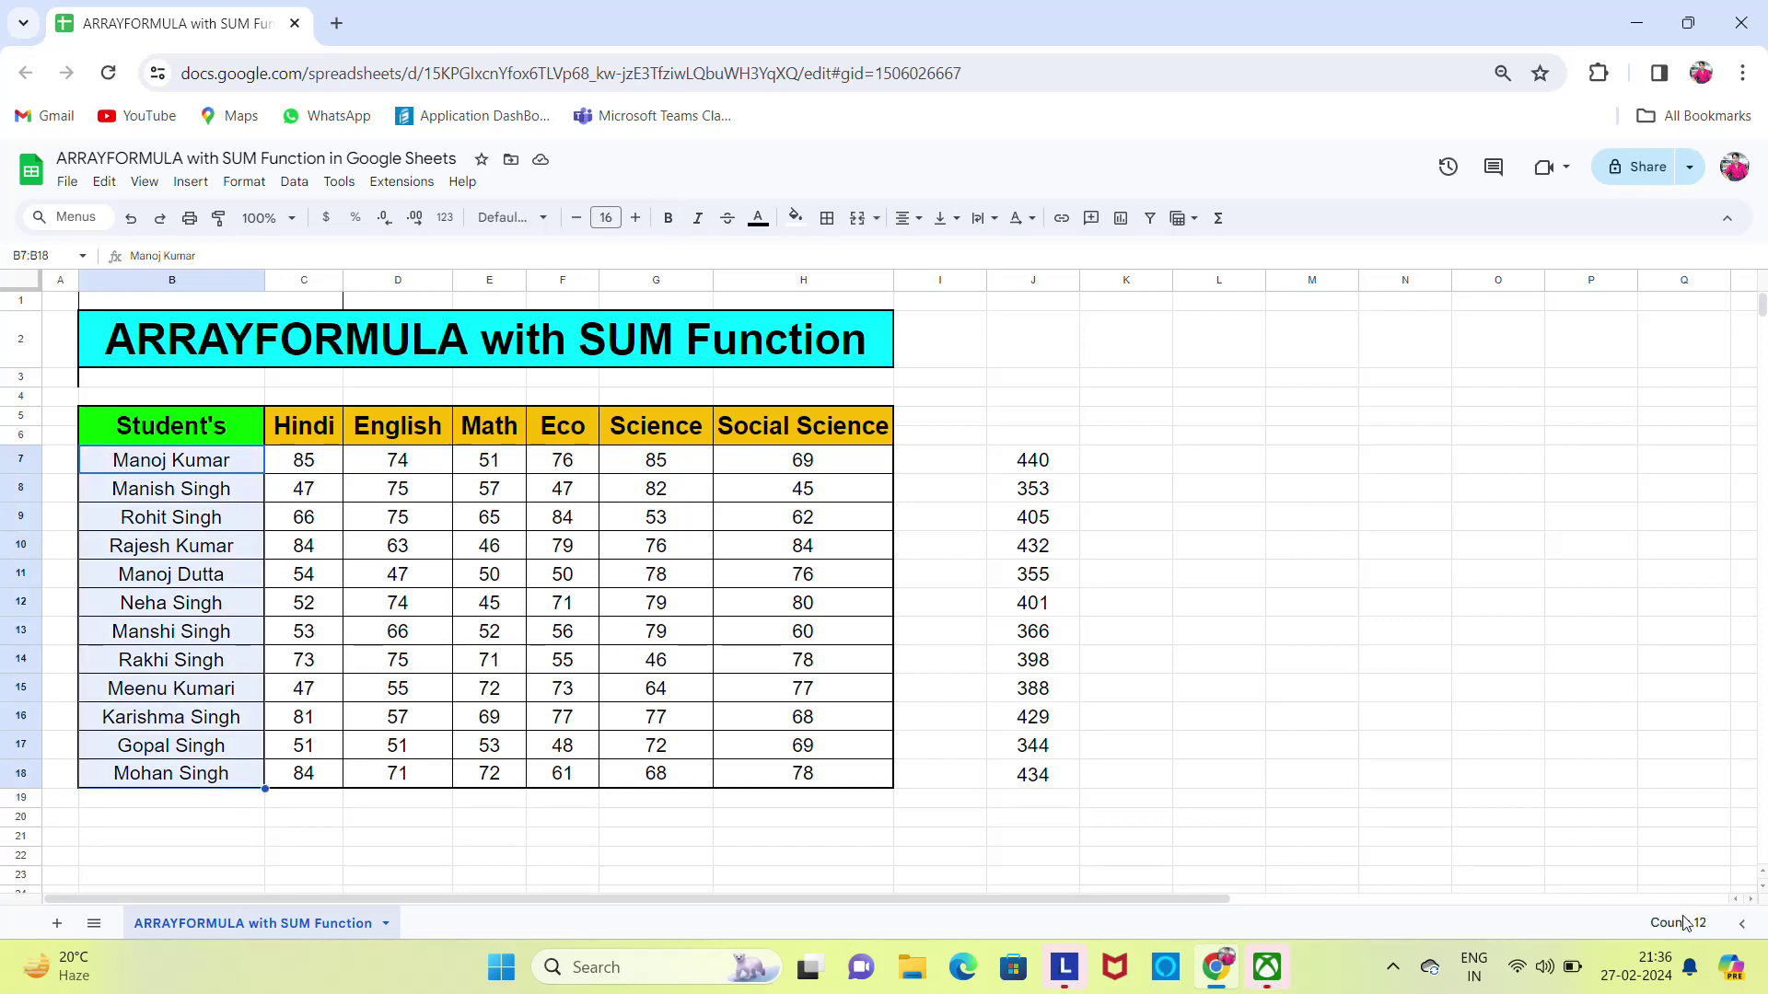
click(1035, 468)
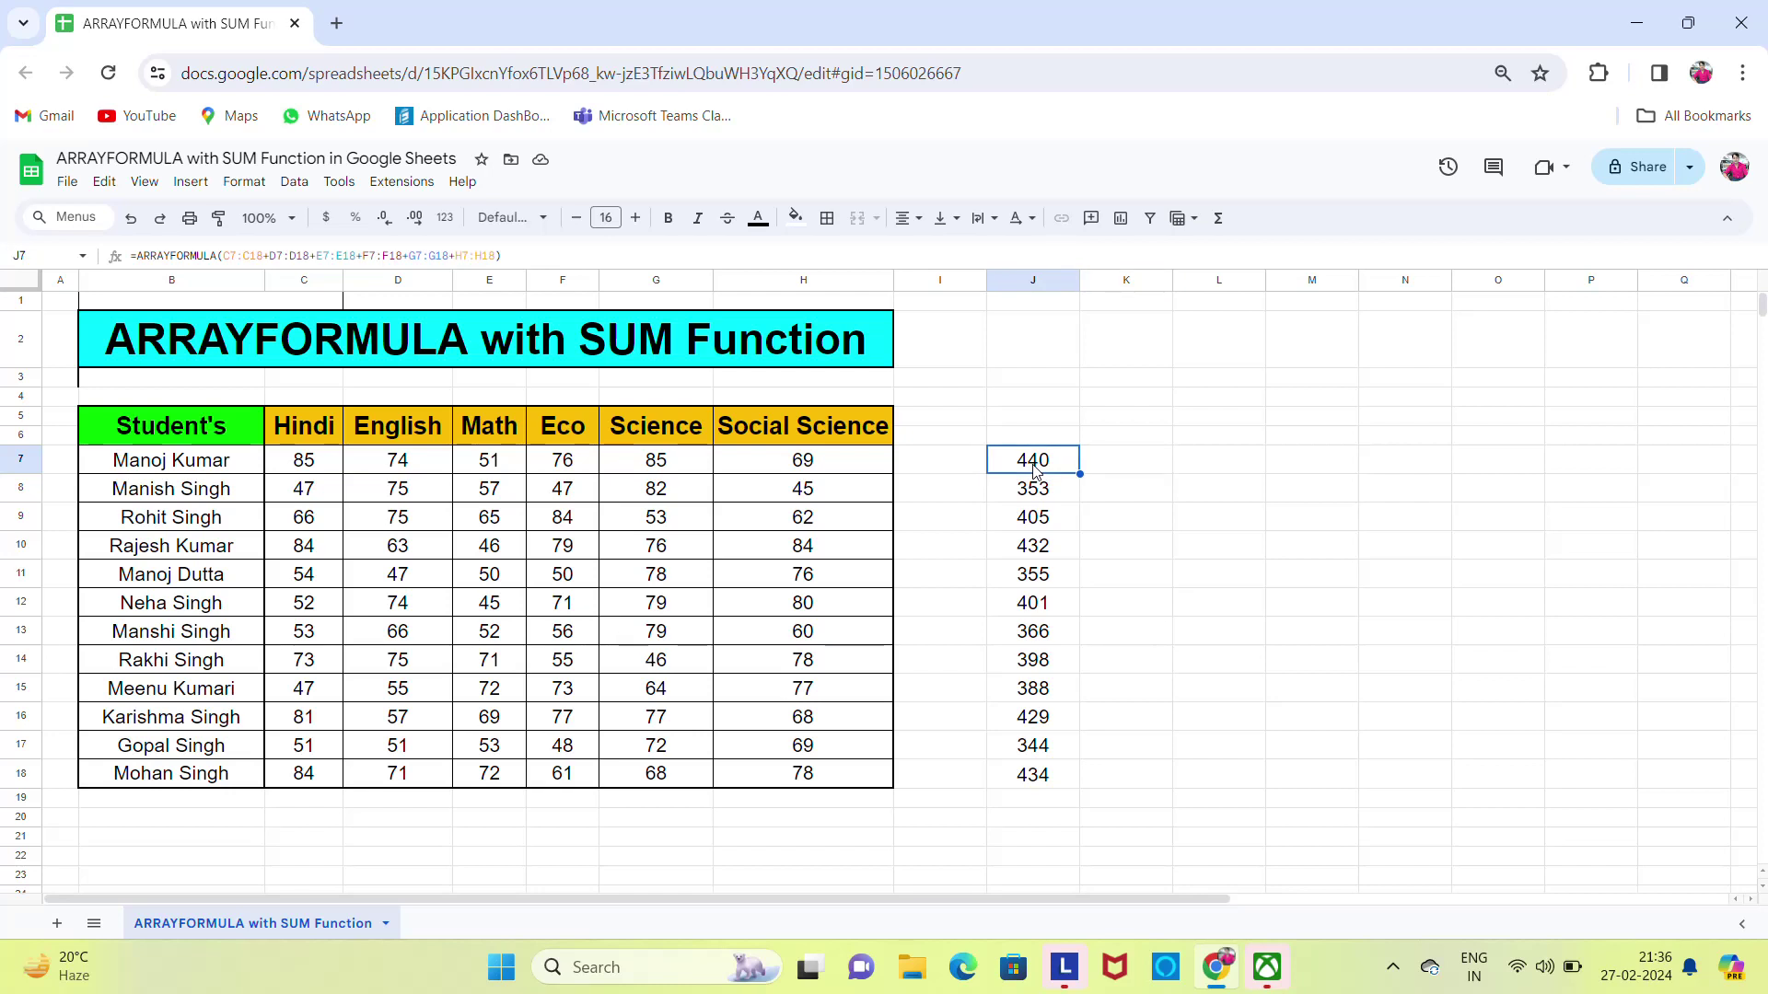
key(ctrl+shift+Down)
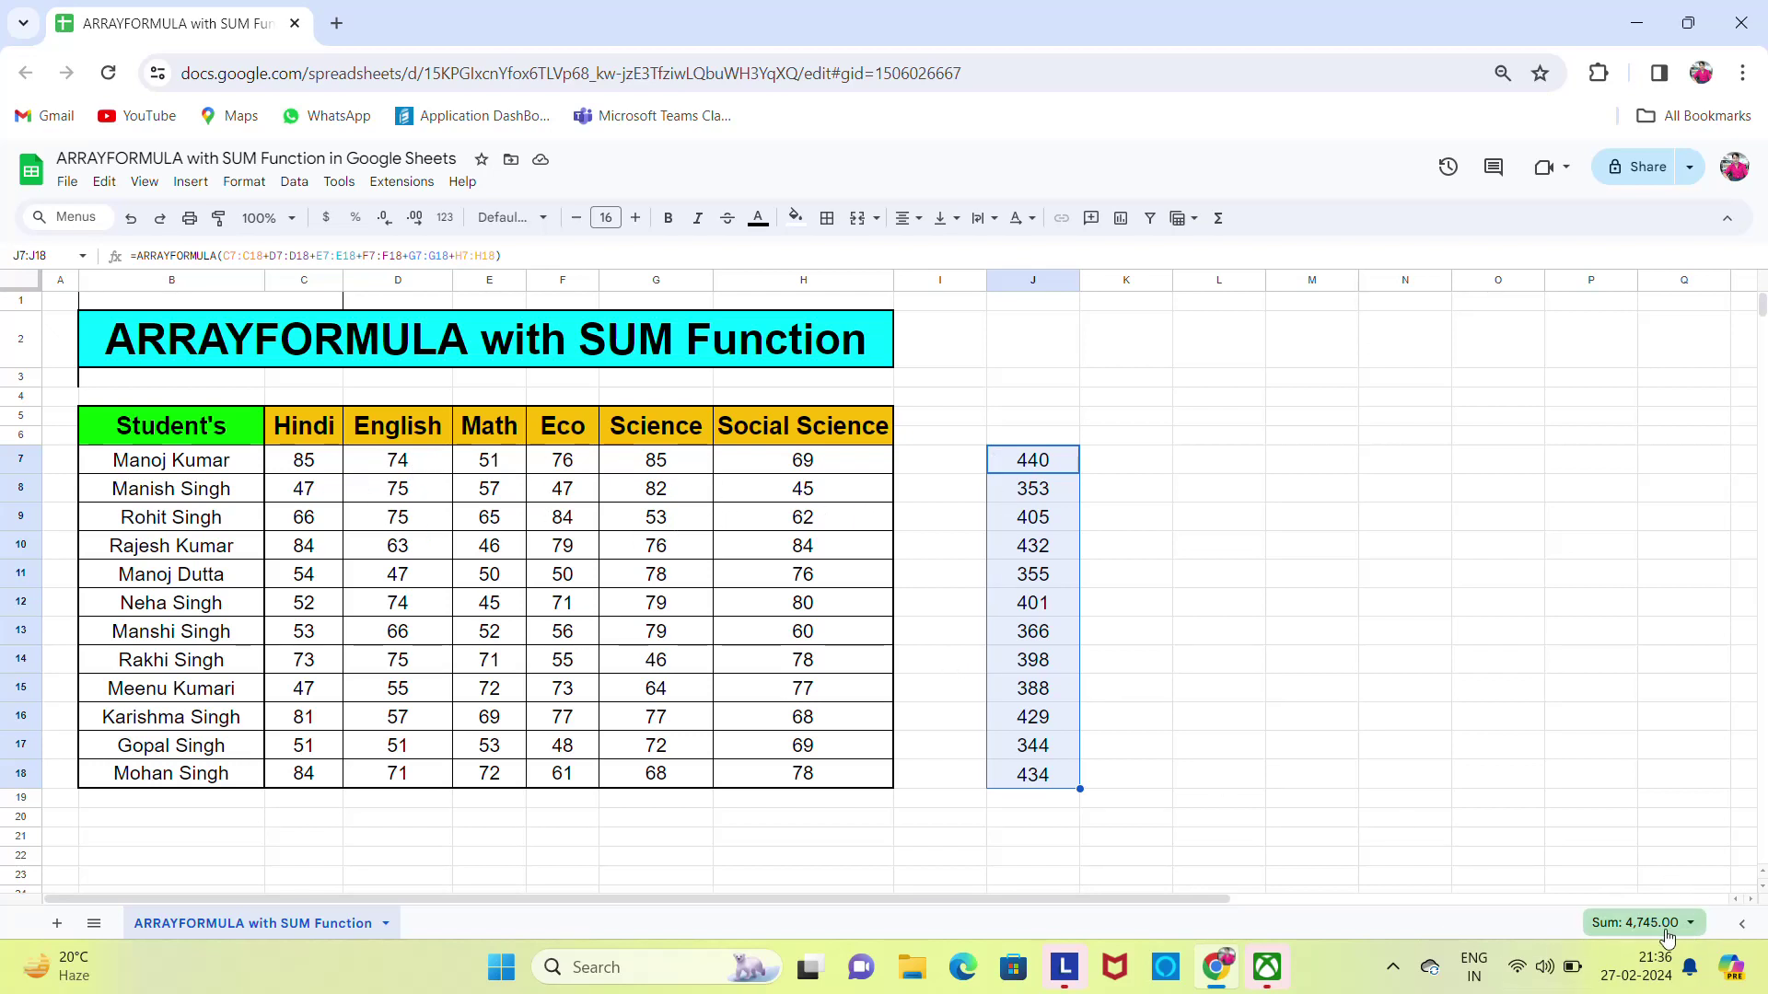
click(788, 829)
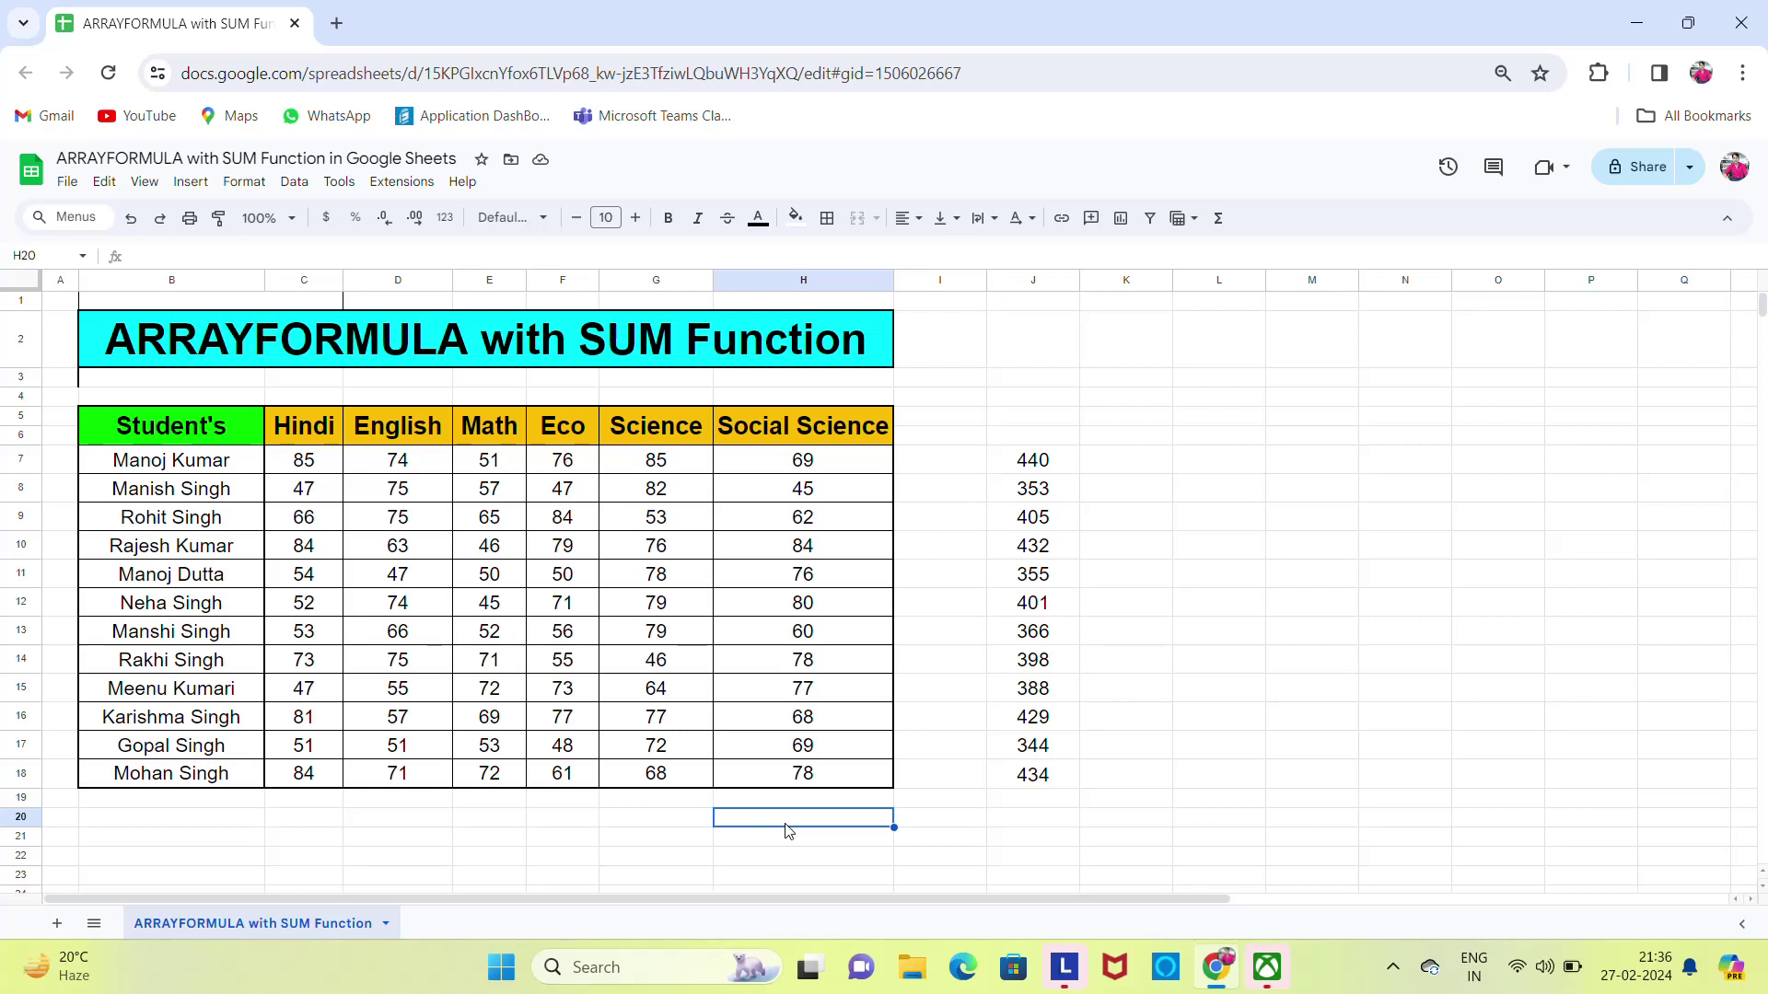
Enter =SUM(J7:J18) in J19 for the grand total.
key(Up)
key(Right)
key(Right)
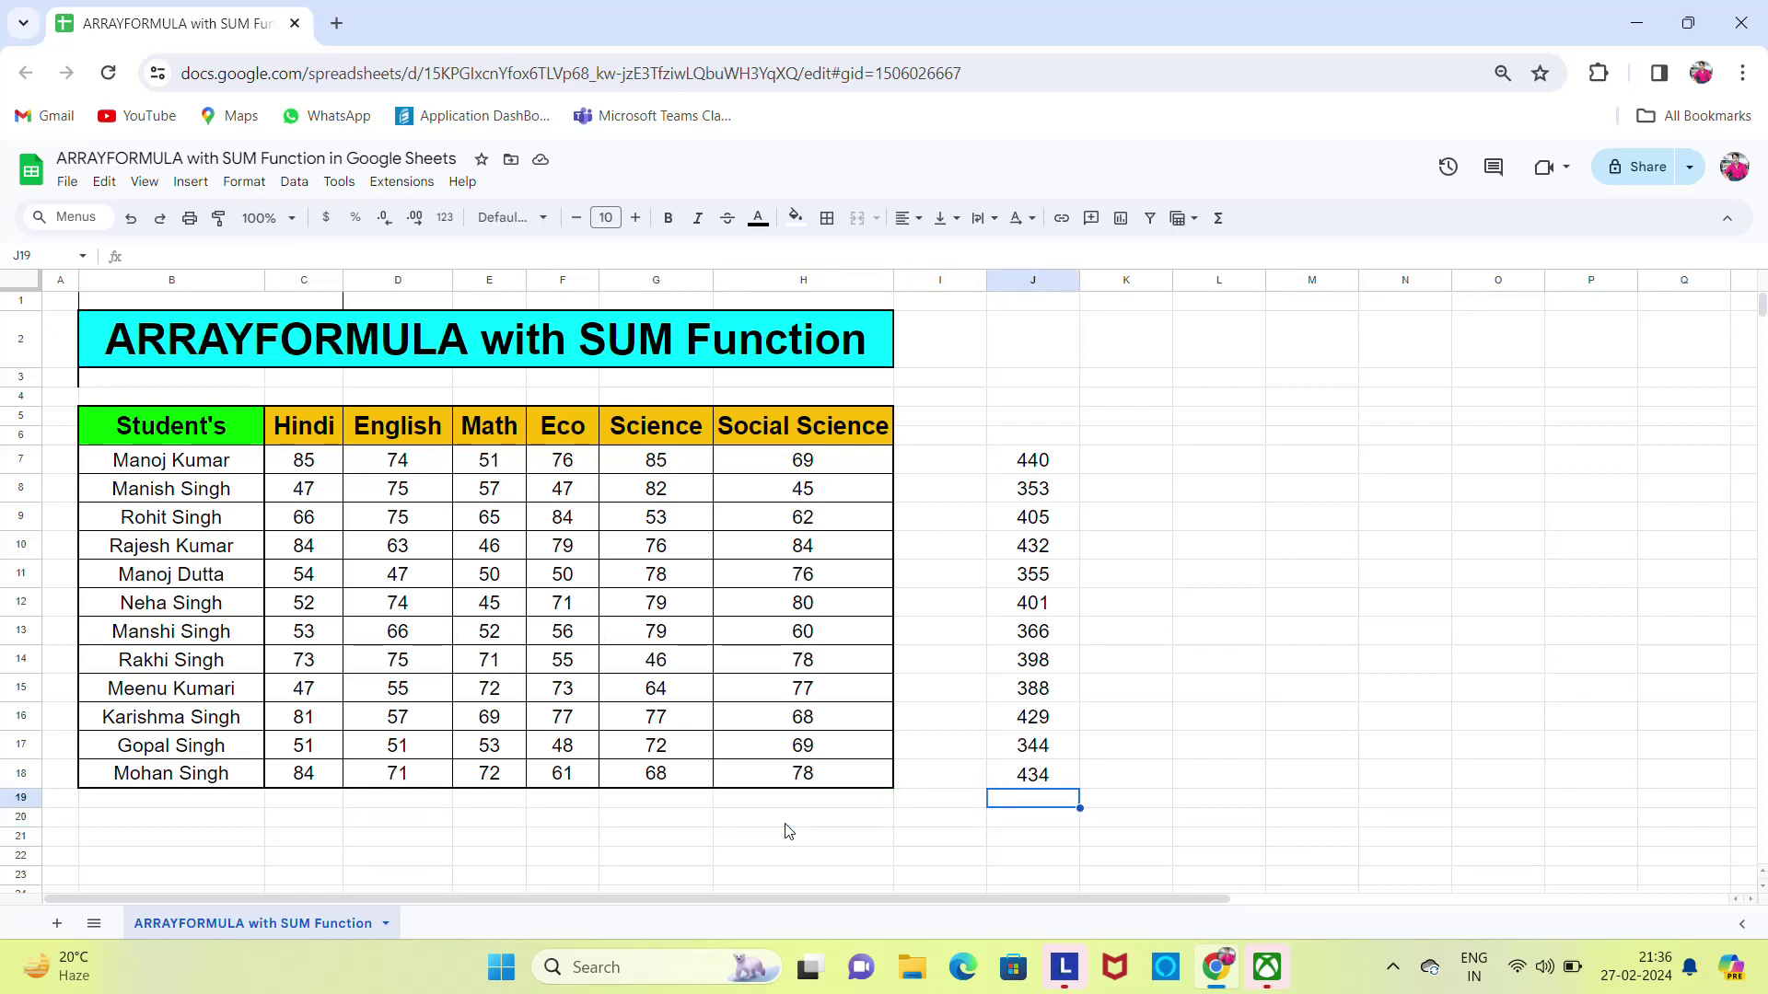
text(=sum)
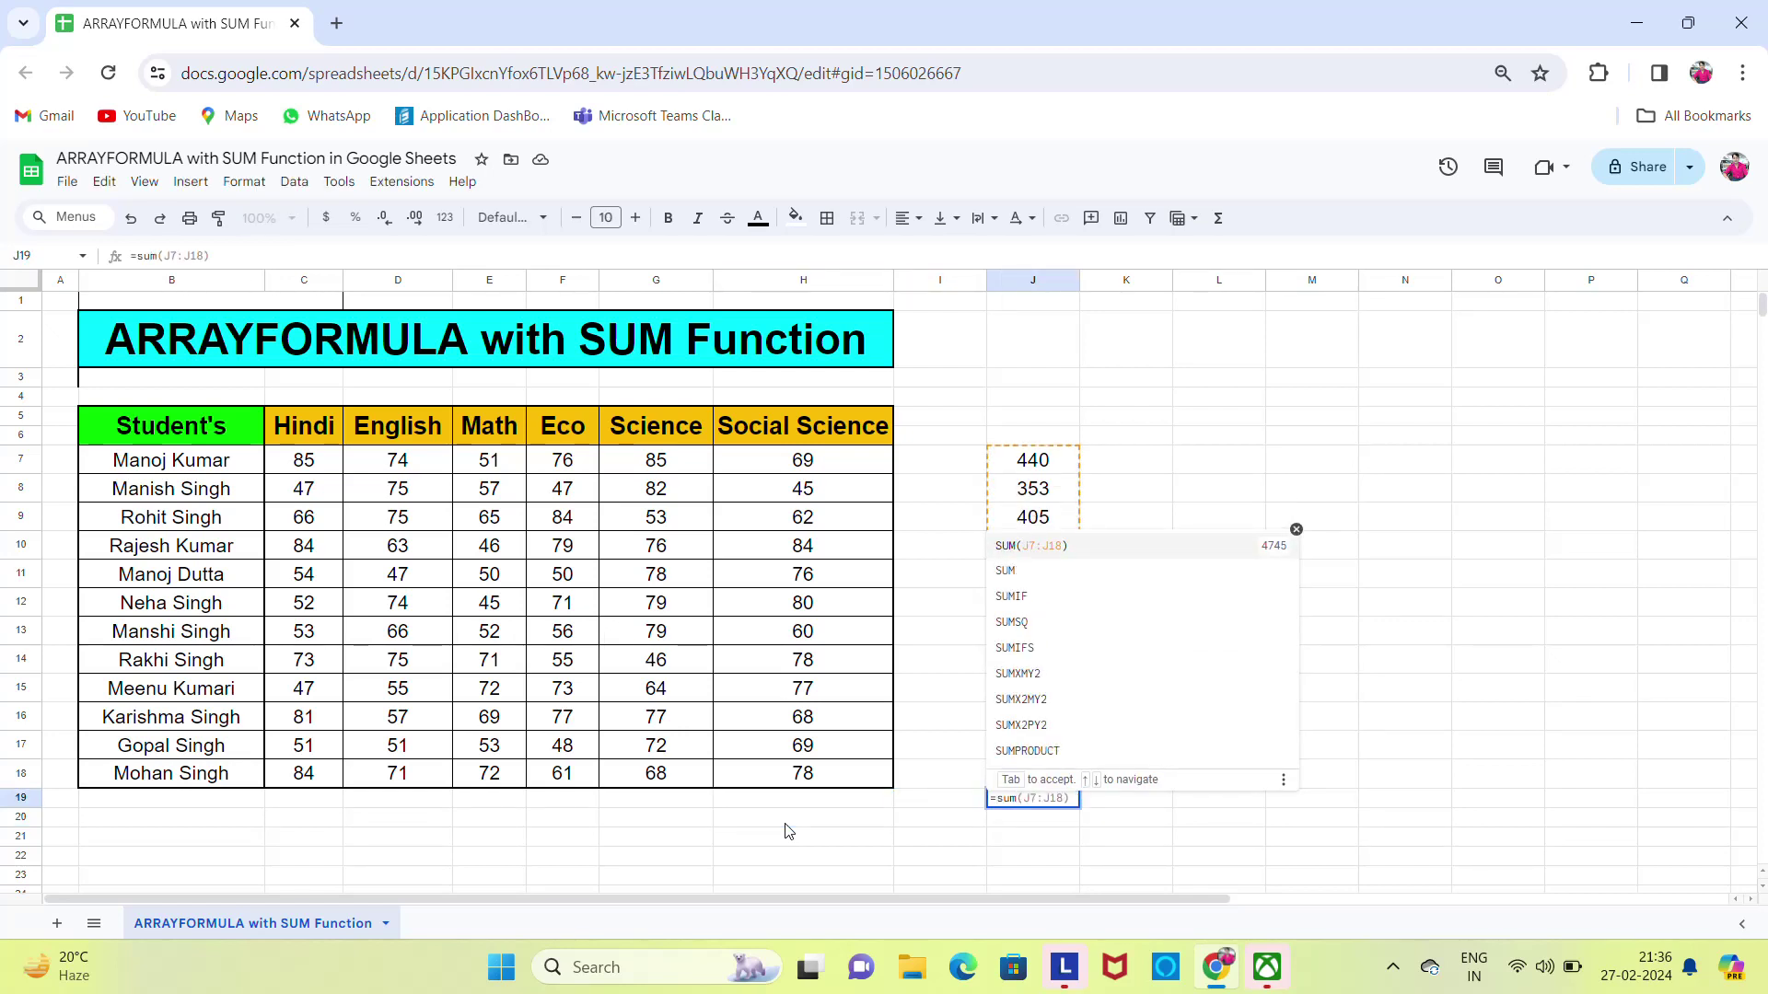
key(Tab)
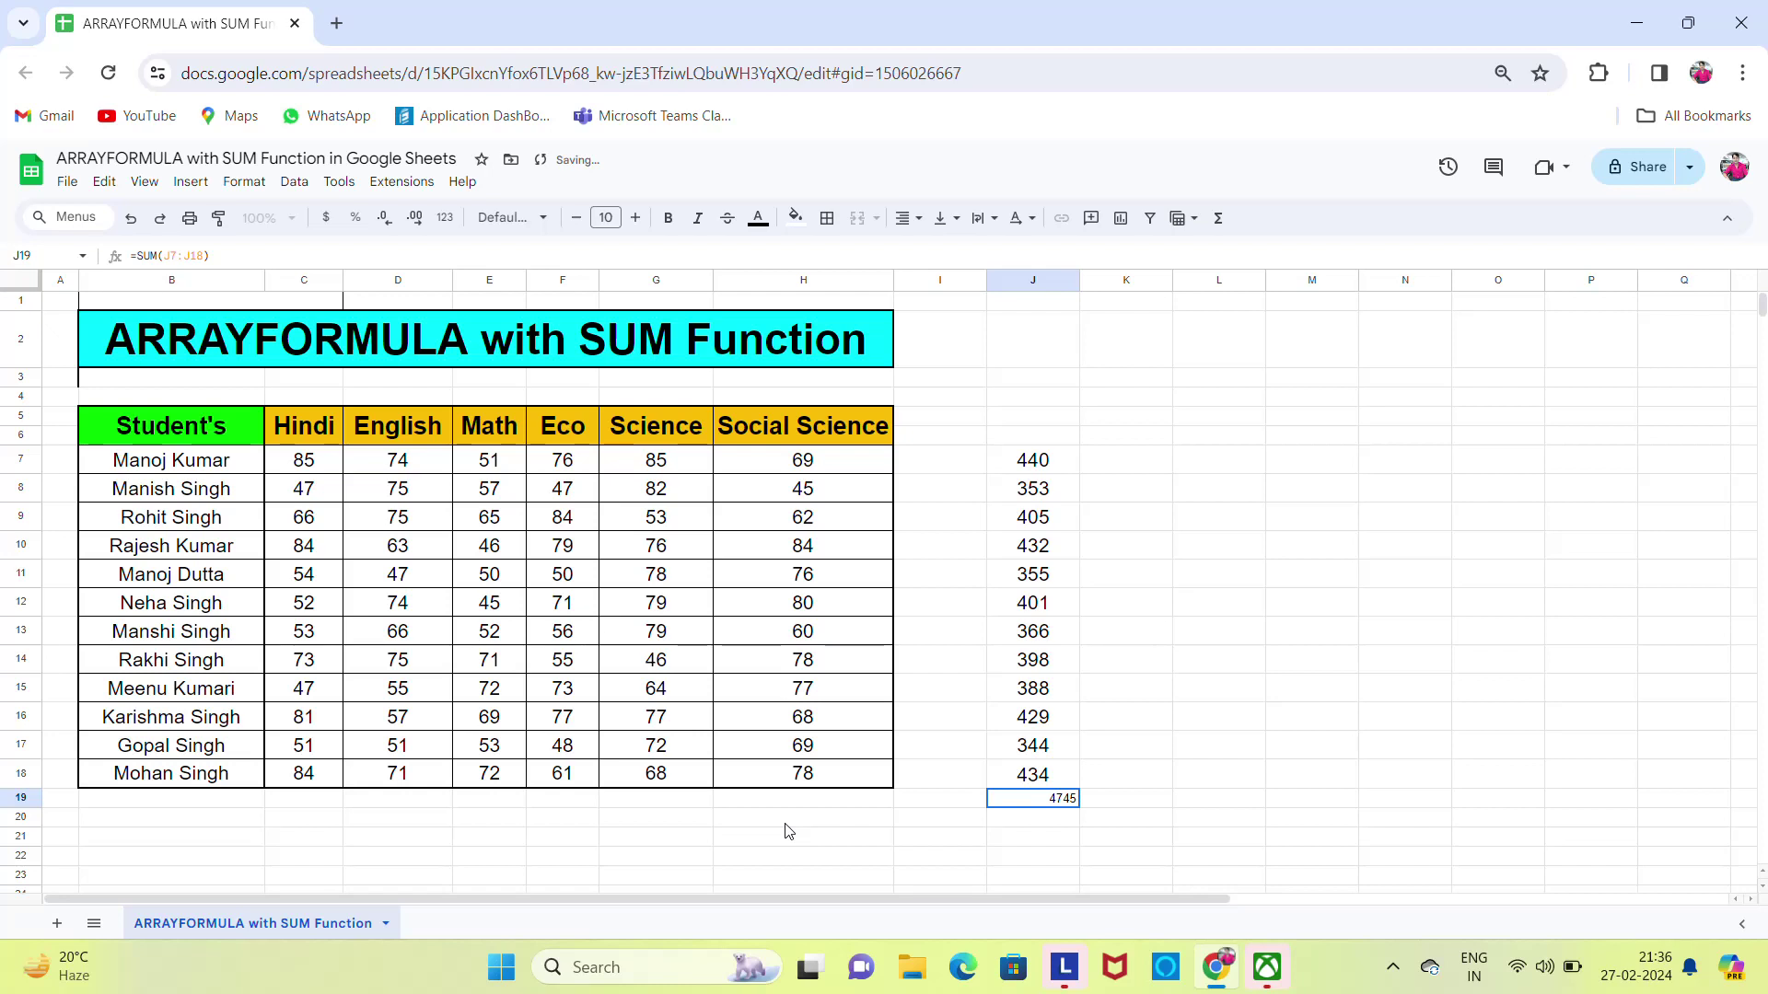
Make J19 centred, 18-point, bold and outlined, then begin resizing H19's font.
key(ctrl+shift+e)
click(605, 218)
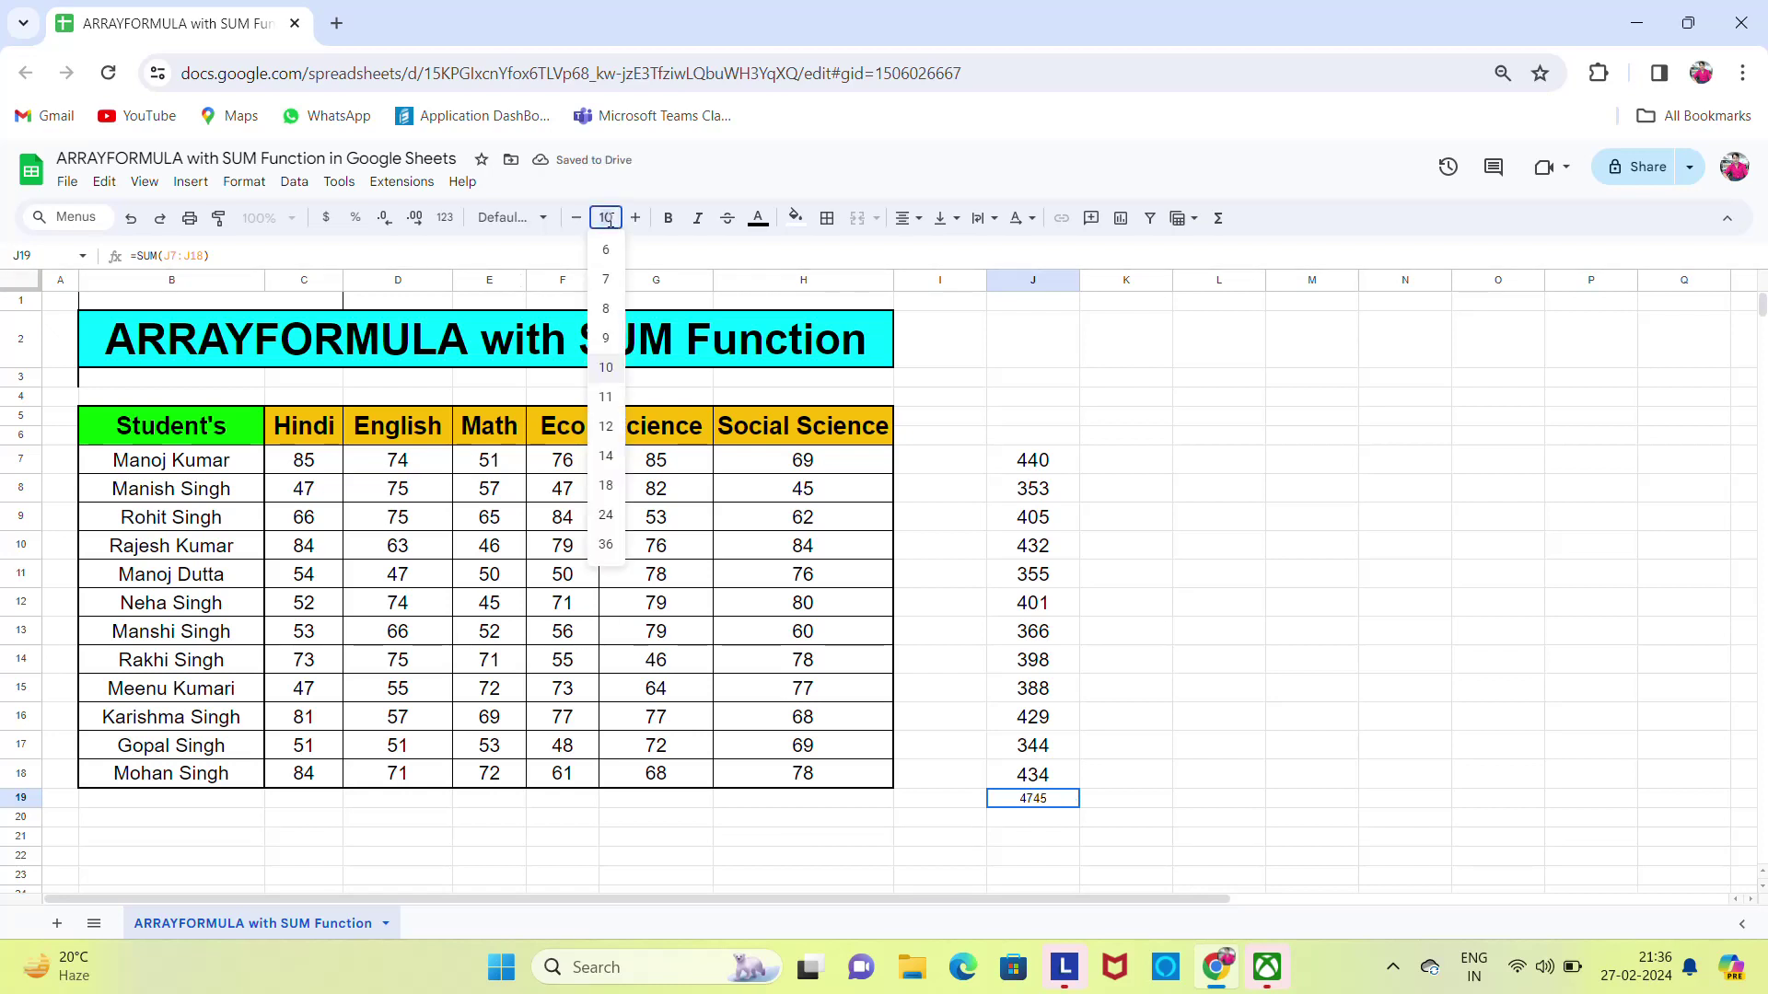
click(605, 485)
key(ctrl+b)
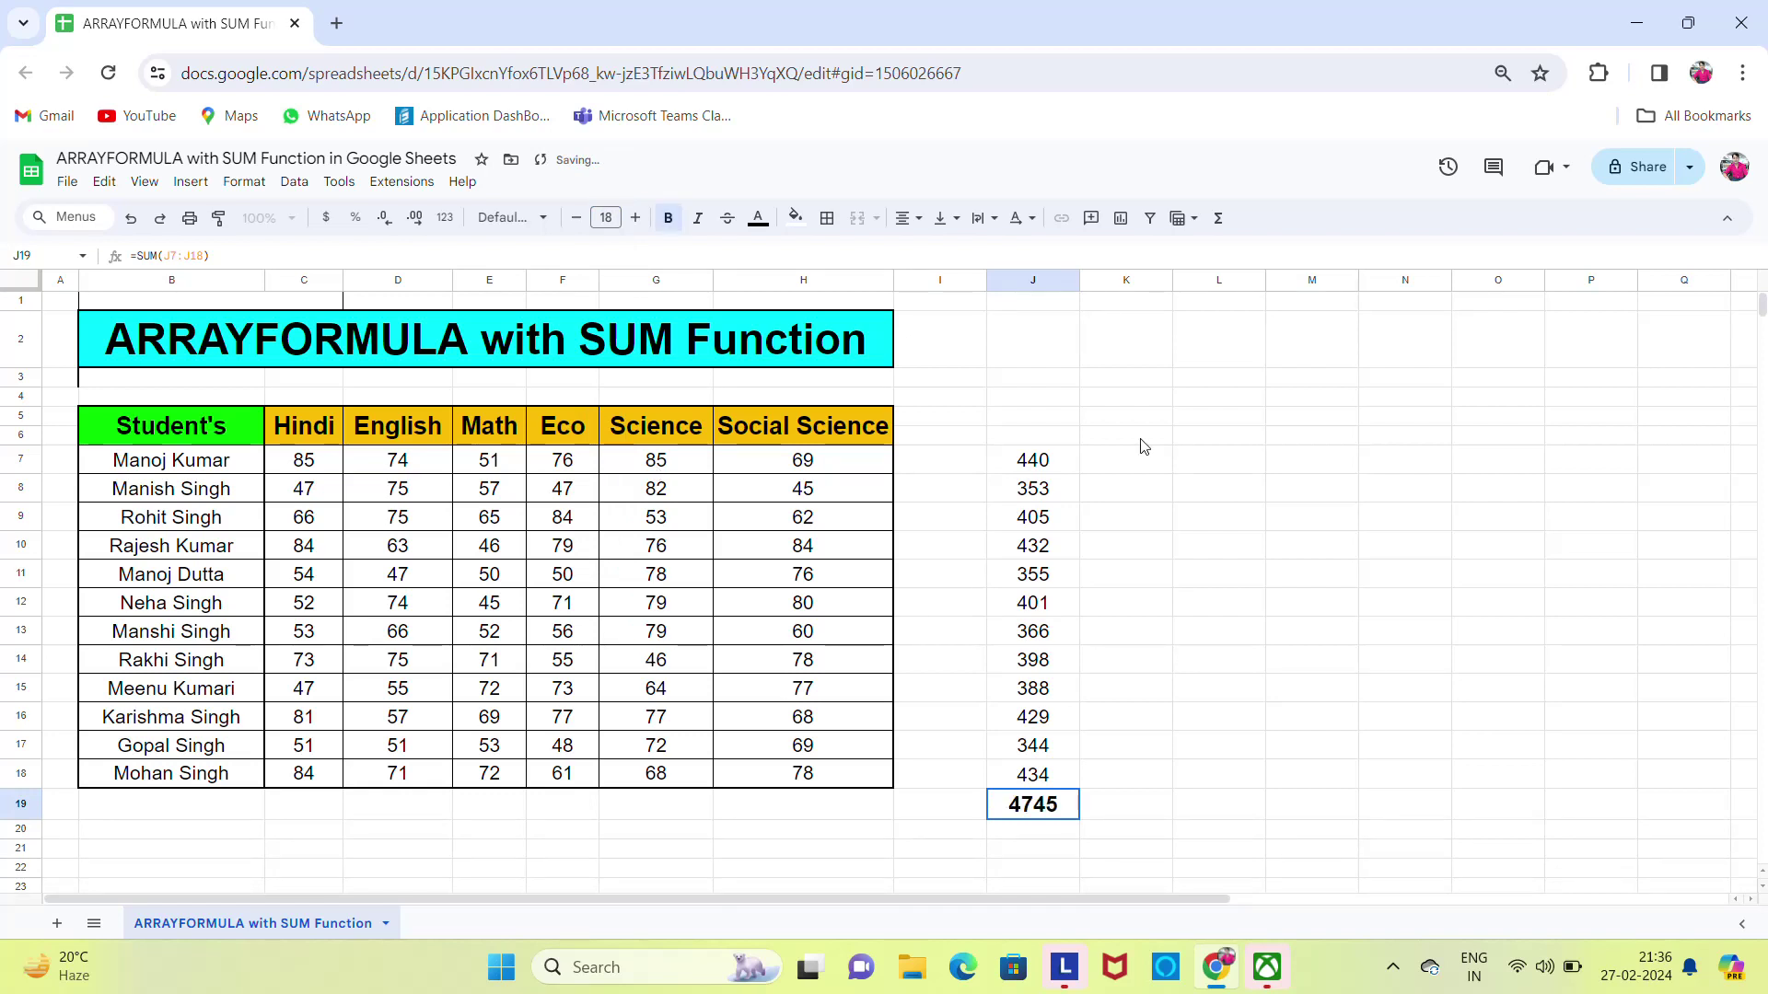
click(196, 357)
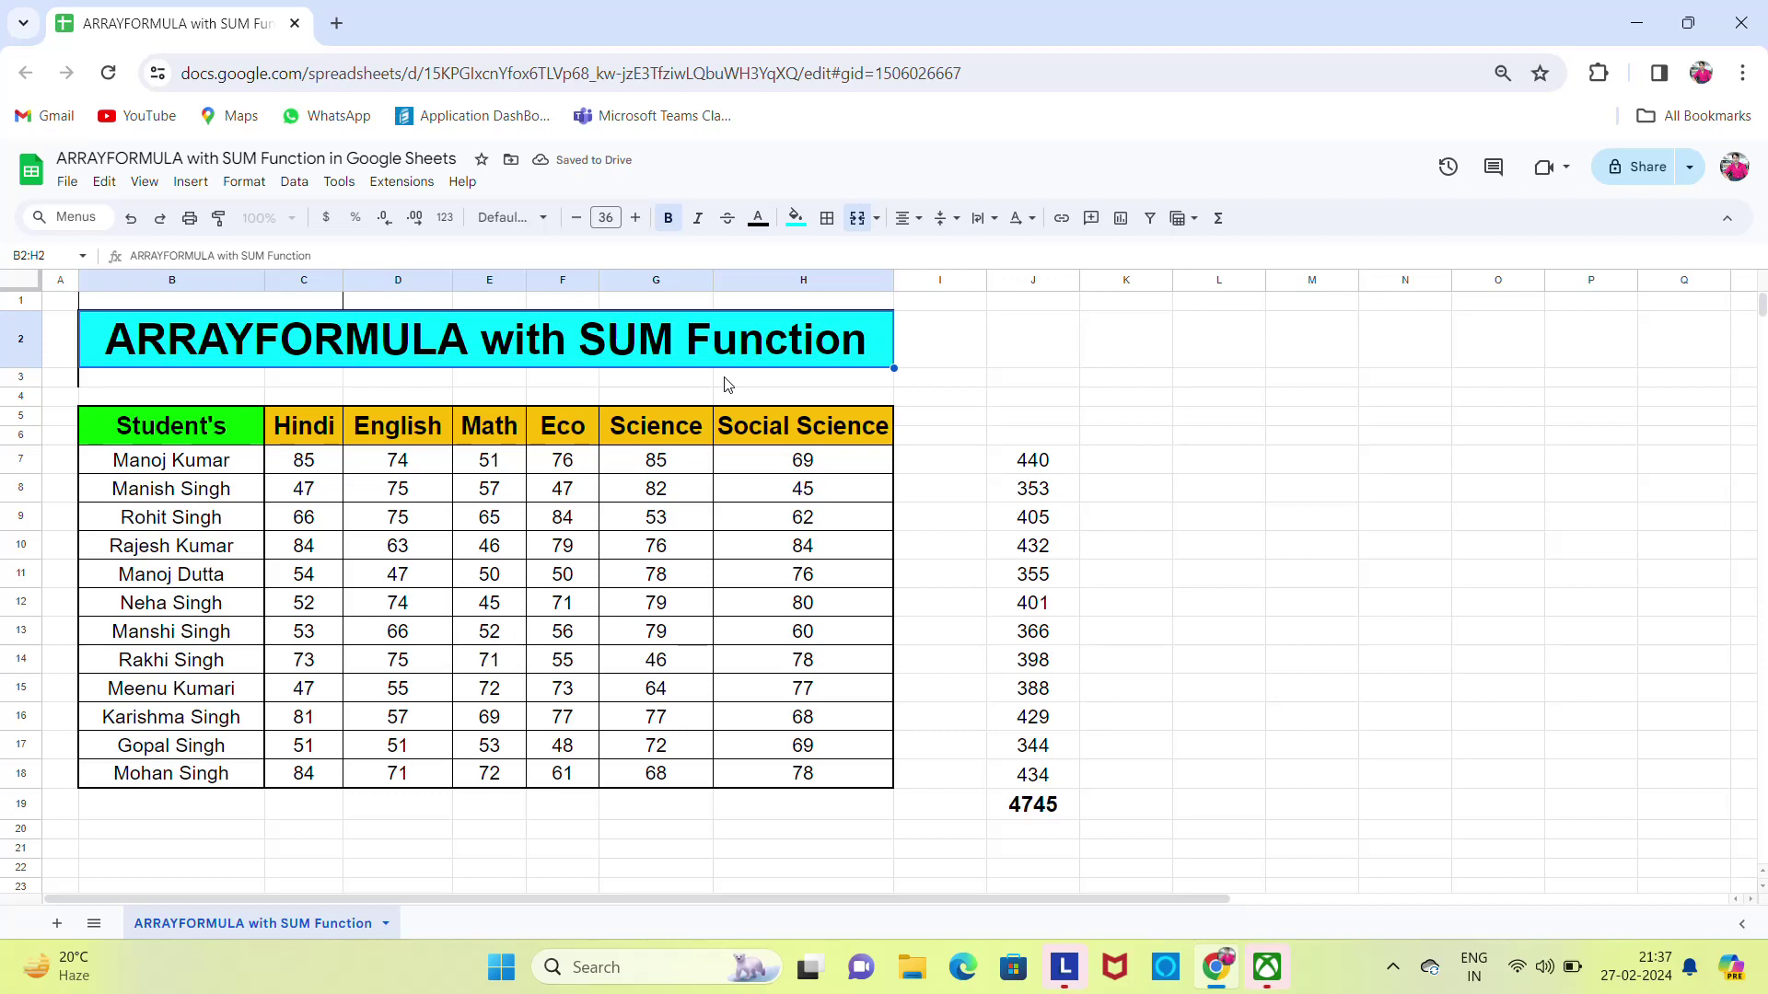
click(1047, 807)
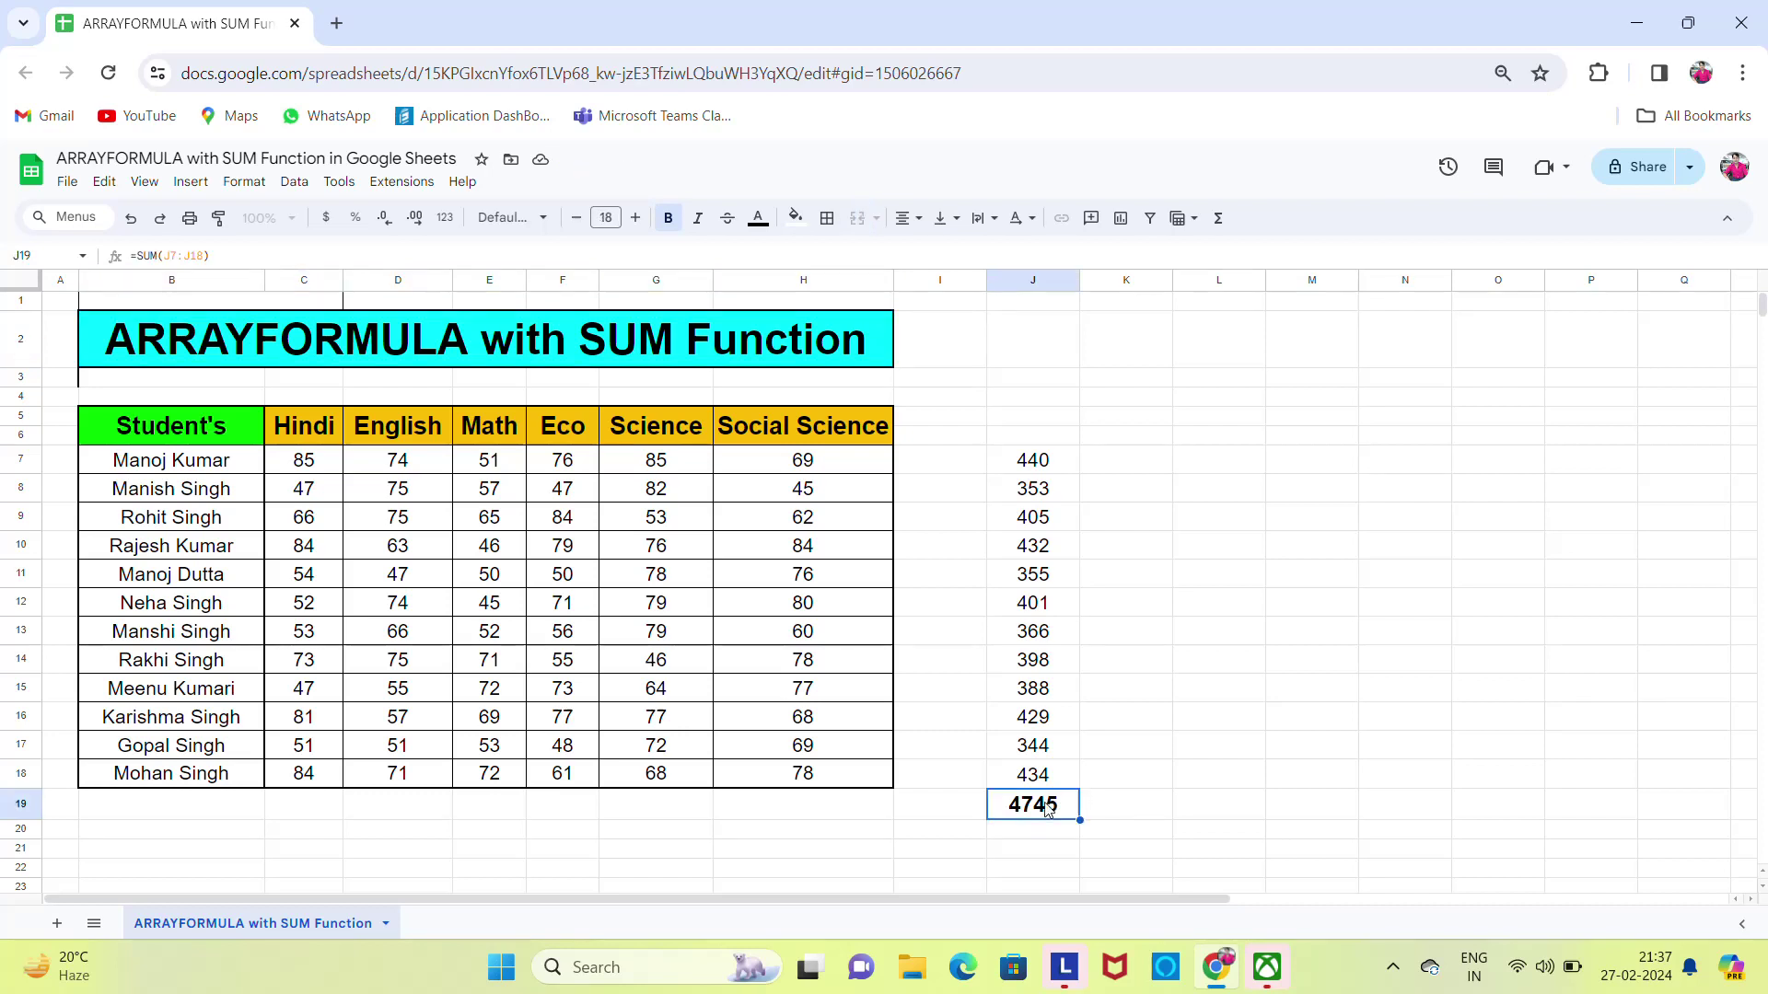
click(826, 221)
click(962, 257)
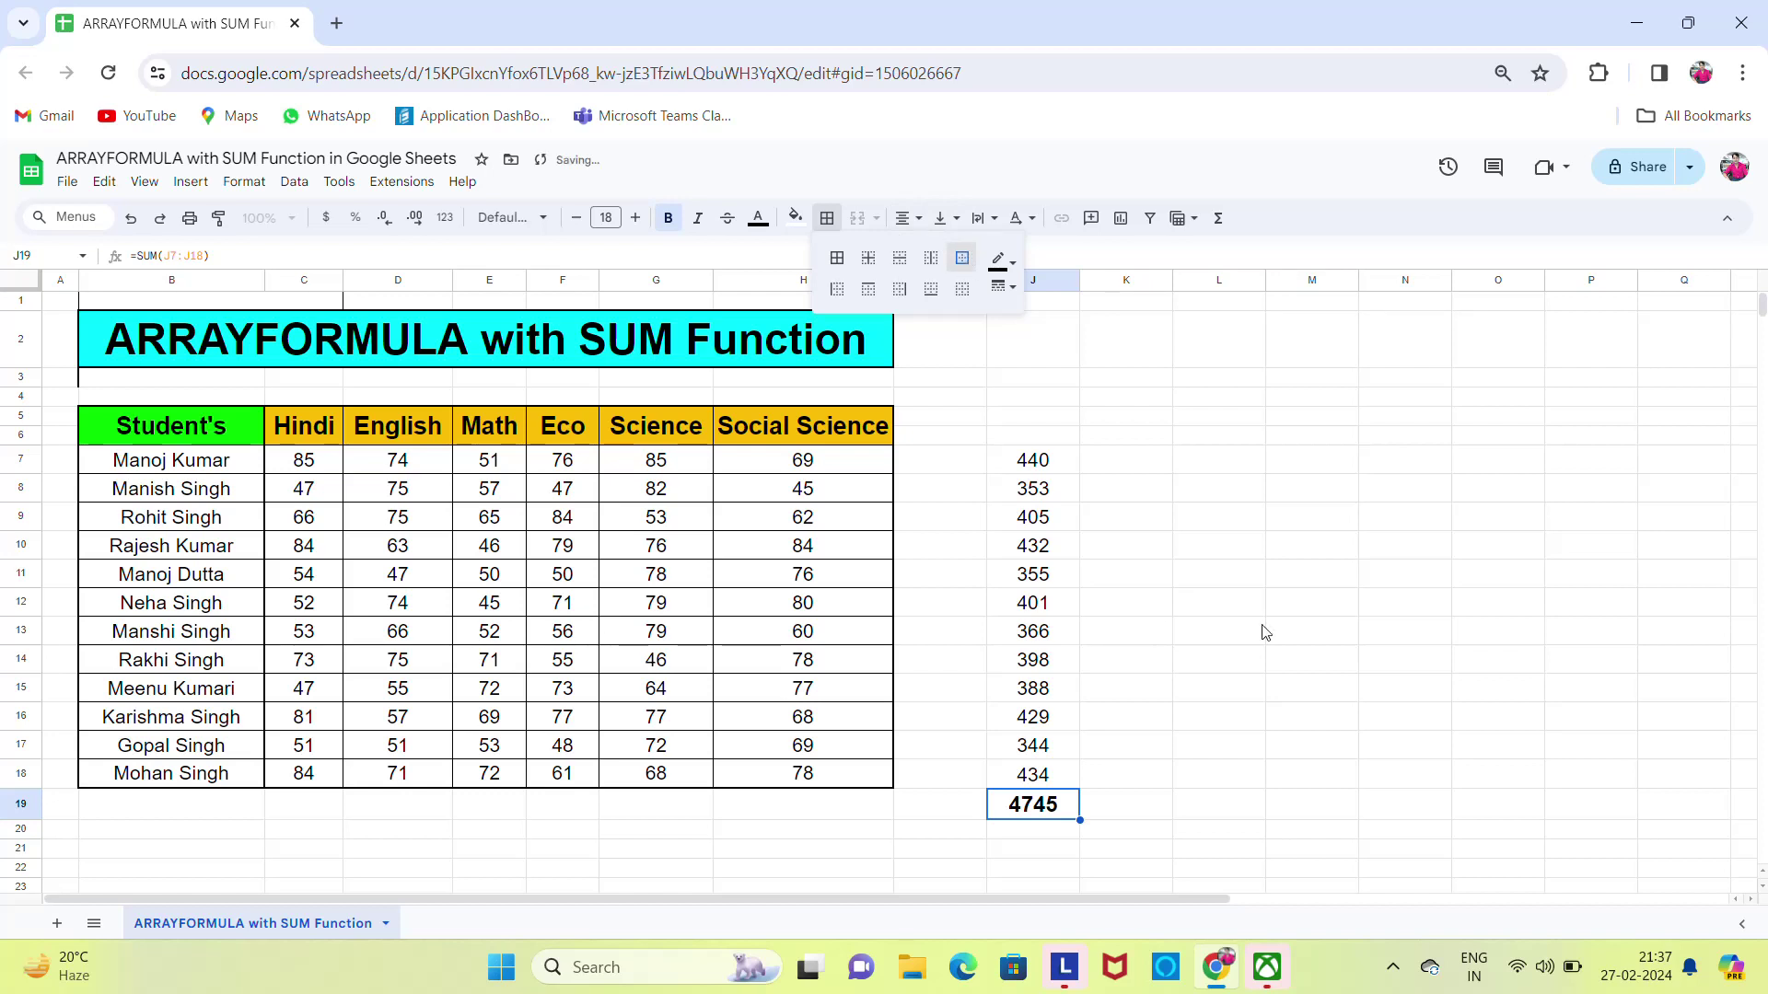
click(809, 822)
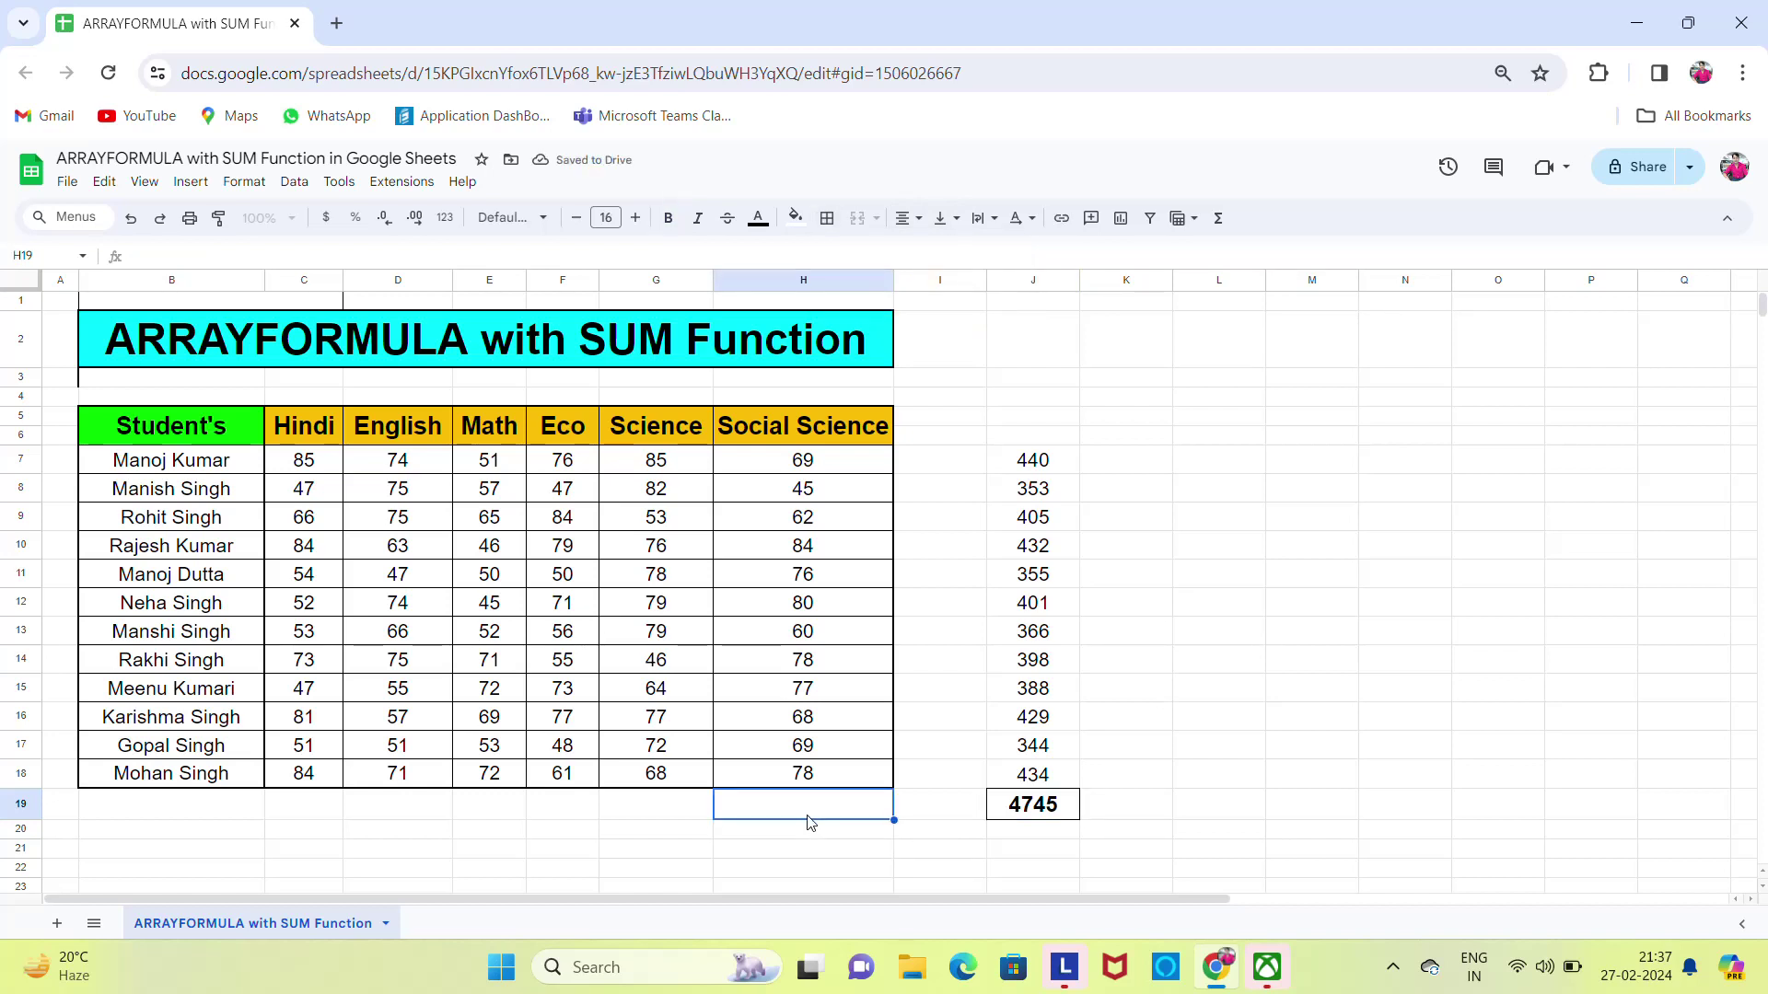
click(607, 218)
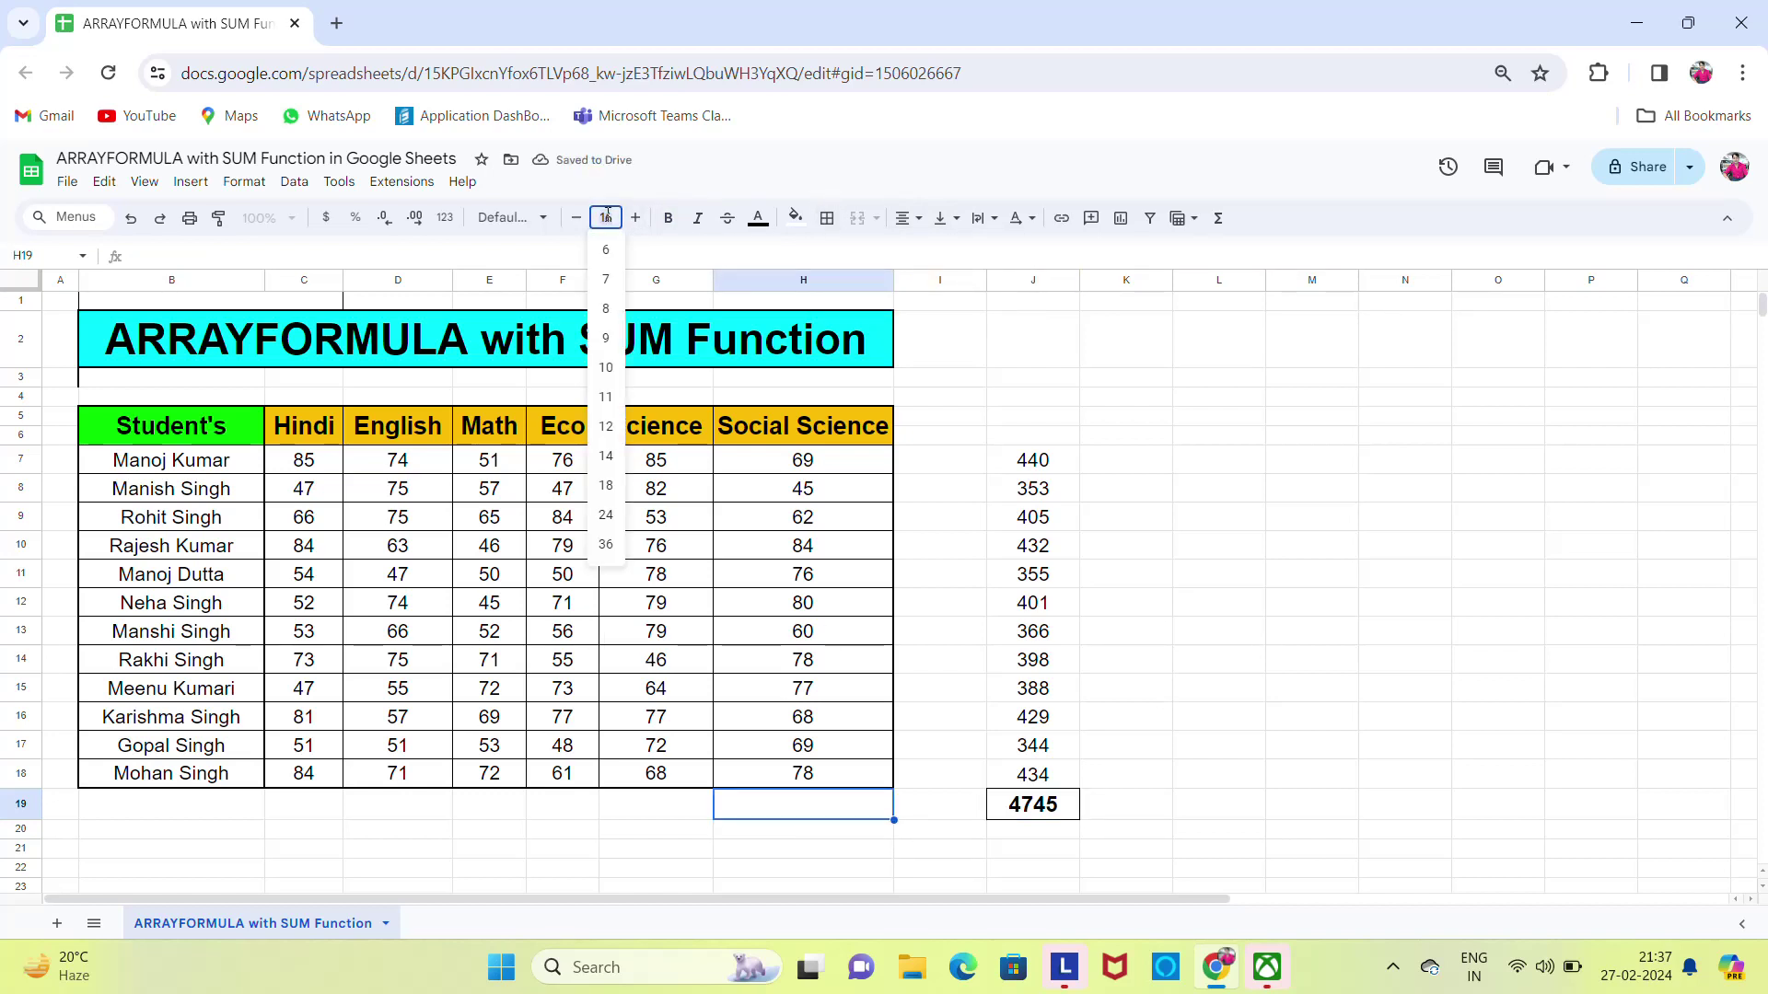
Make H19 18-point and start =ARRAYFORMULA(SUM( with the Hindi C7:C18 and English D7:D18 ranges.
click(606, 485)
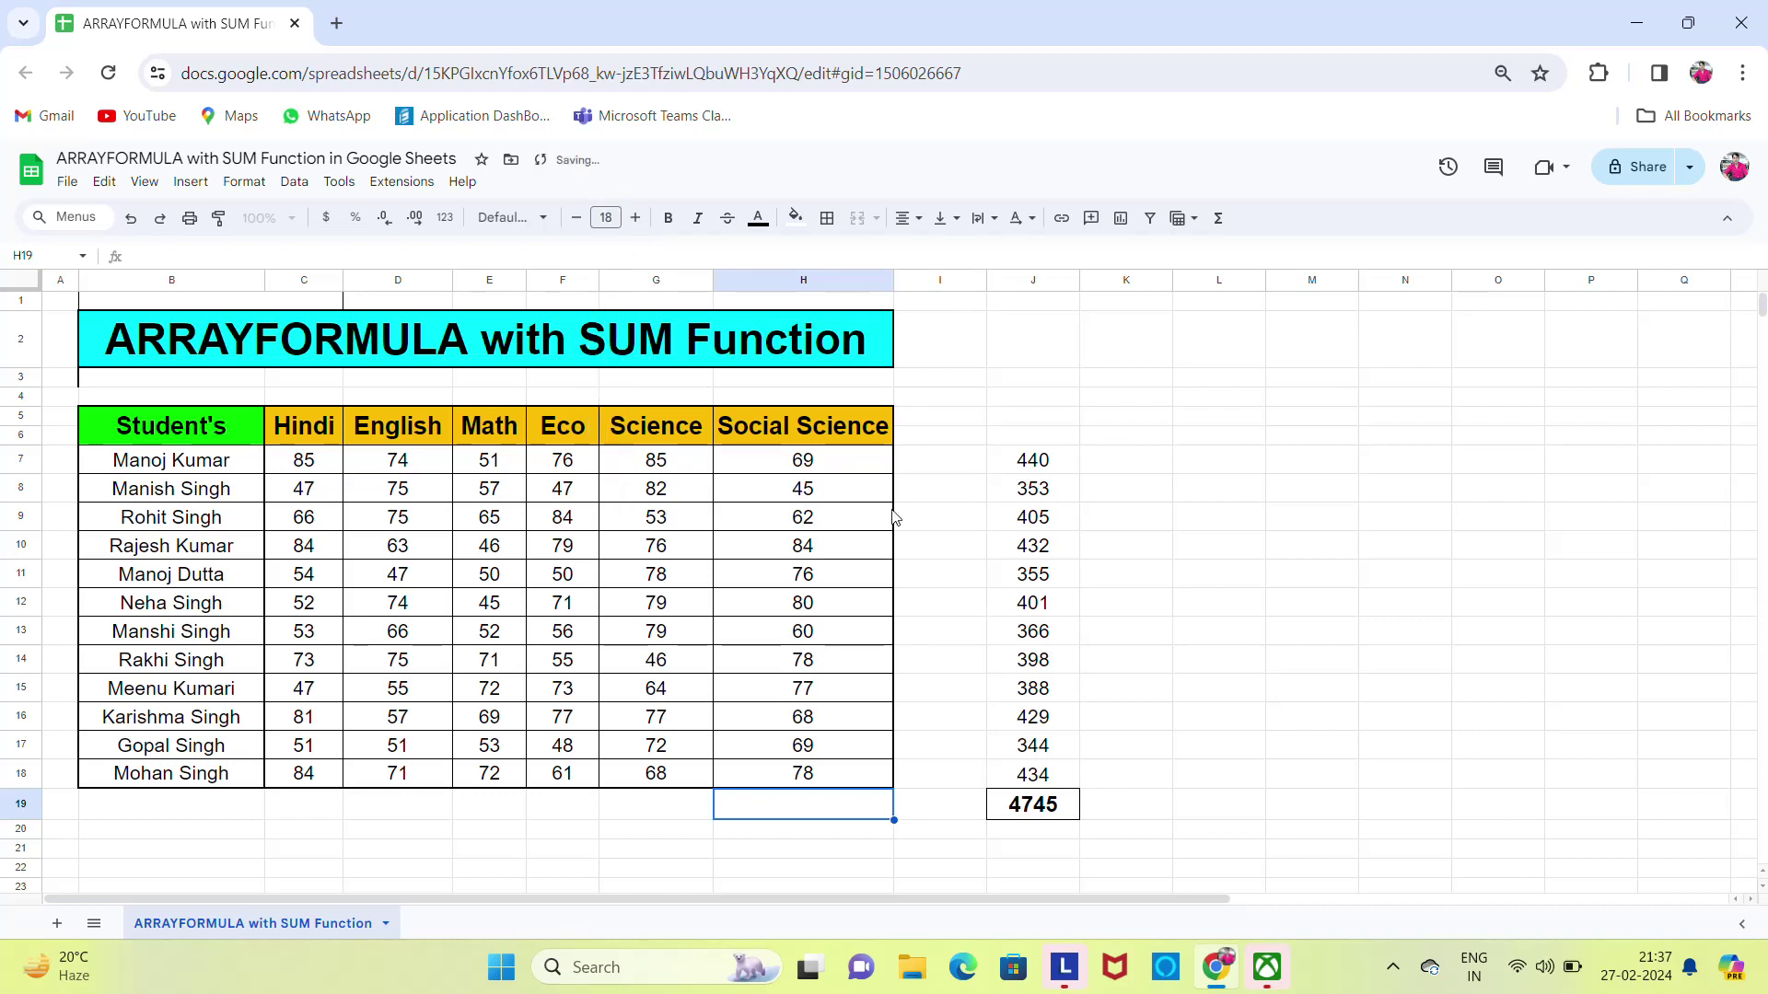
text(=)
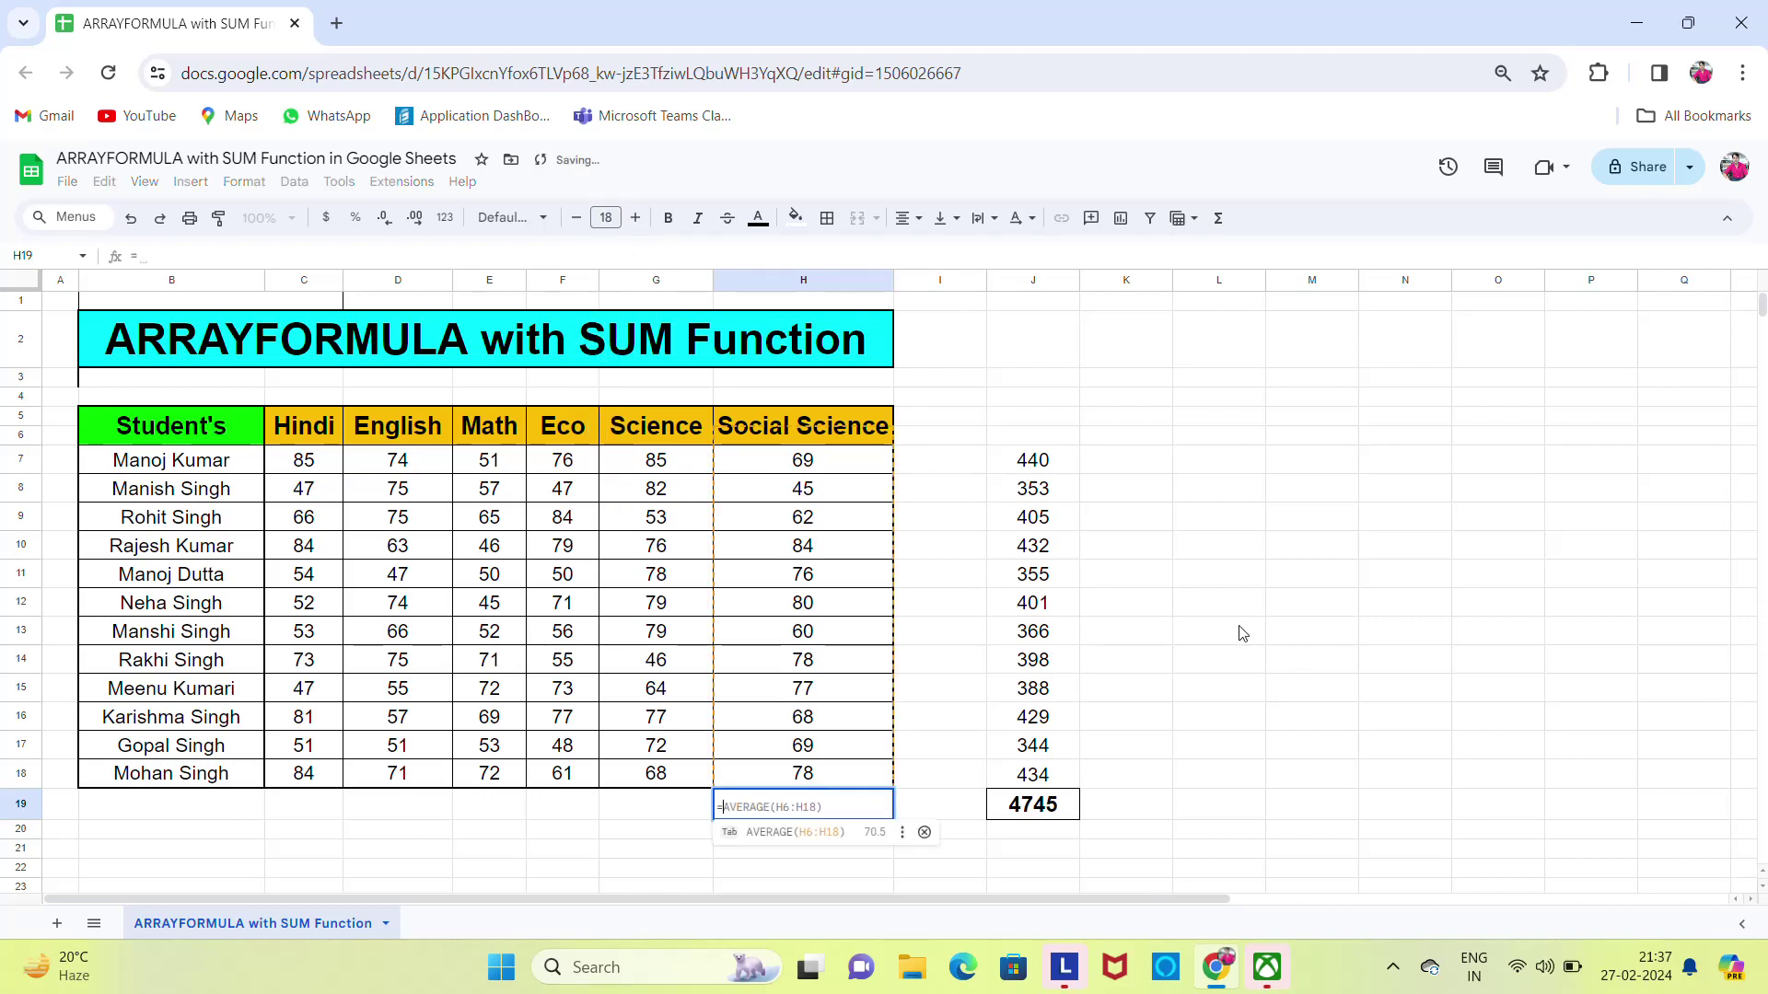
text(arr)
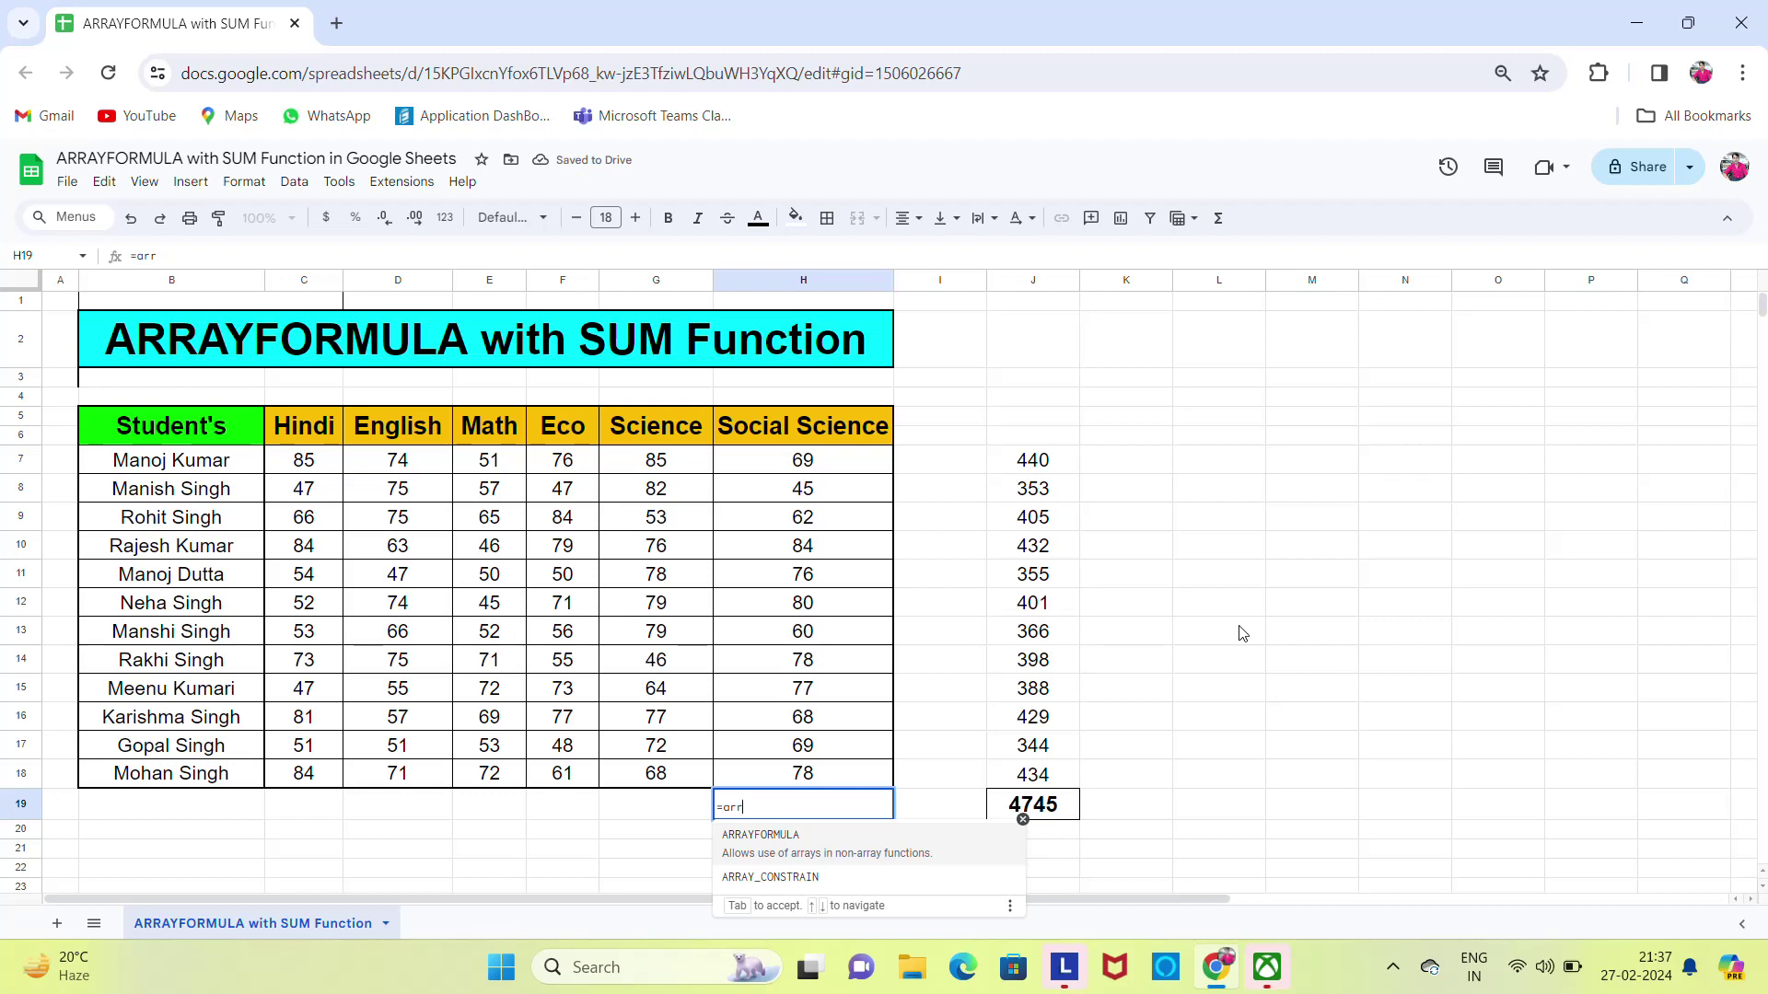
key(Tab)
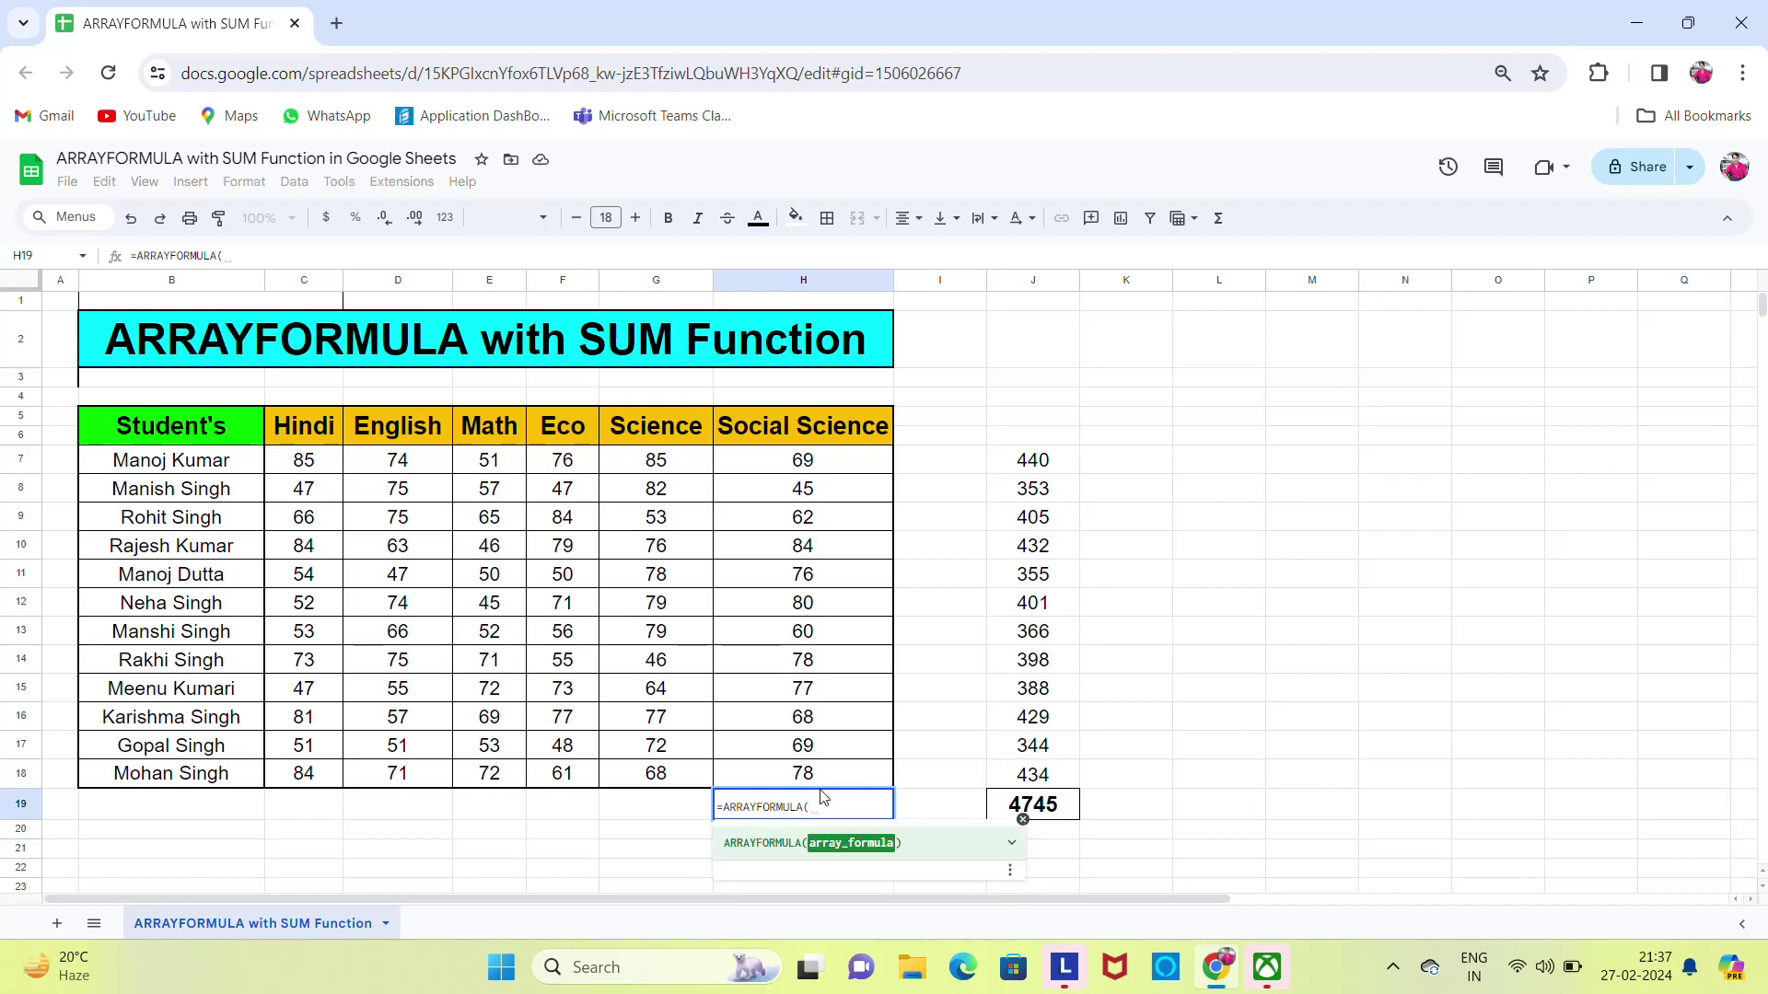
text(sum)
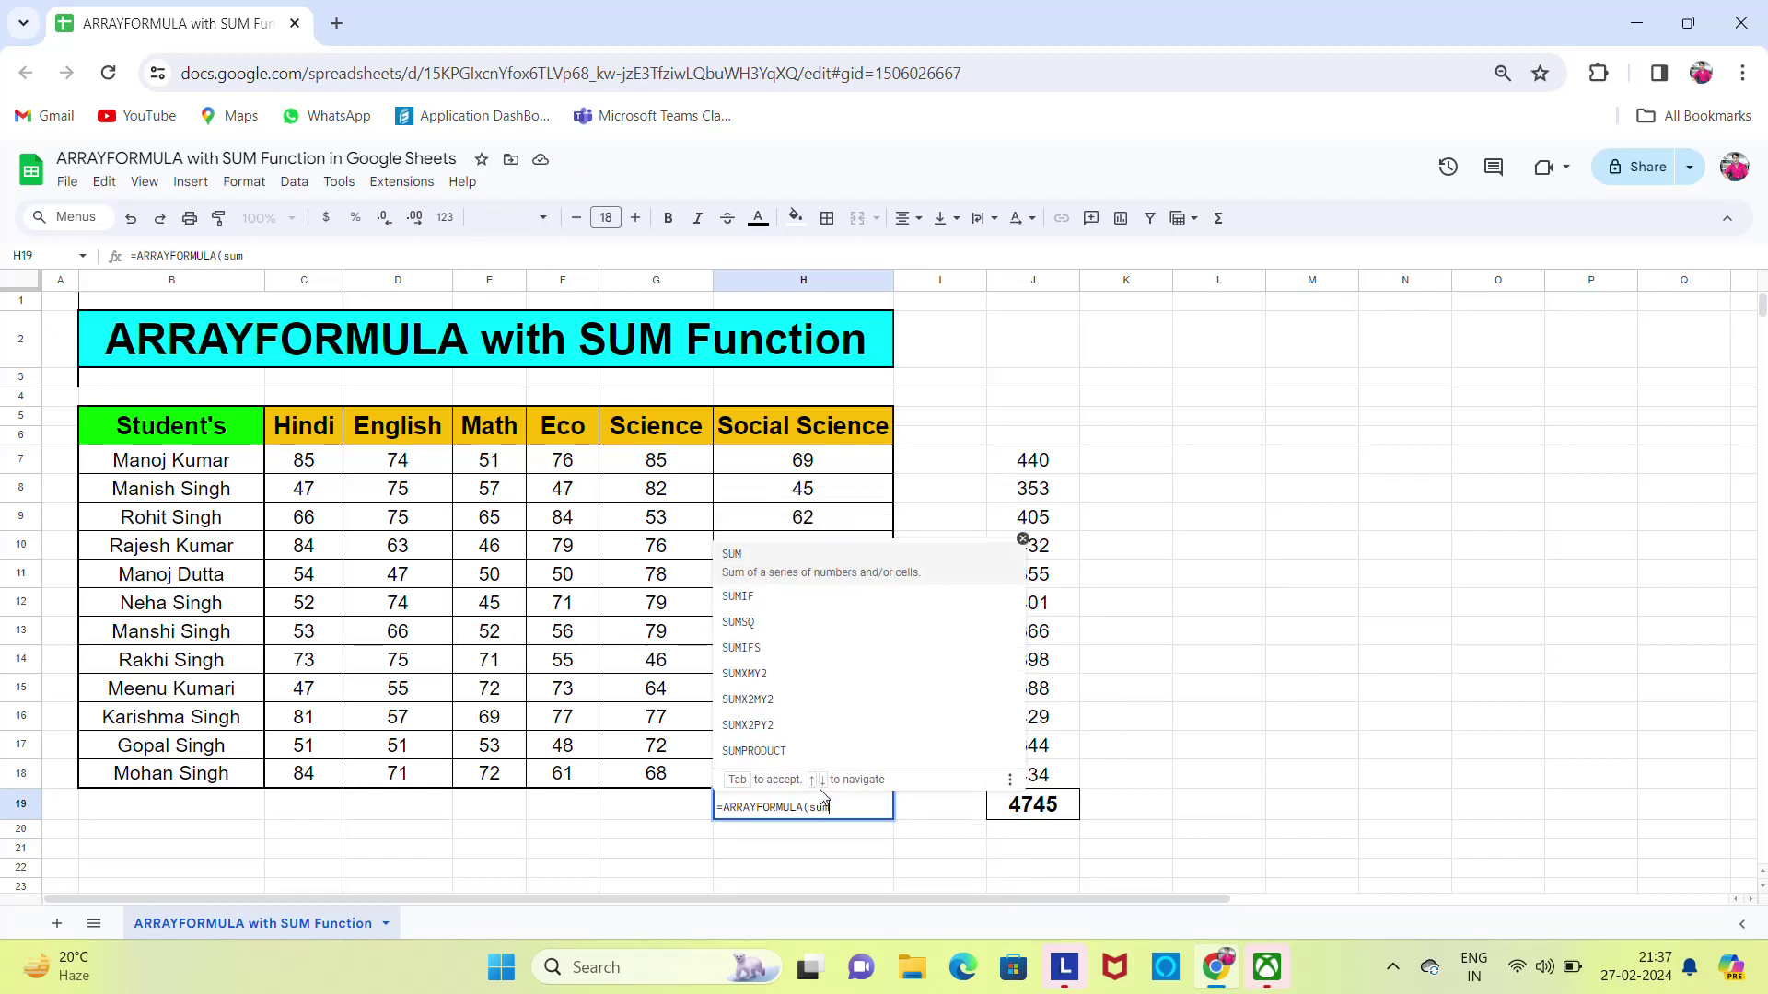
key(Tab)
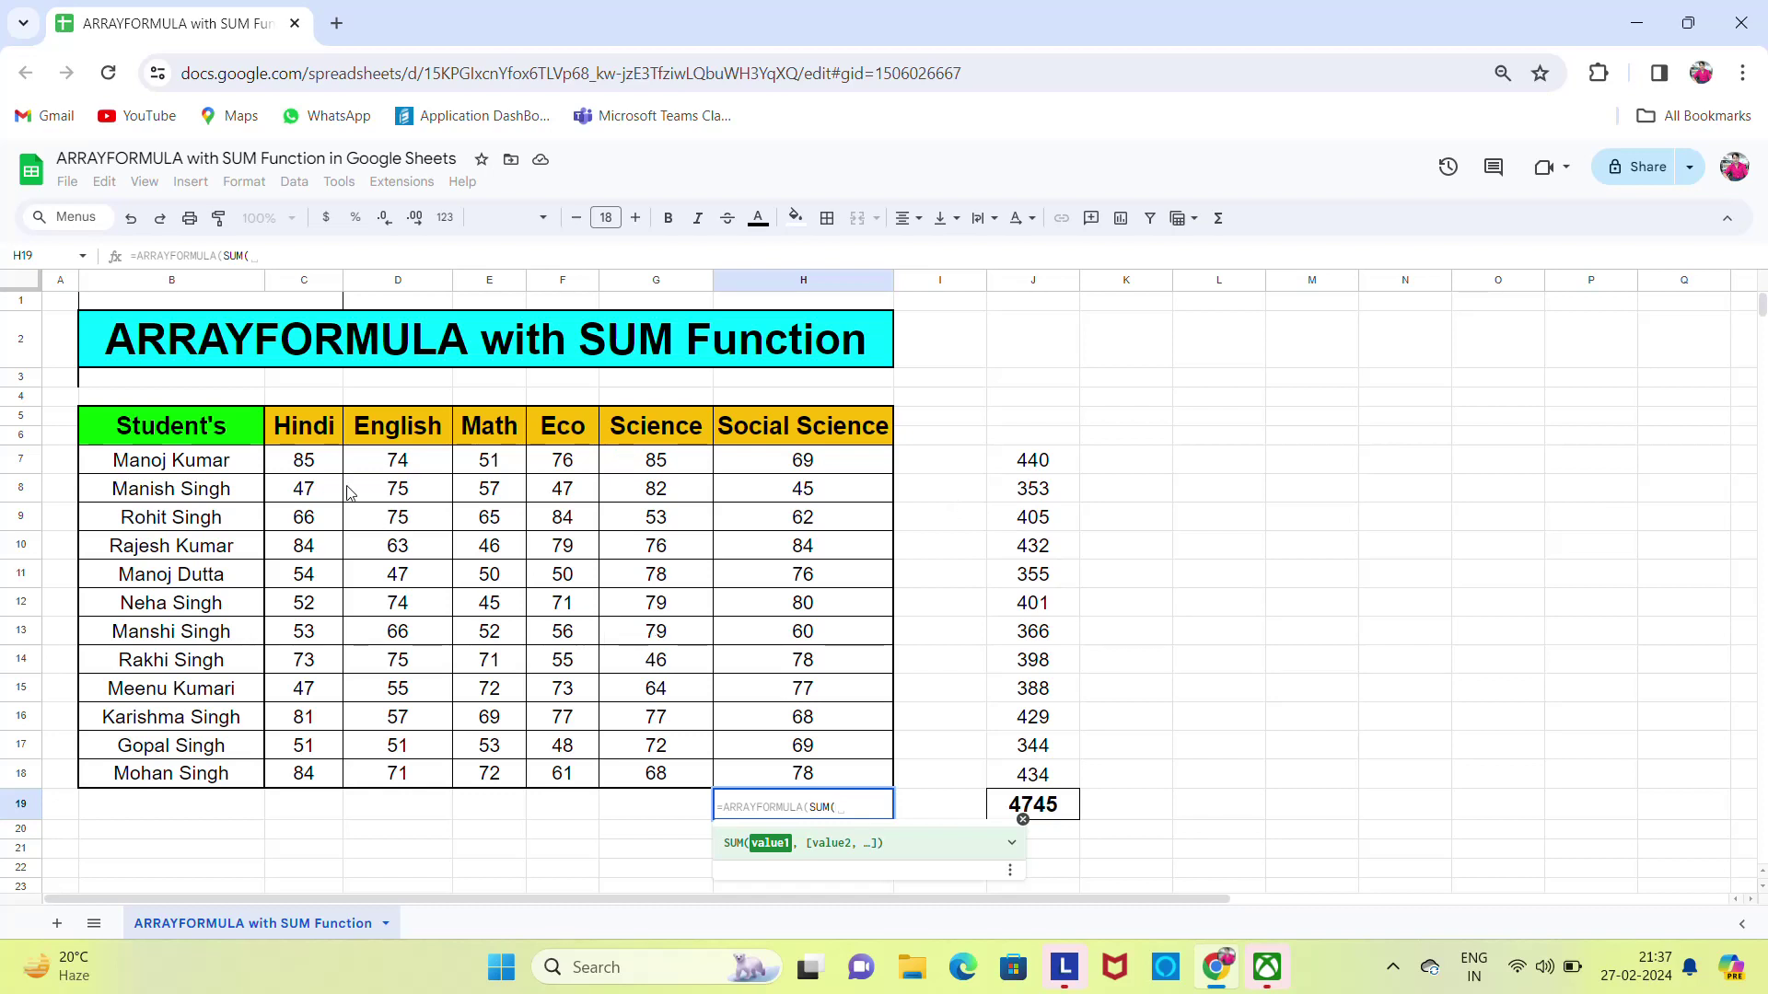
click(314, 463)
key(ctrl+shift+Down)
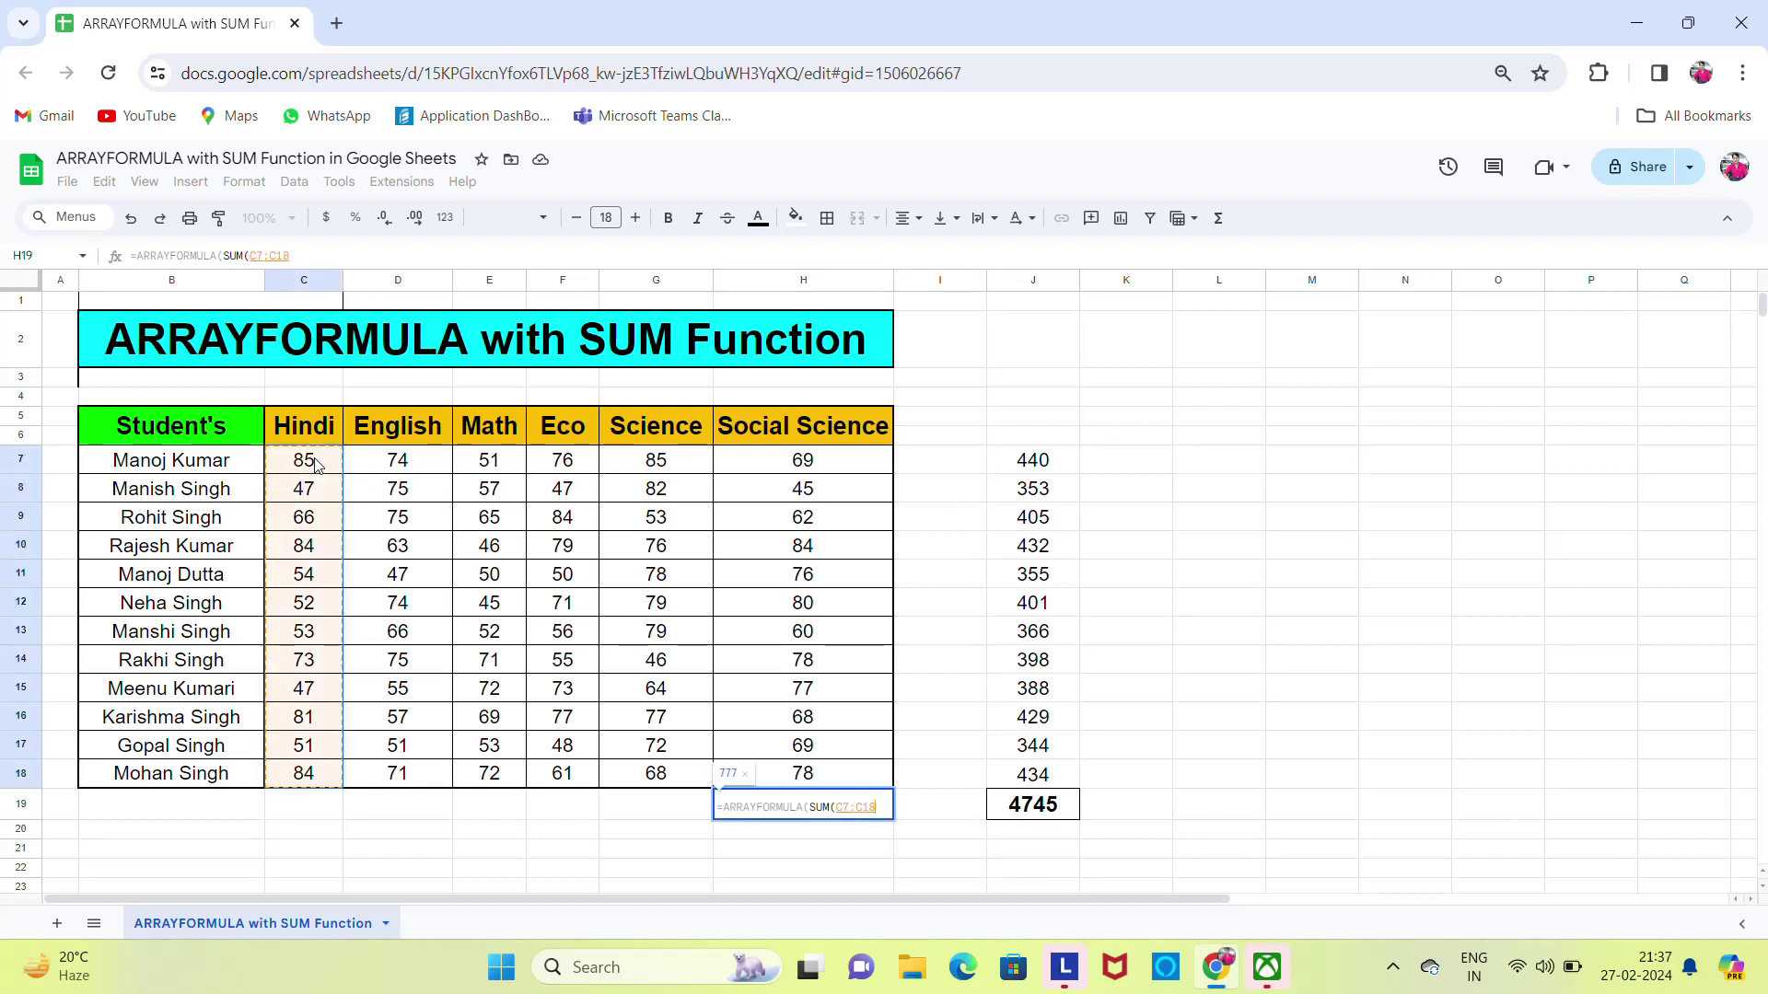
text(+)
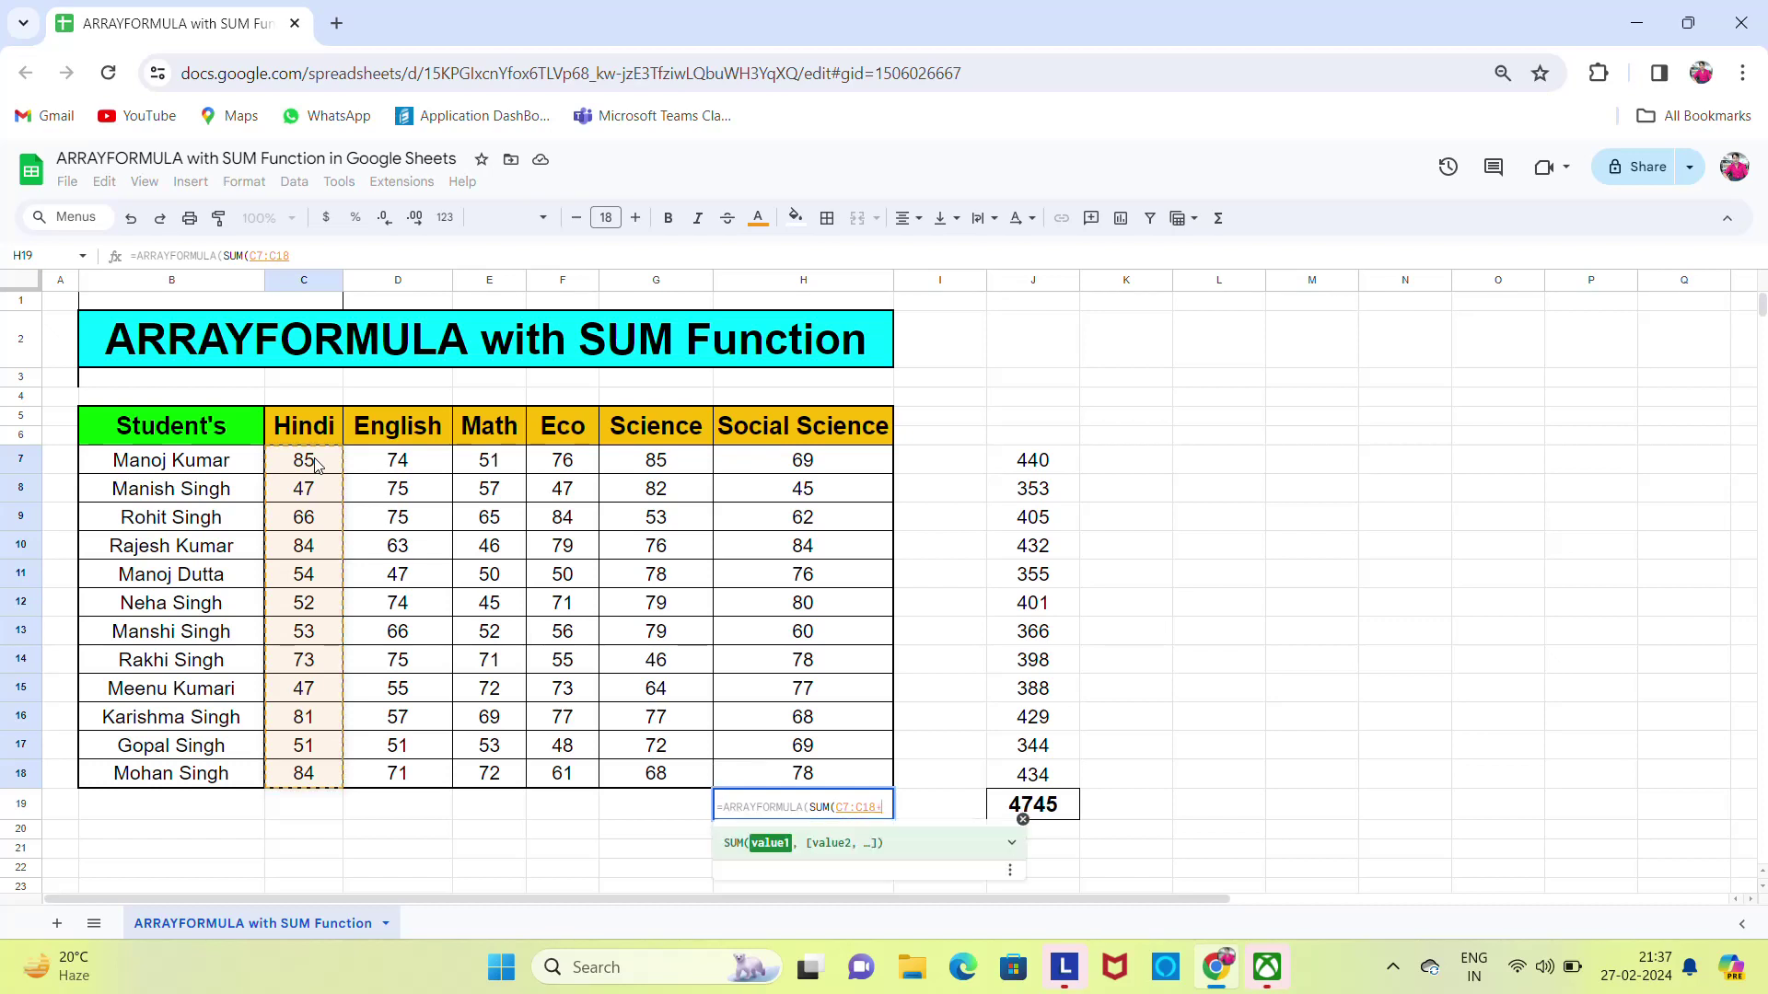
click(409, 471)
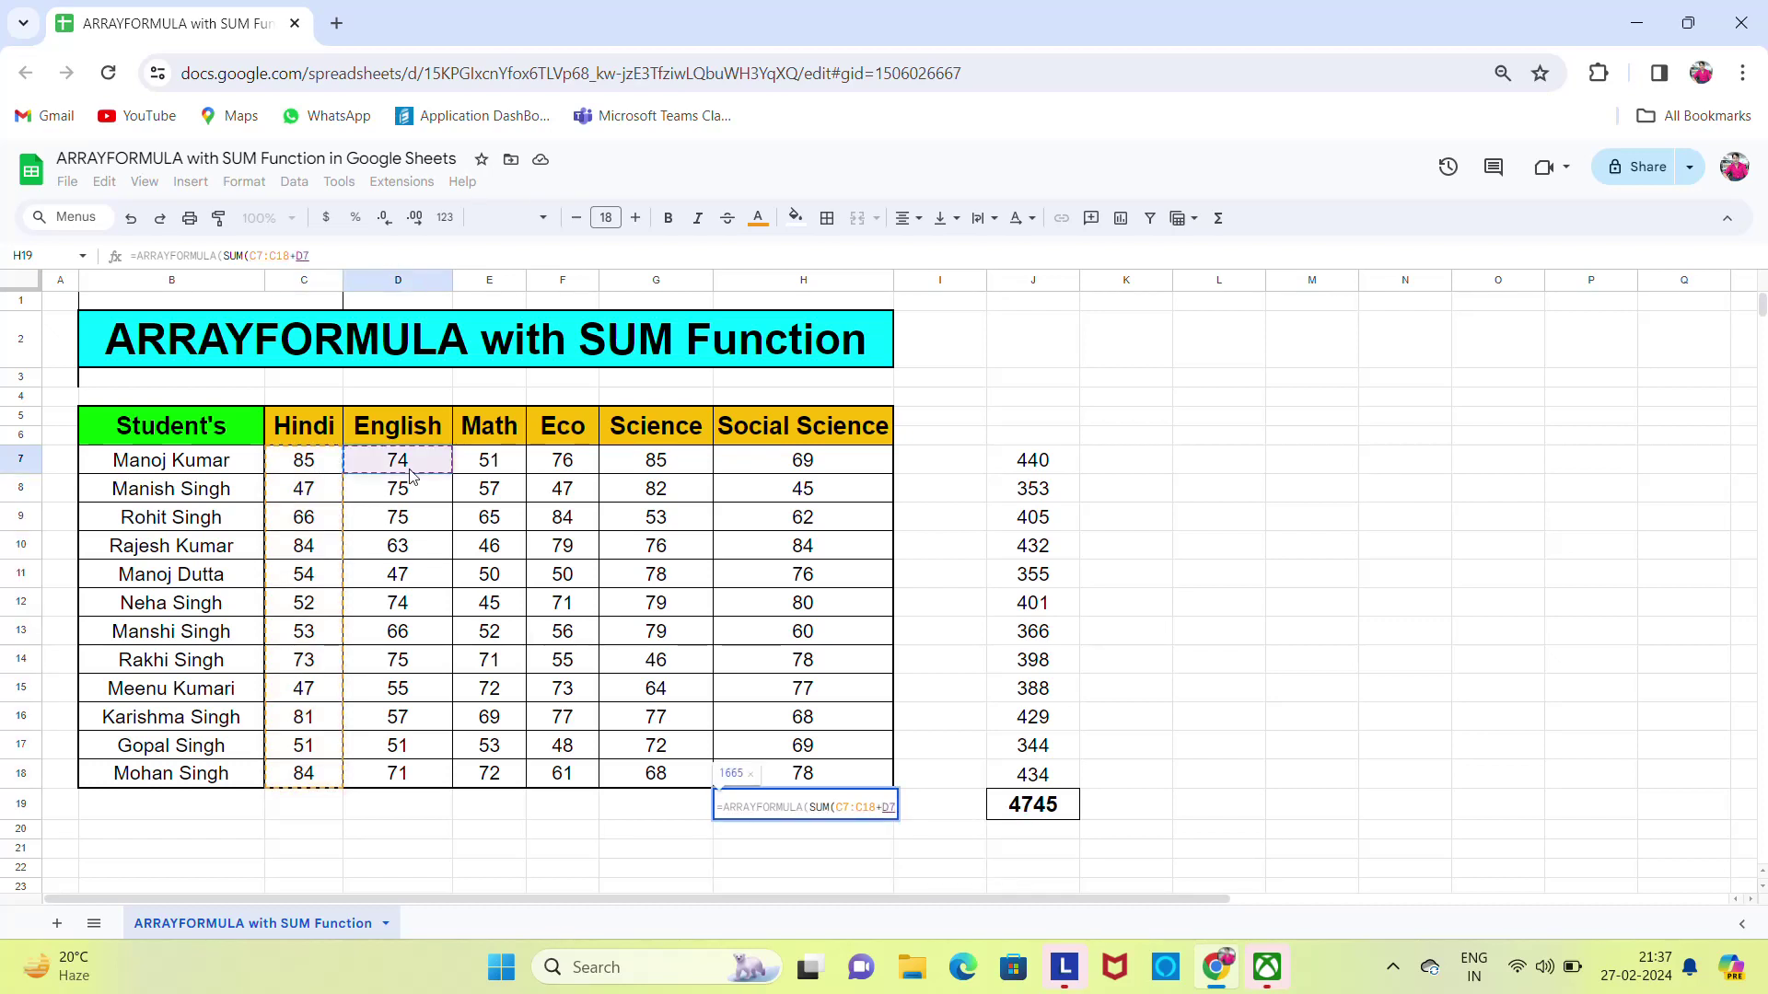
key(ctrl+shift+Down)
Add the Math, Eco, Science and Social Science ranges E7:E18 through H7:H18 to the sum.
text(:D18+)
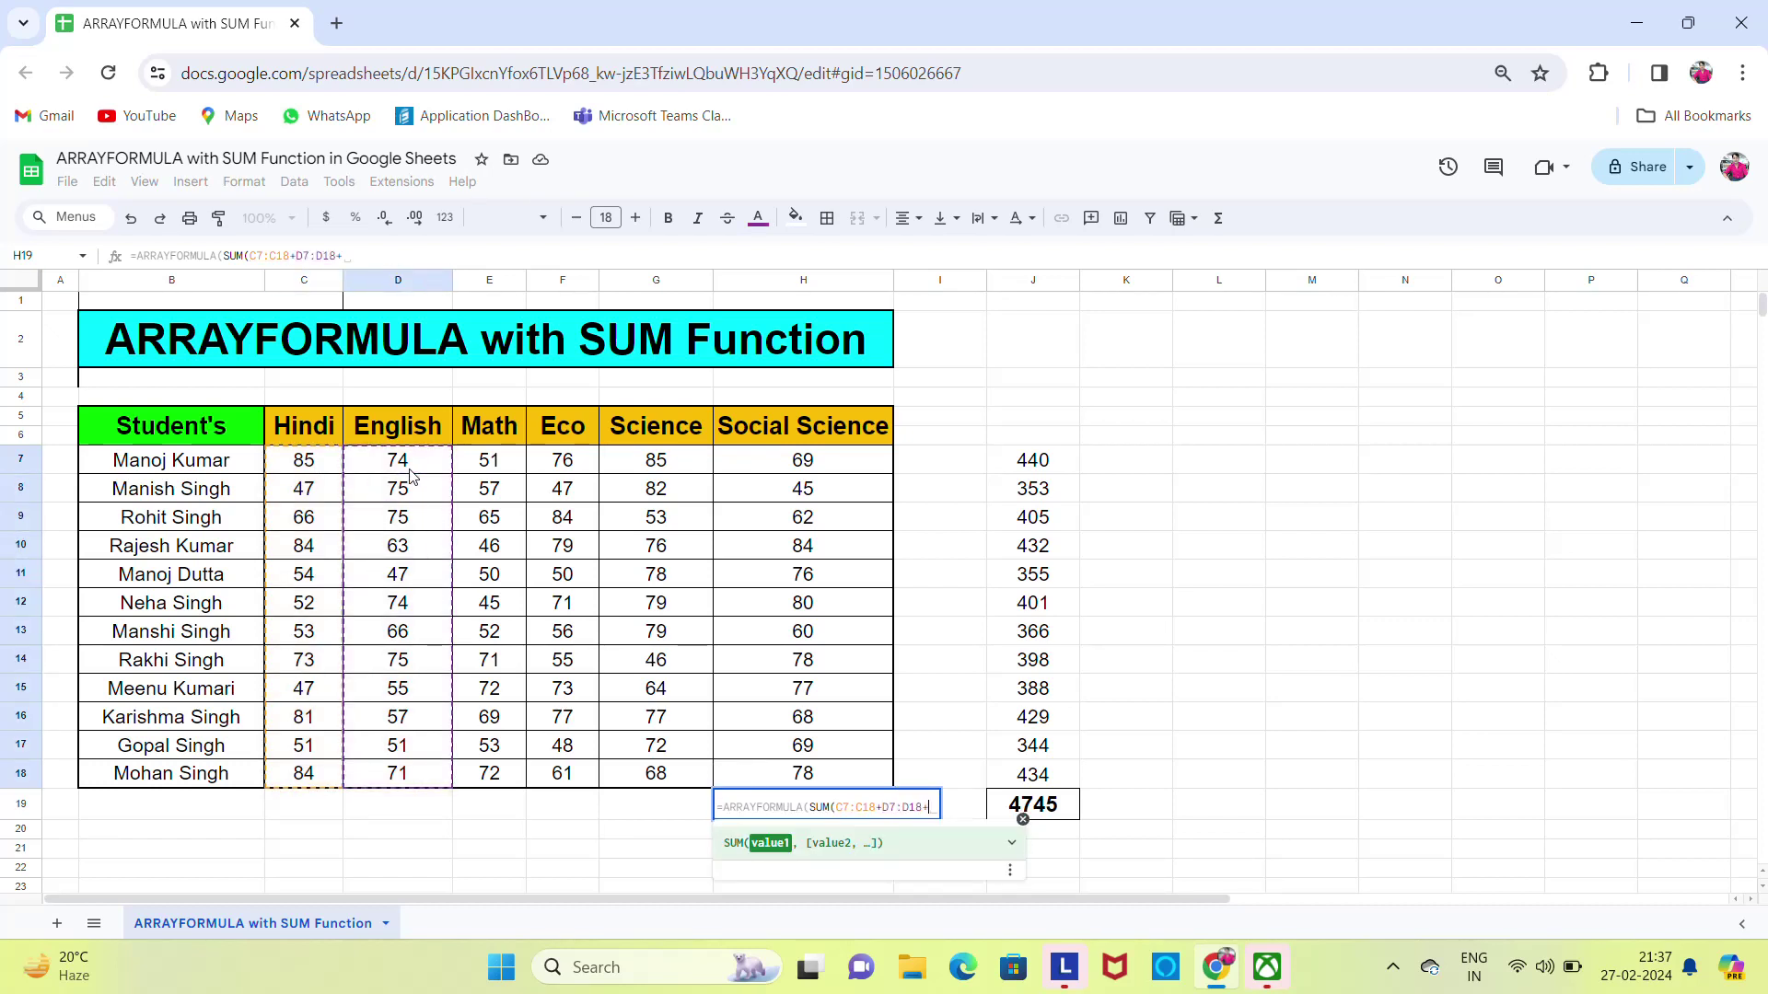
click(497, 465)
key(ctrl+shift+Down)
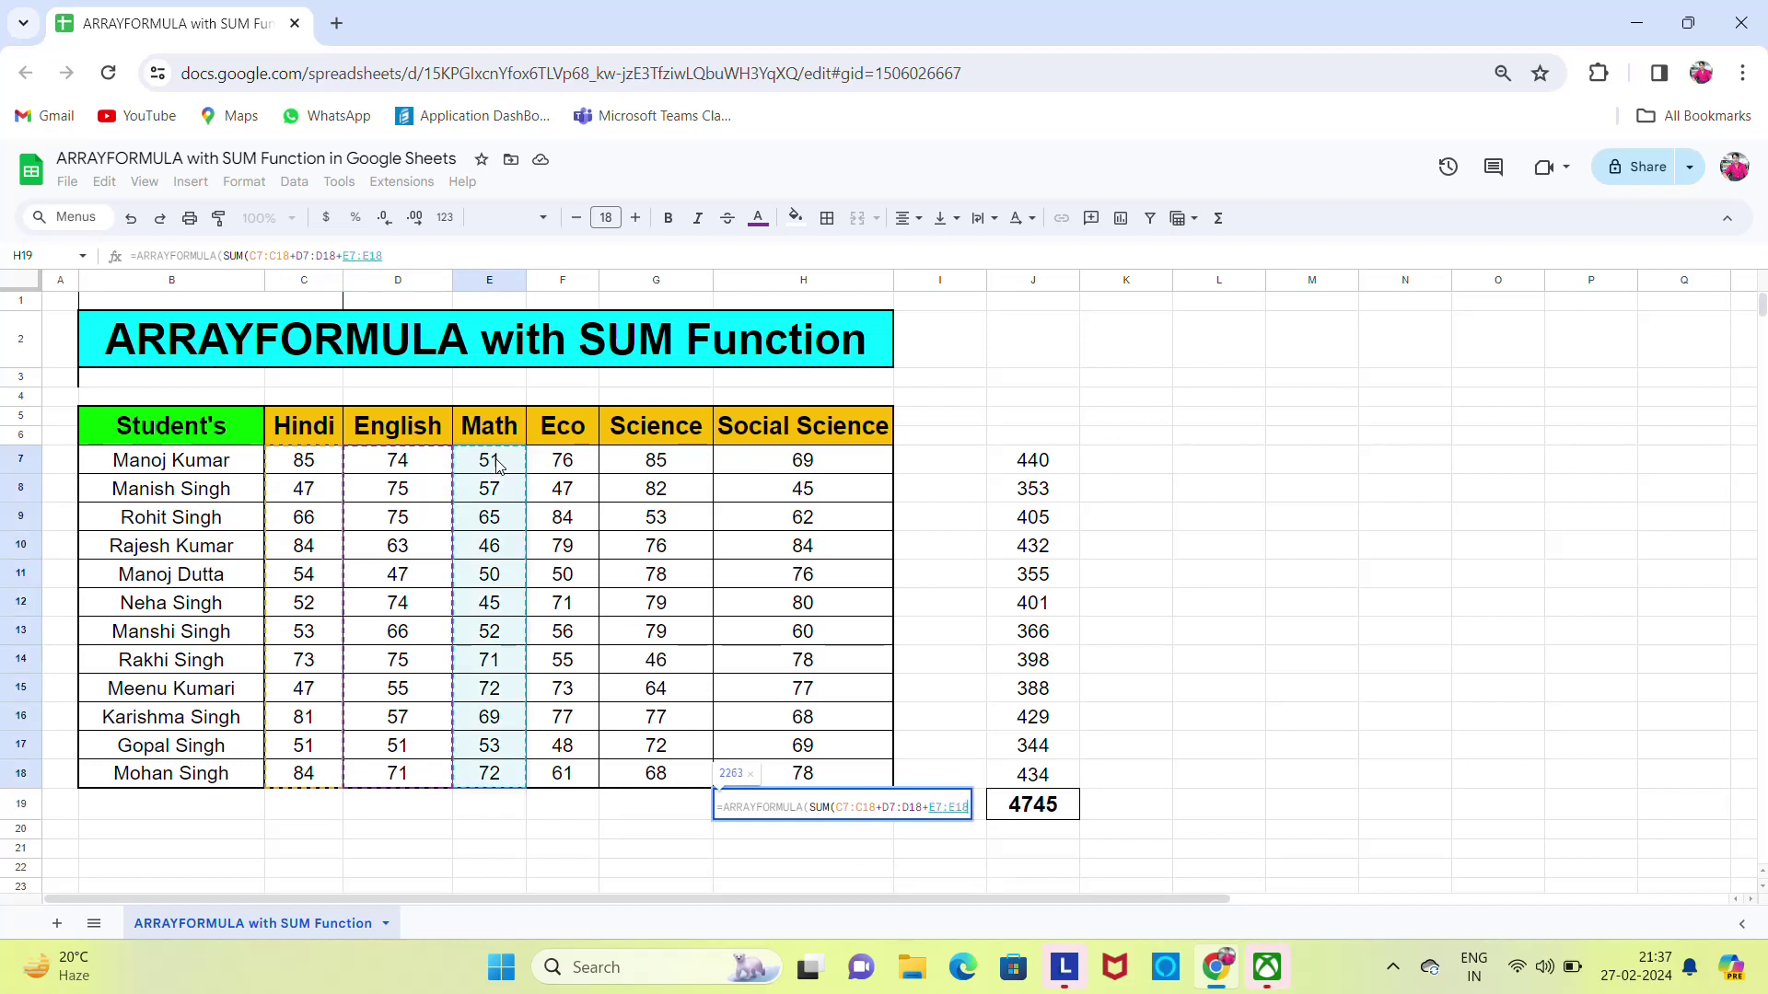
text(+)
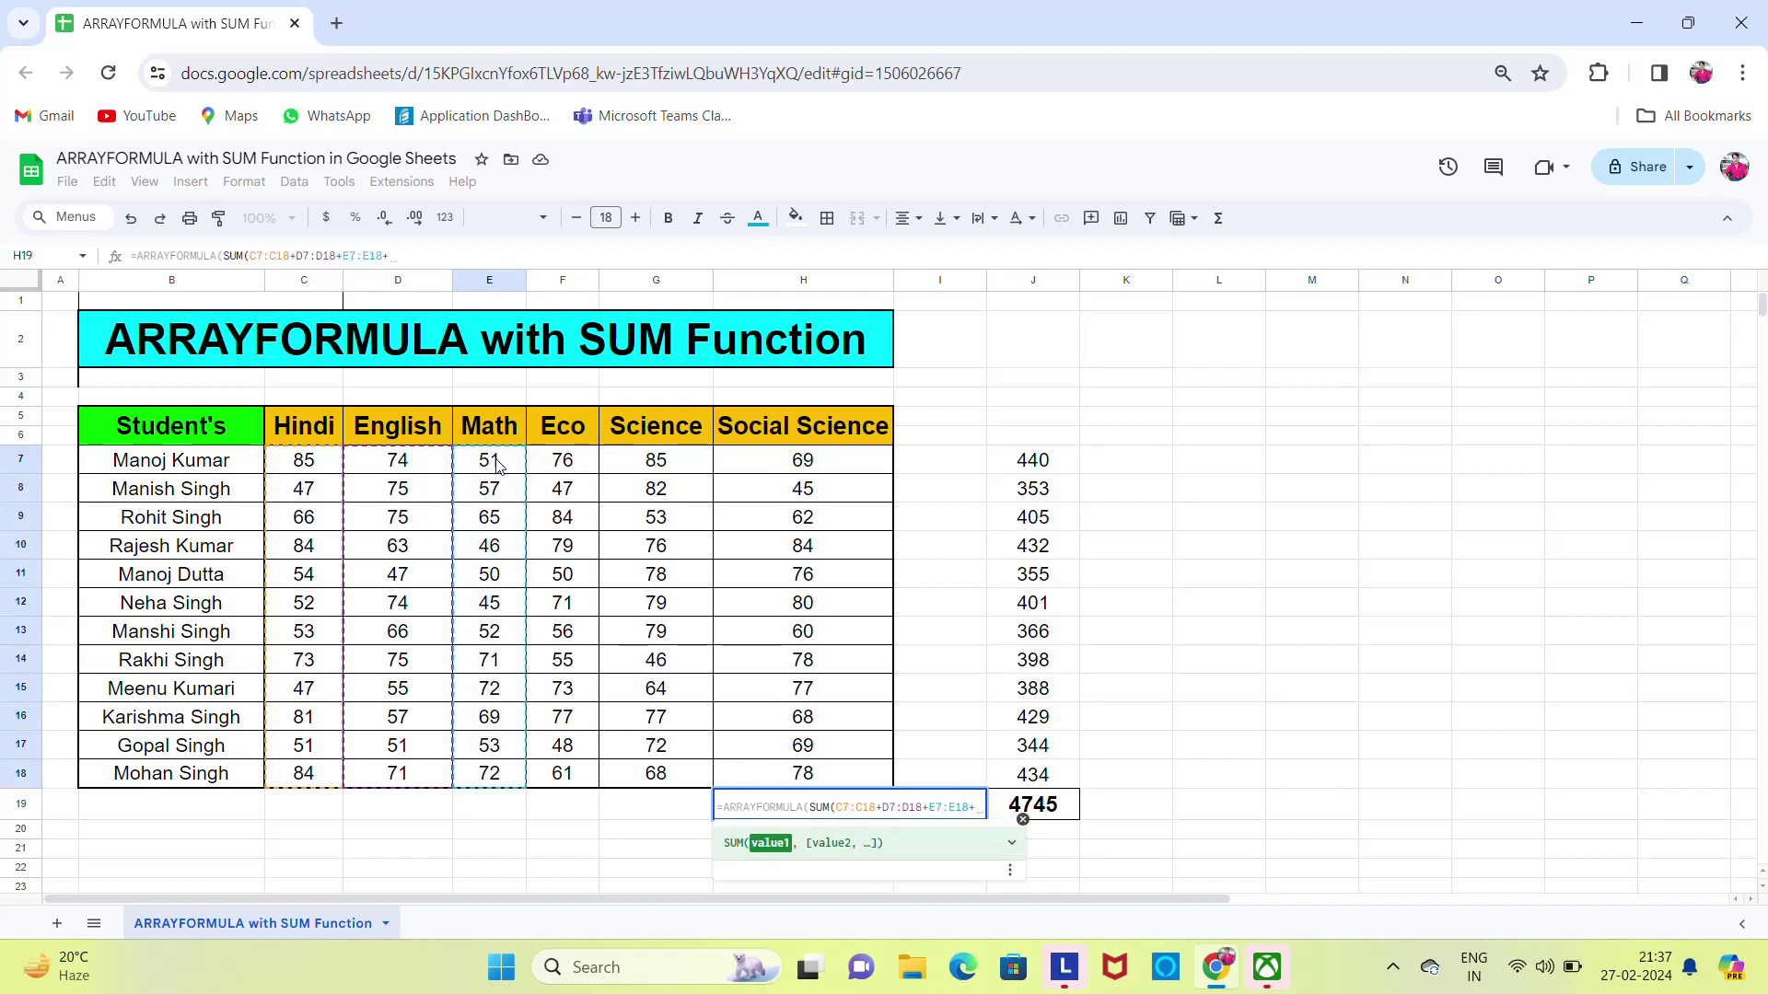
click(564, 465)
key(ctrl+shift+Down)
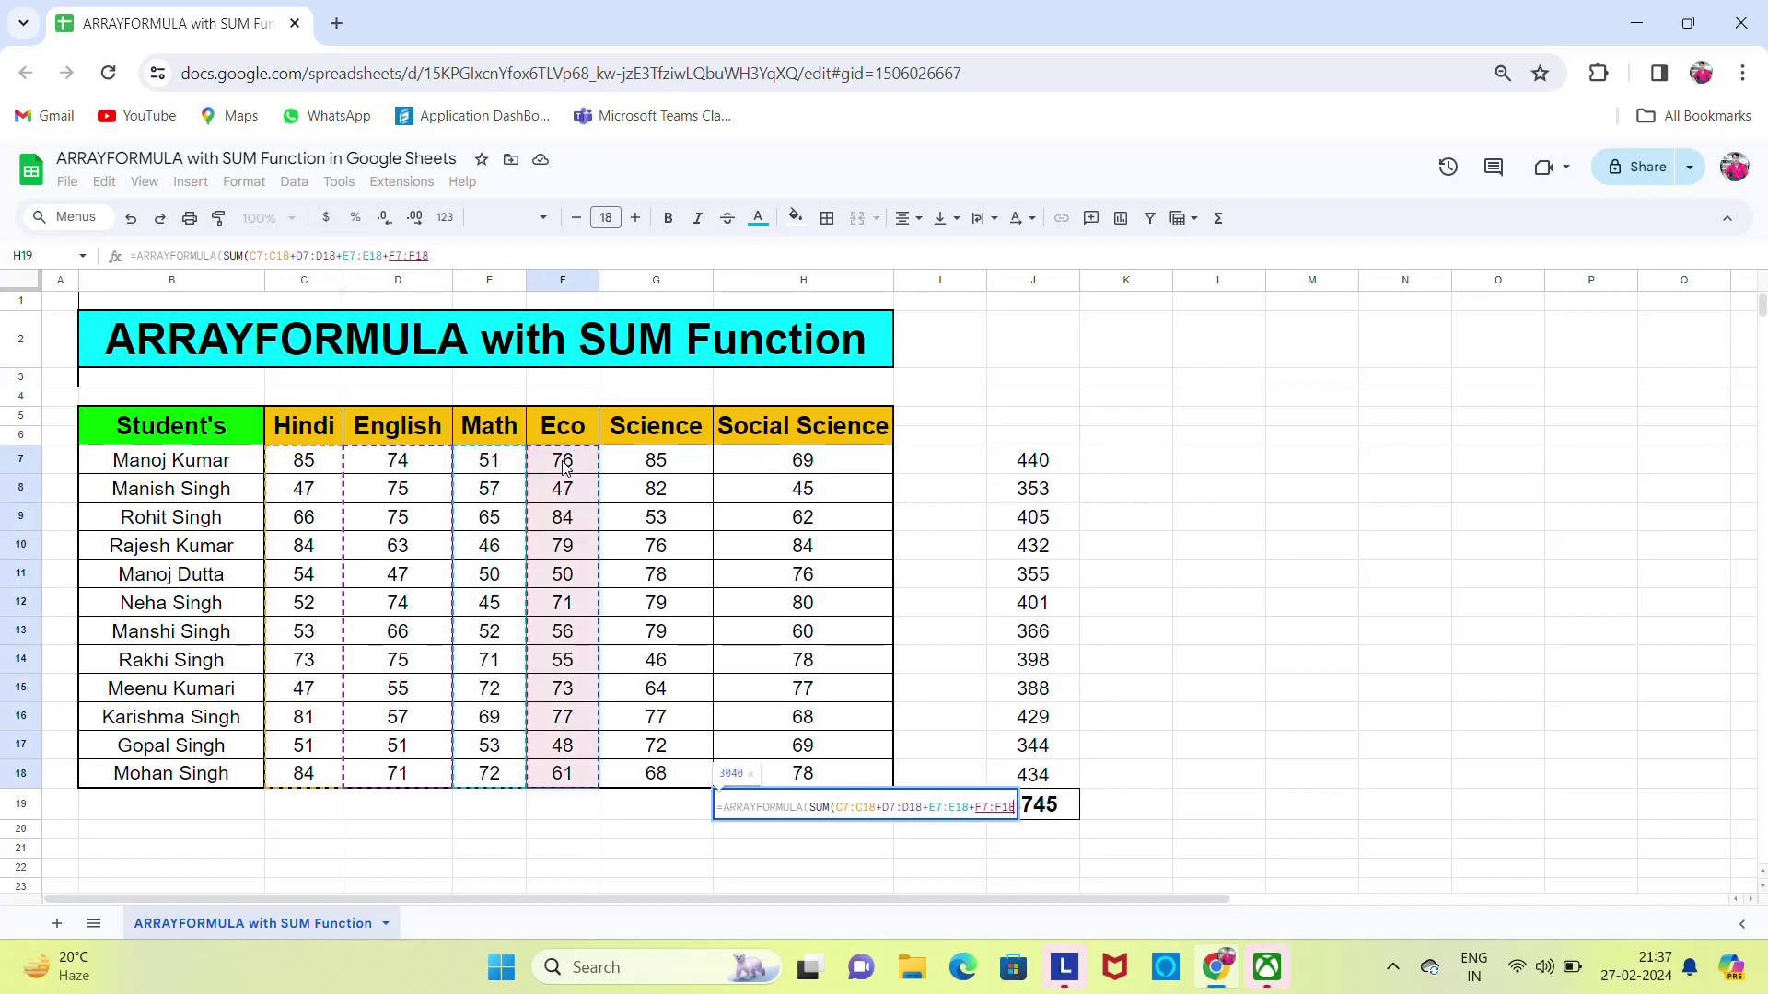
text(+)
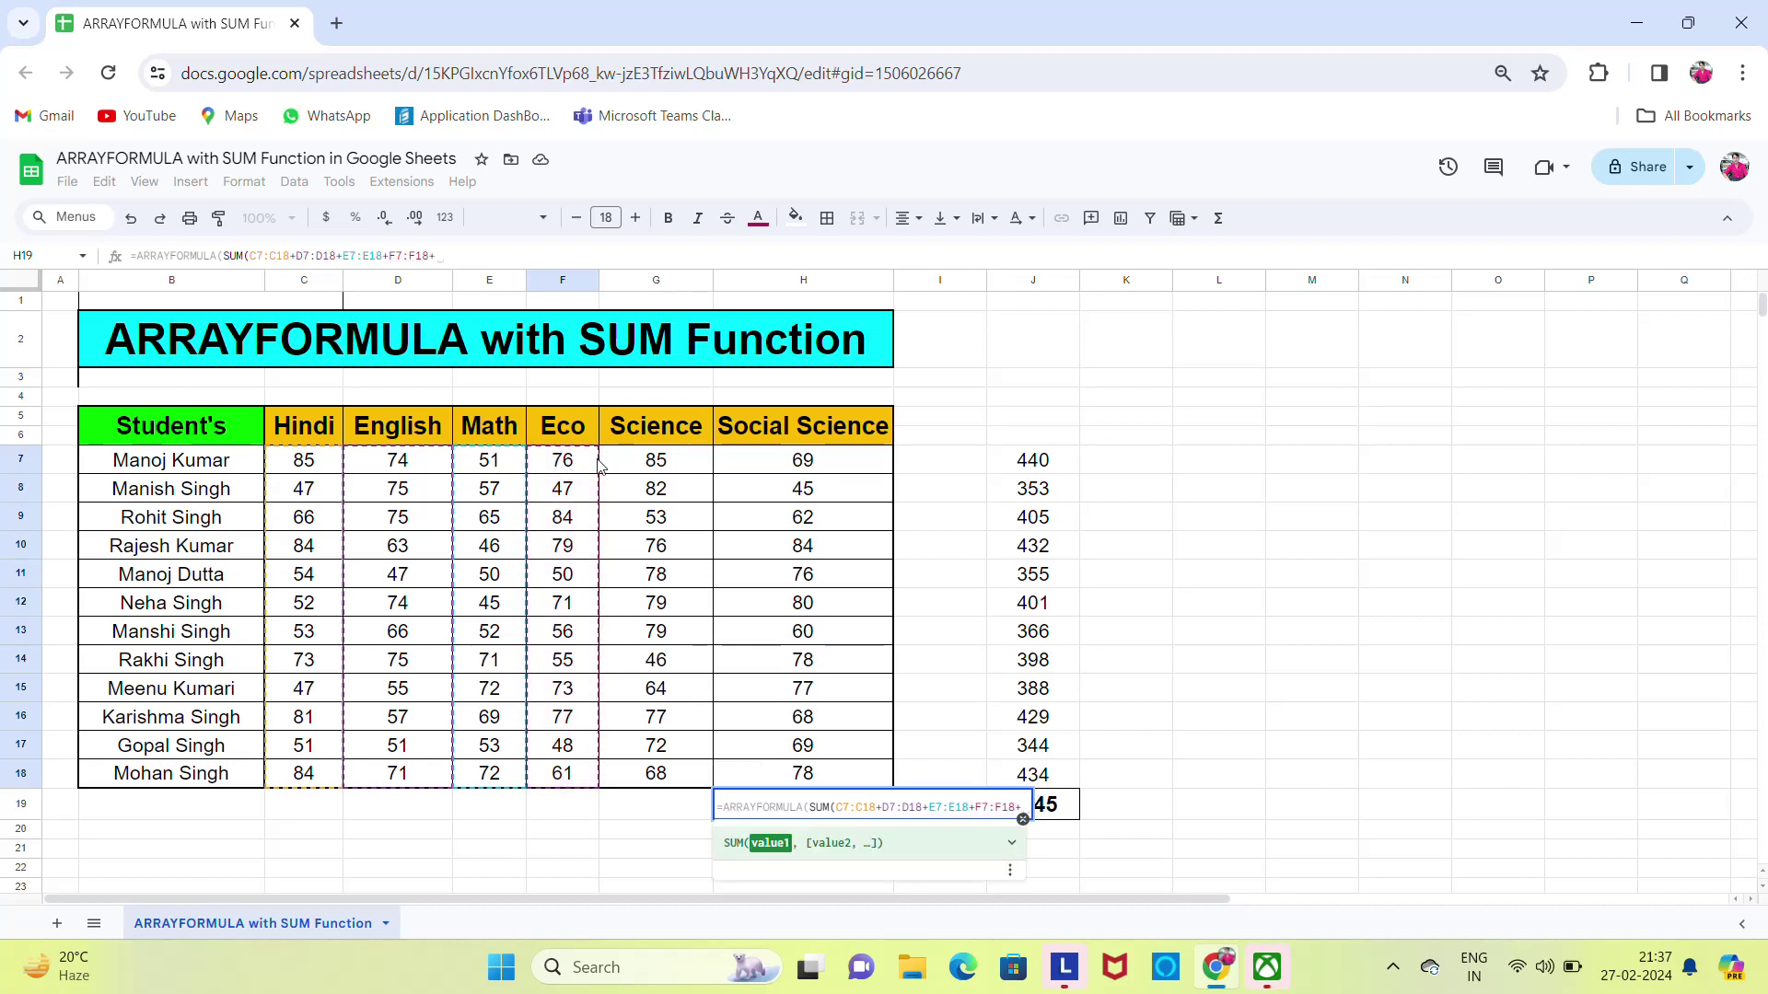
click(651, 465)
key(ctrl+shift+Down)
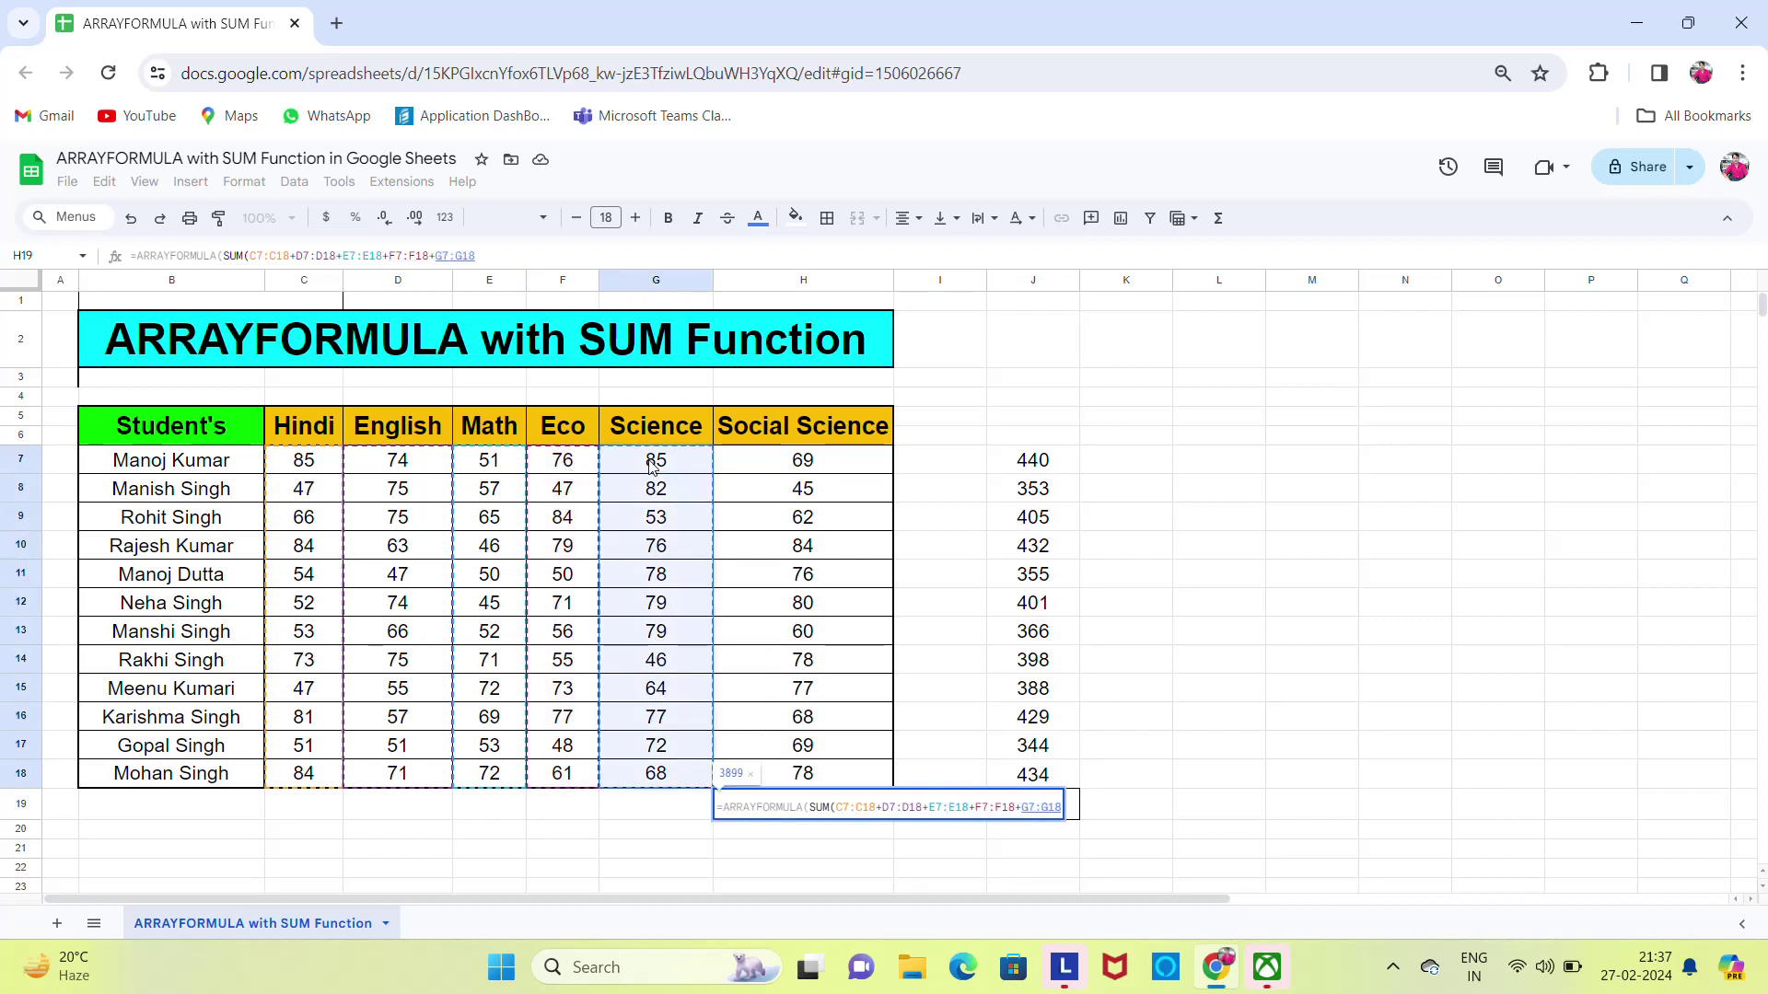
text(+)
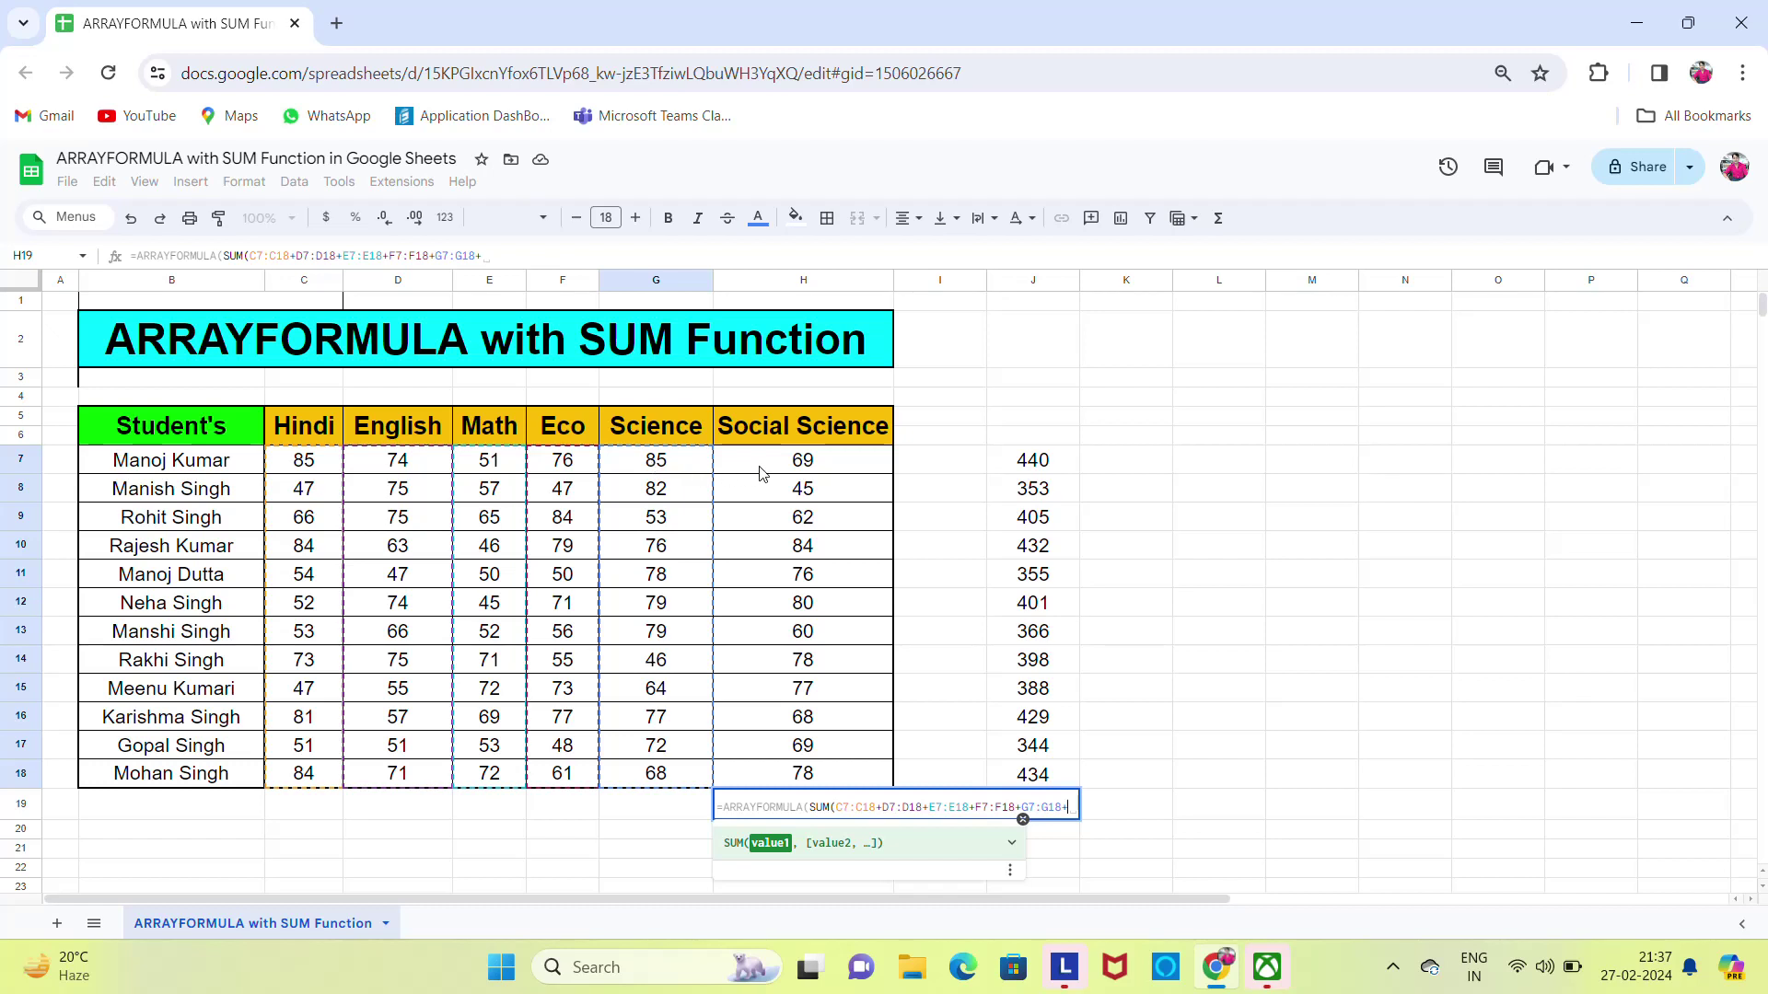
click(776, 467)
key(ctrl+shift+Down)
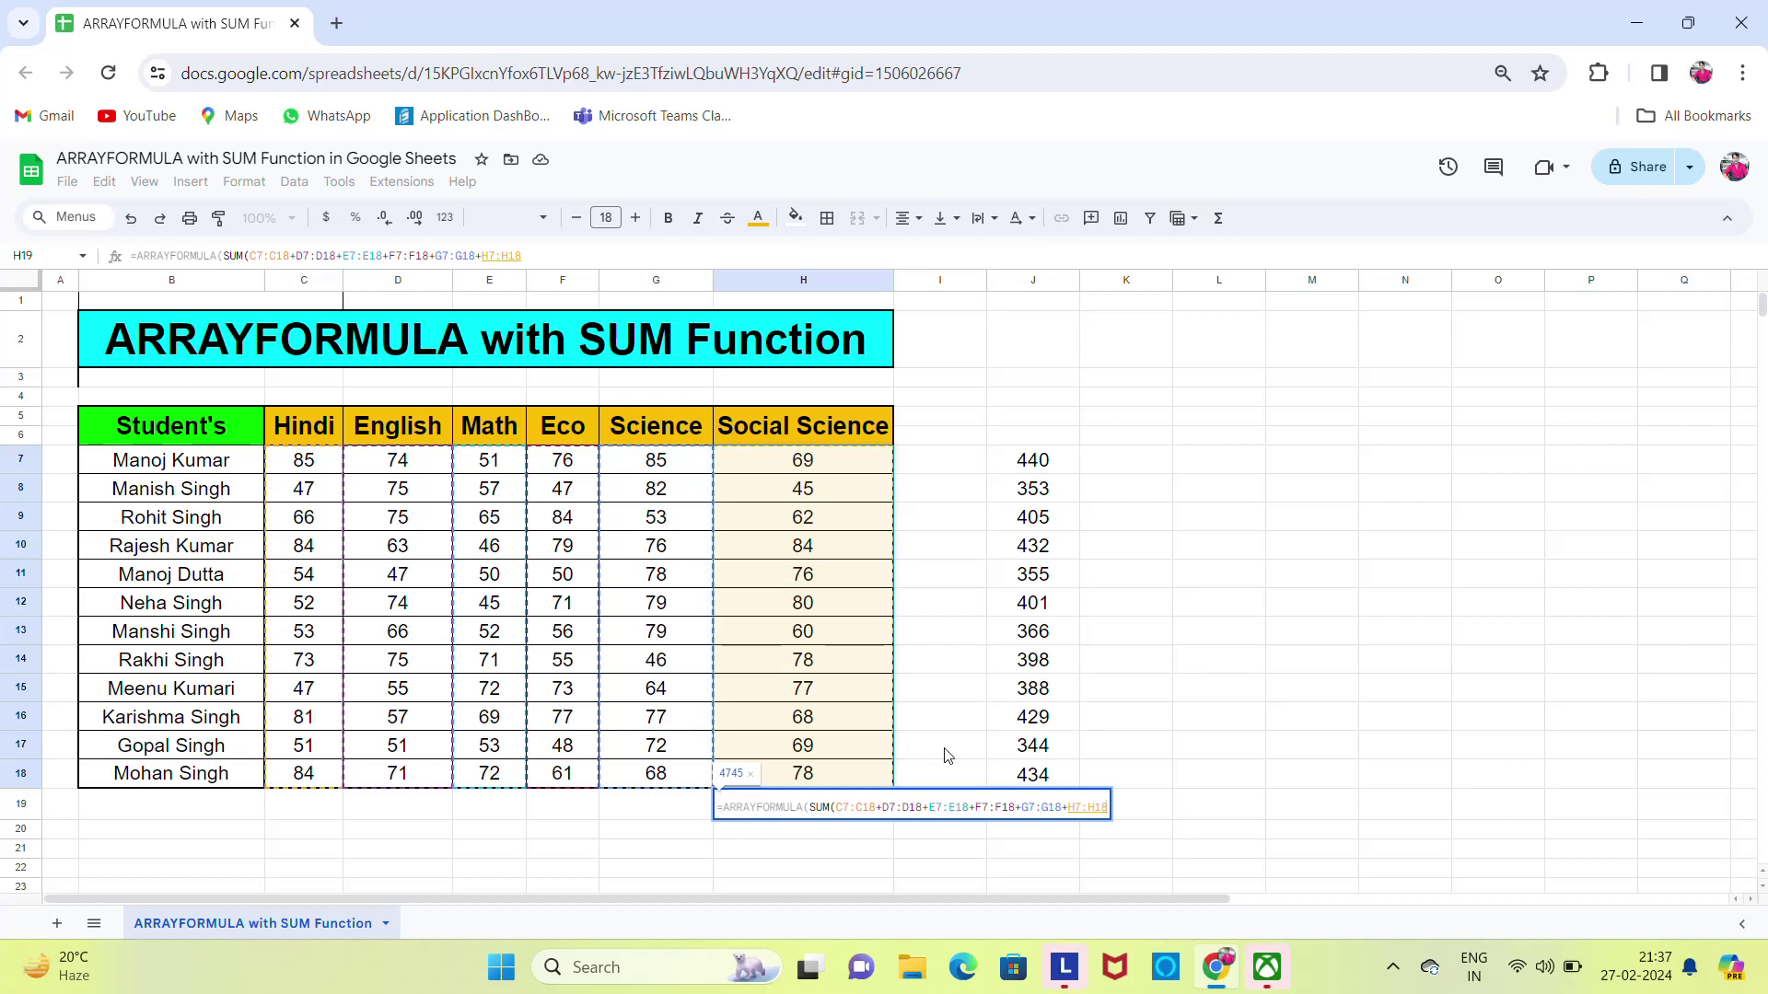
Commit H19's formula showing 4745, bold it, and compare it with the J7 and J19 formulas.
key(Return)
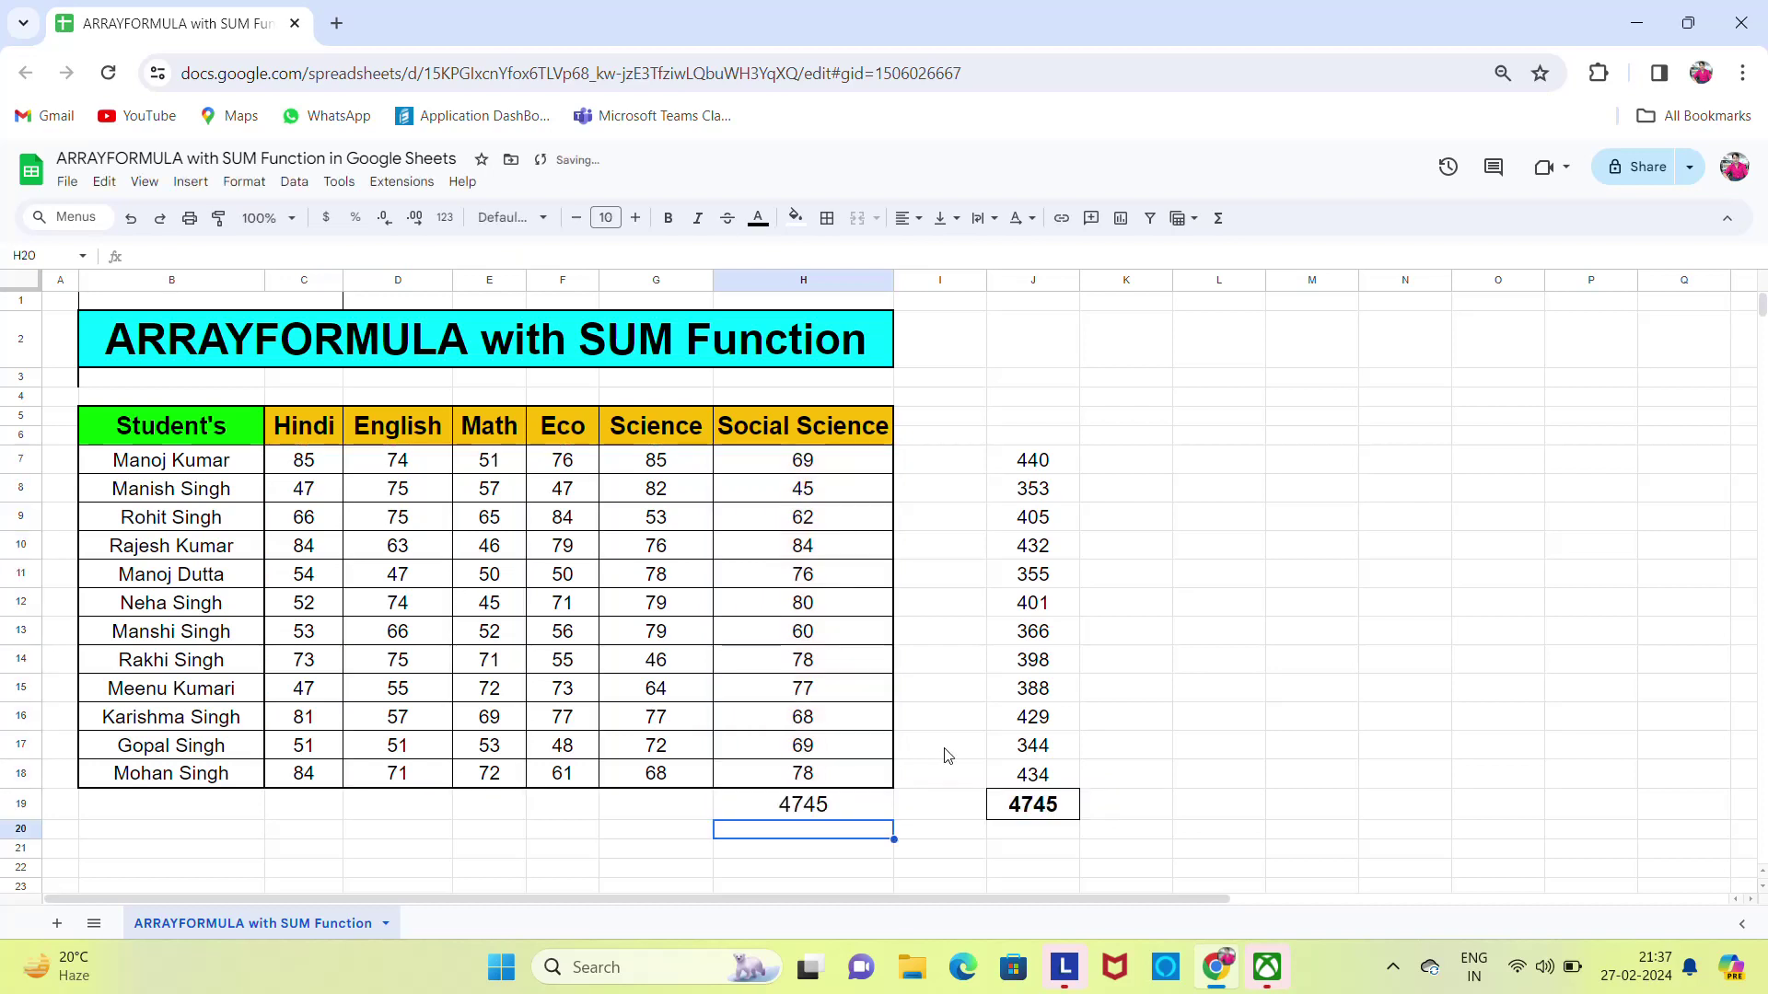
key(Up)
key(ctrl+b)
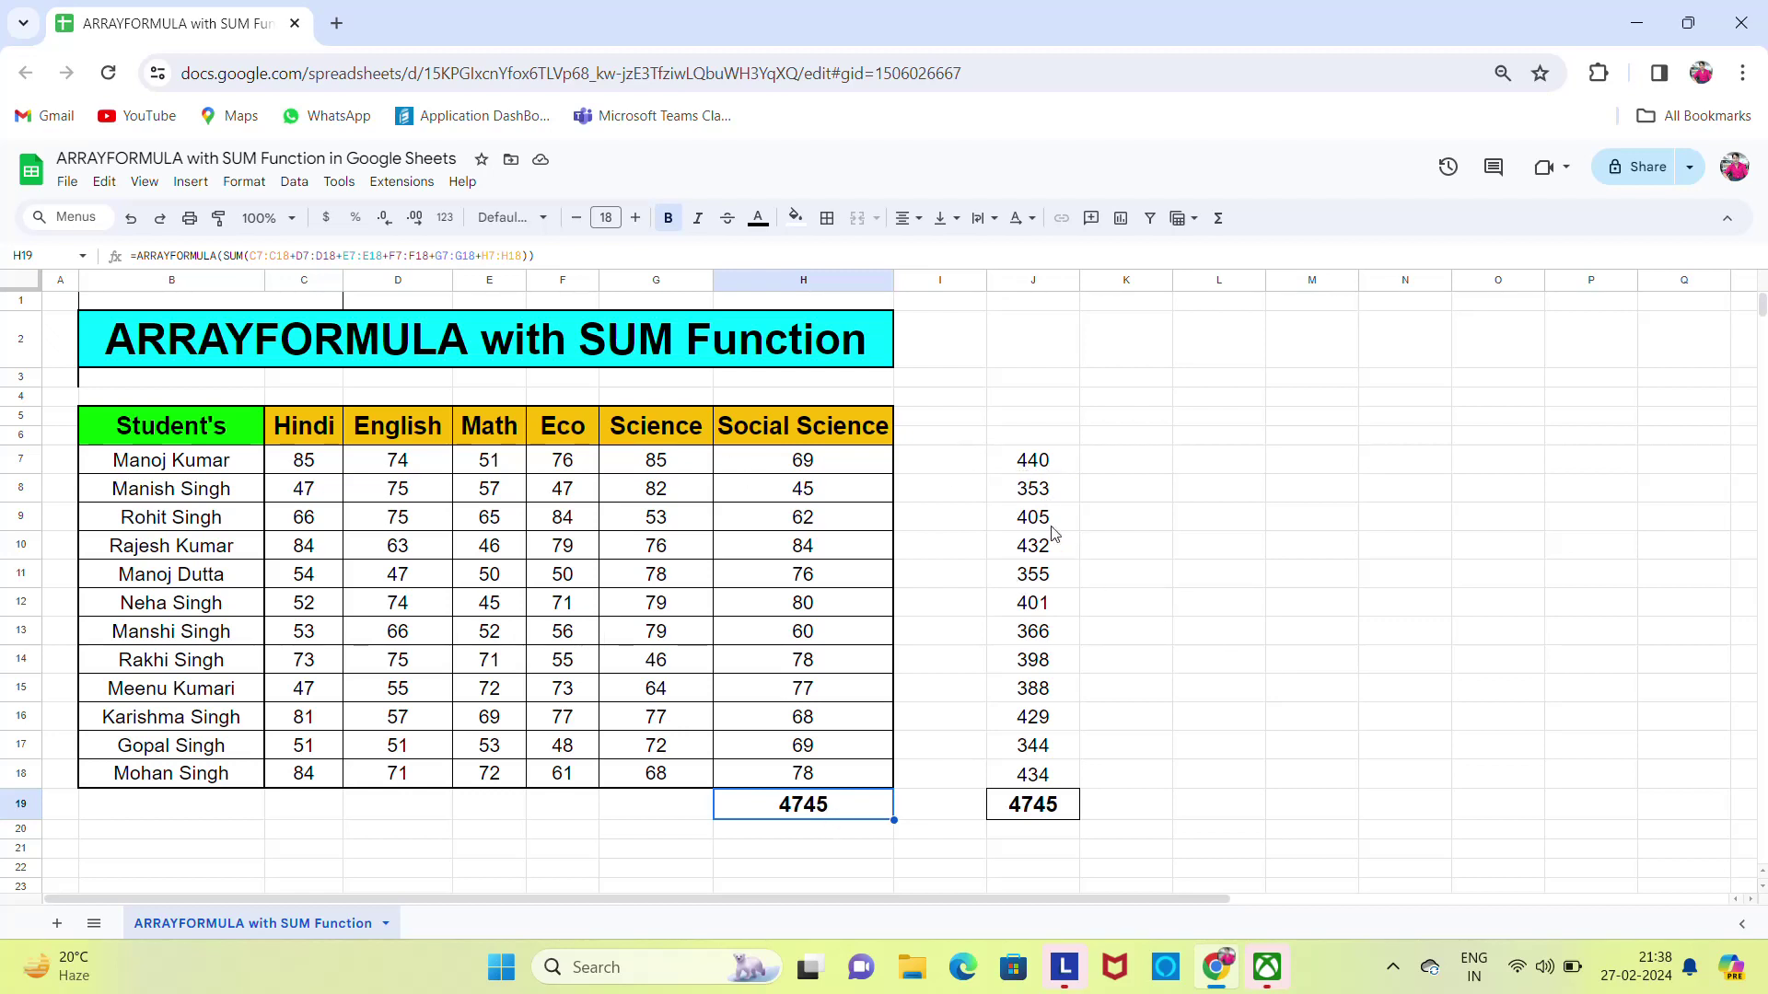
click(1032, 465)
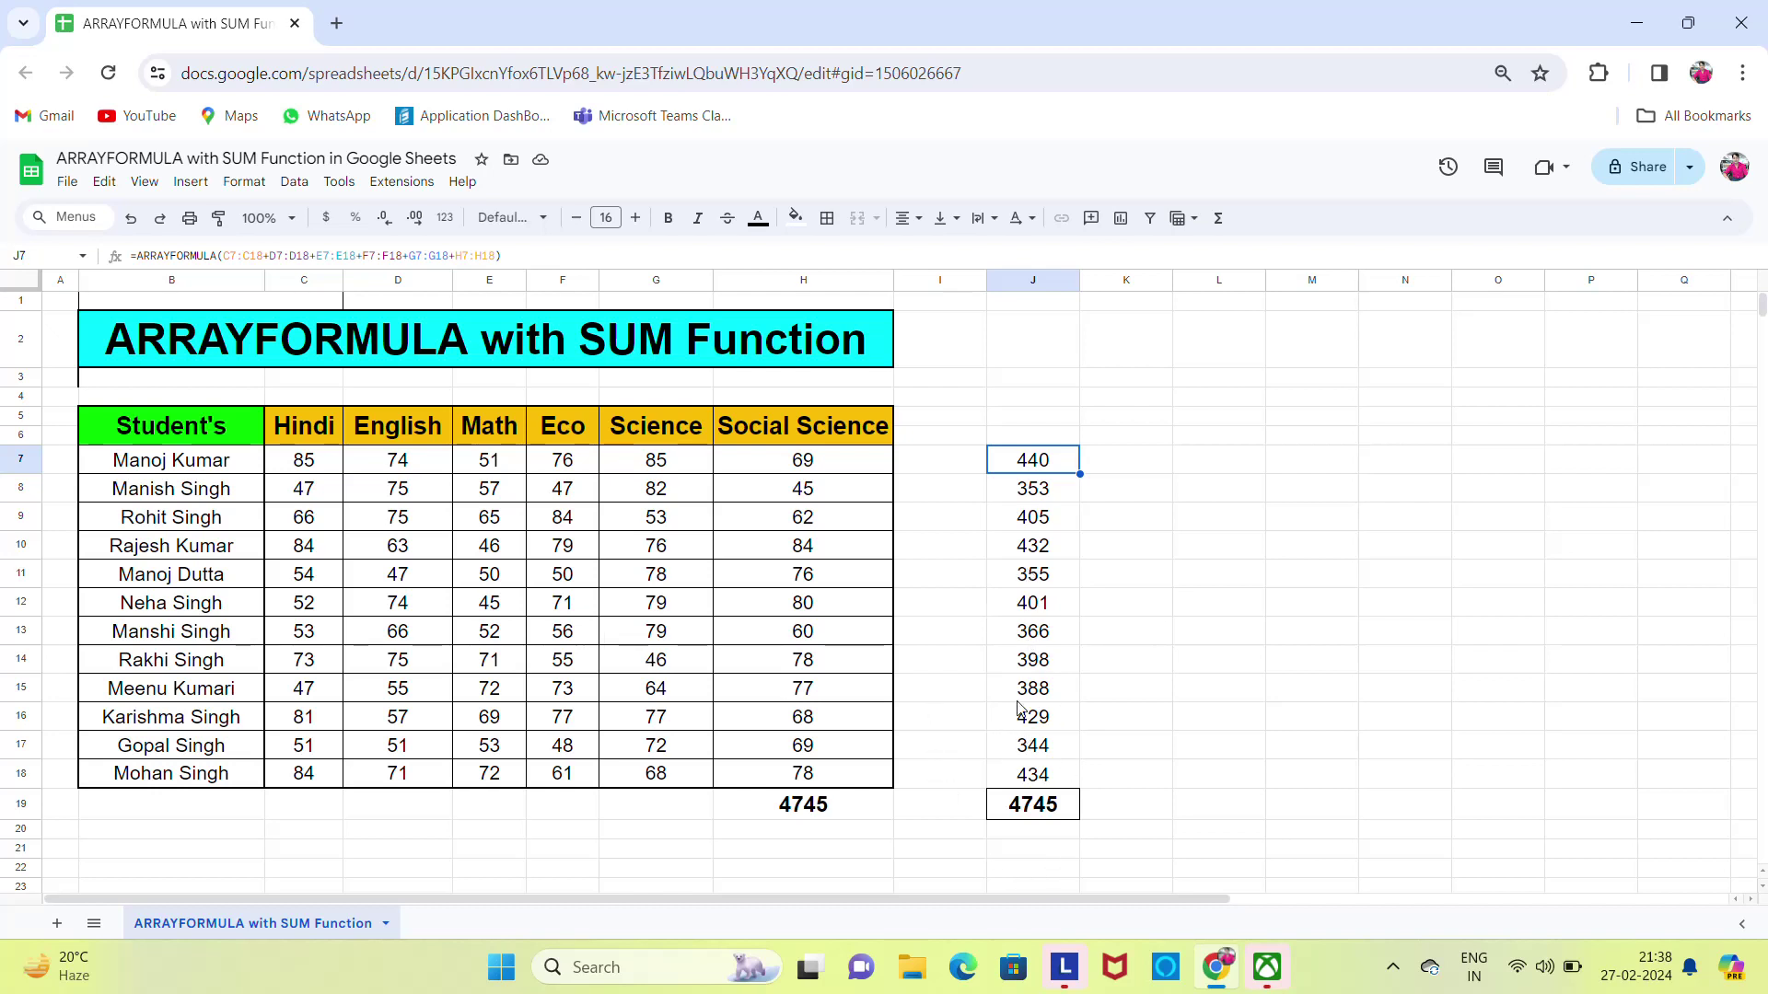
click(1028, 807)
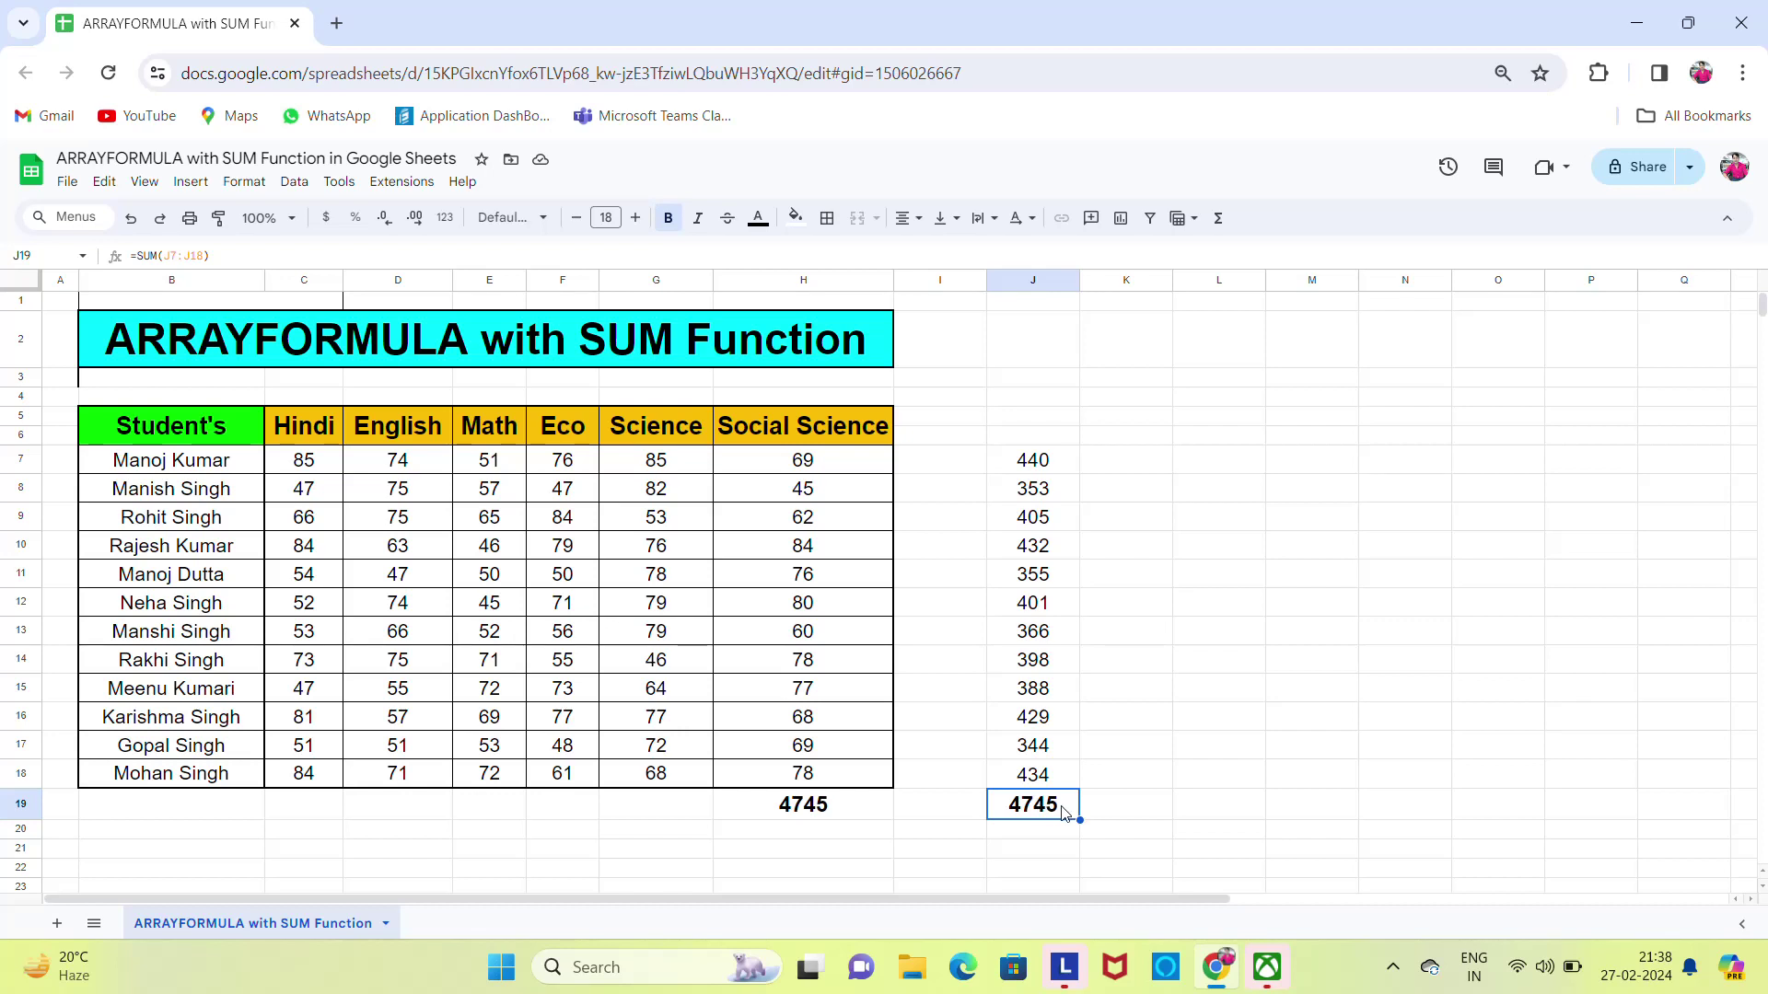
click(806, 824)
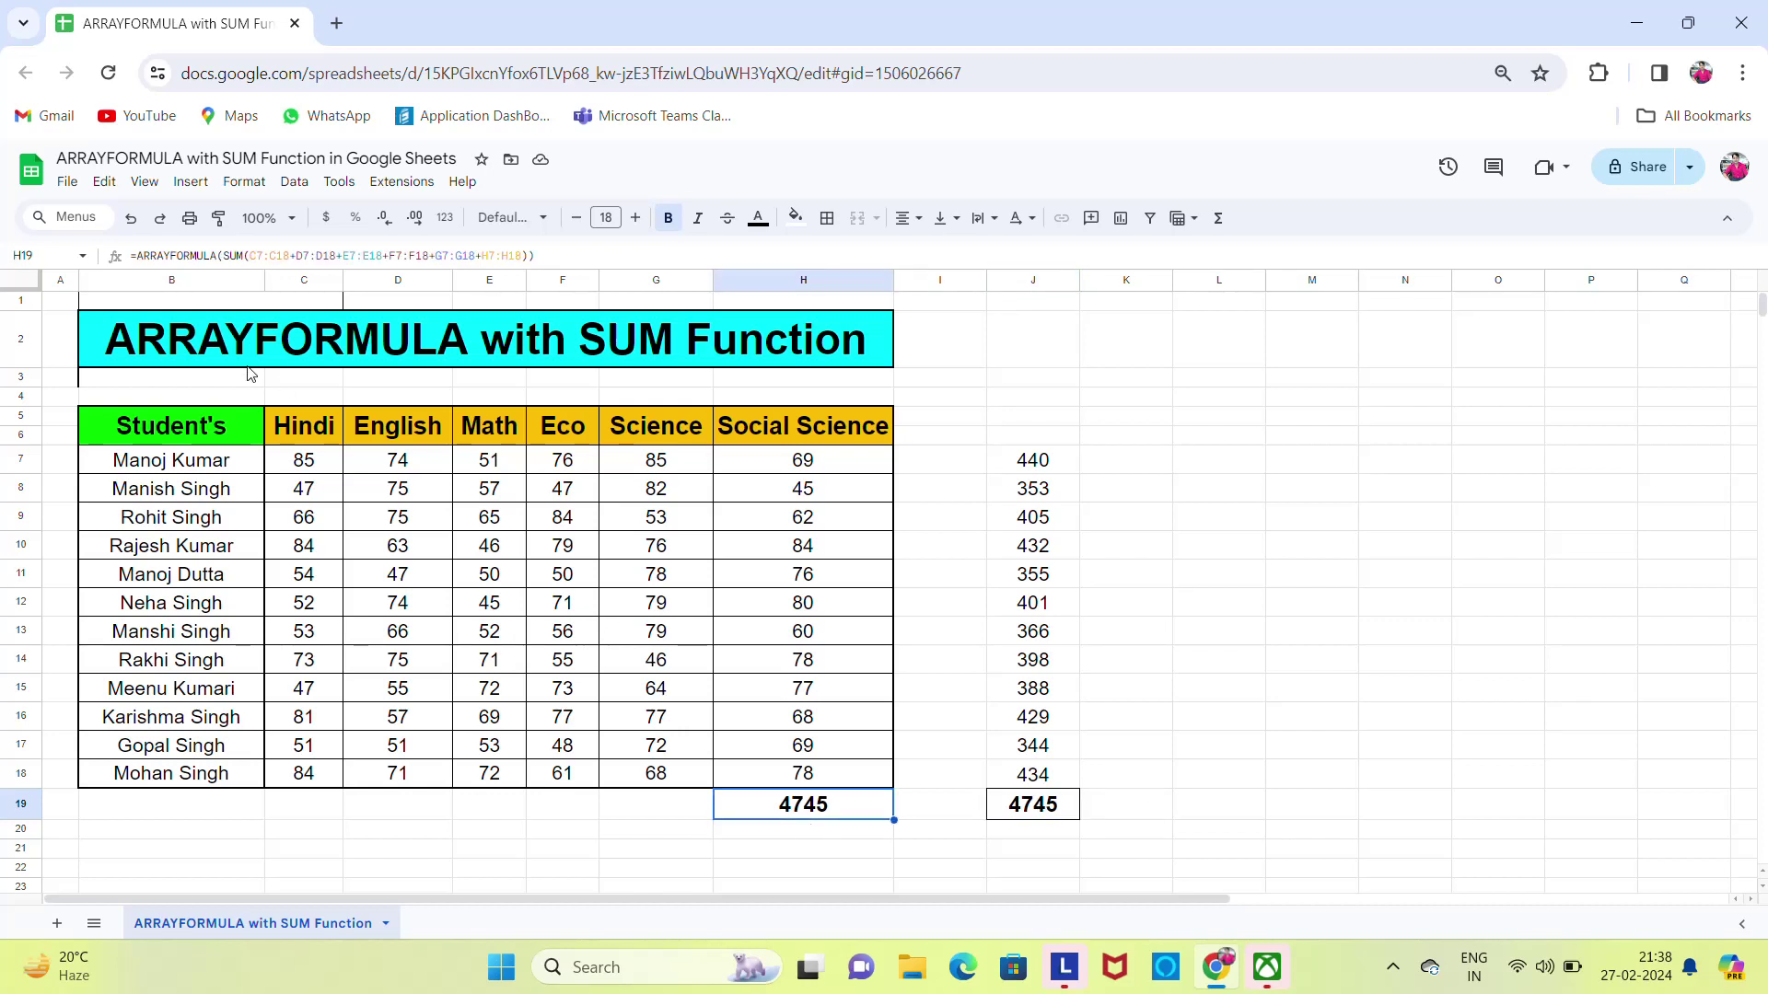
click(214, 352)
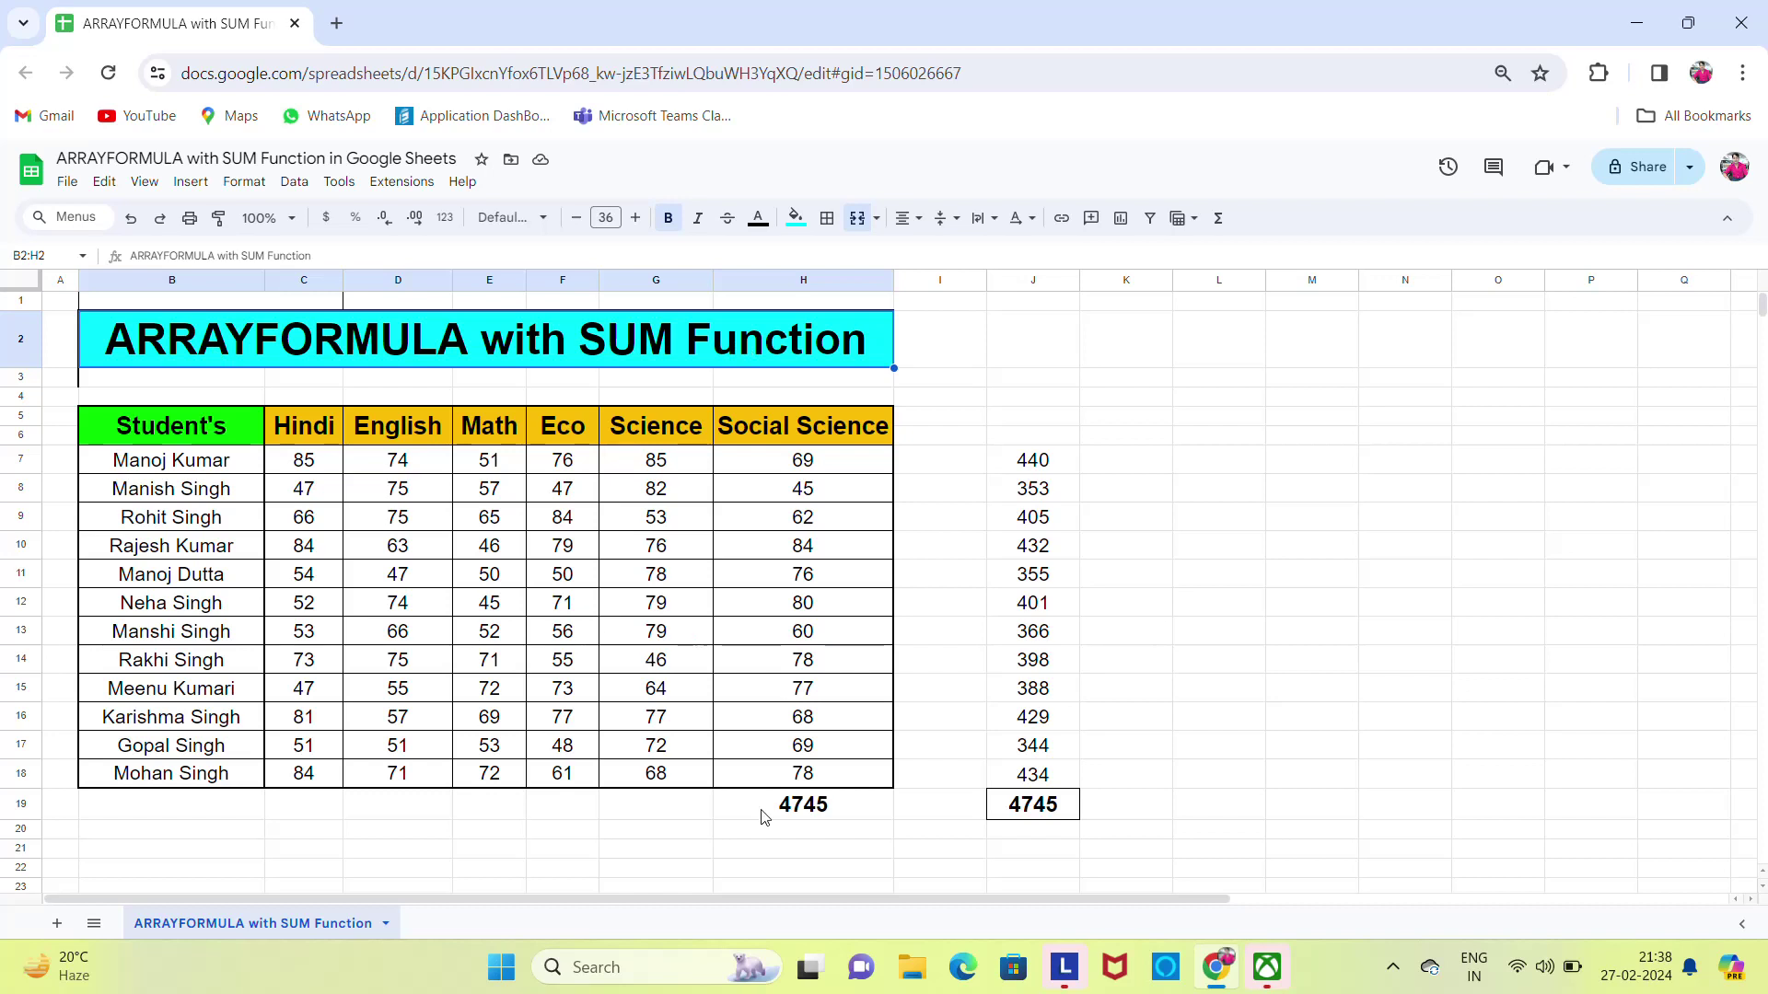
click(830, 816)
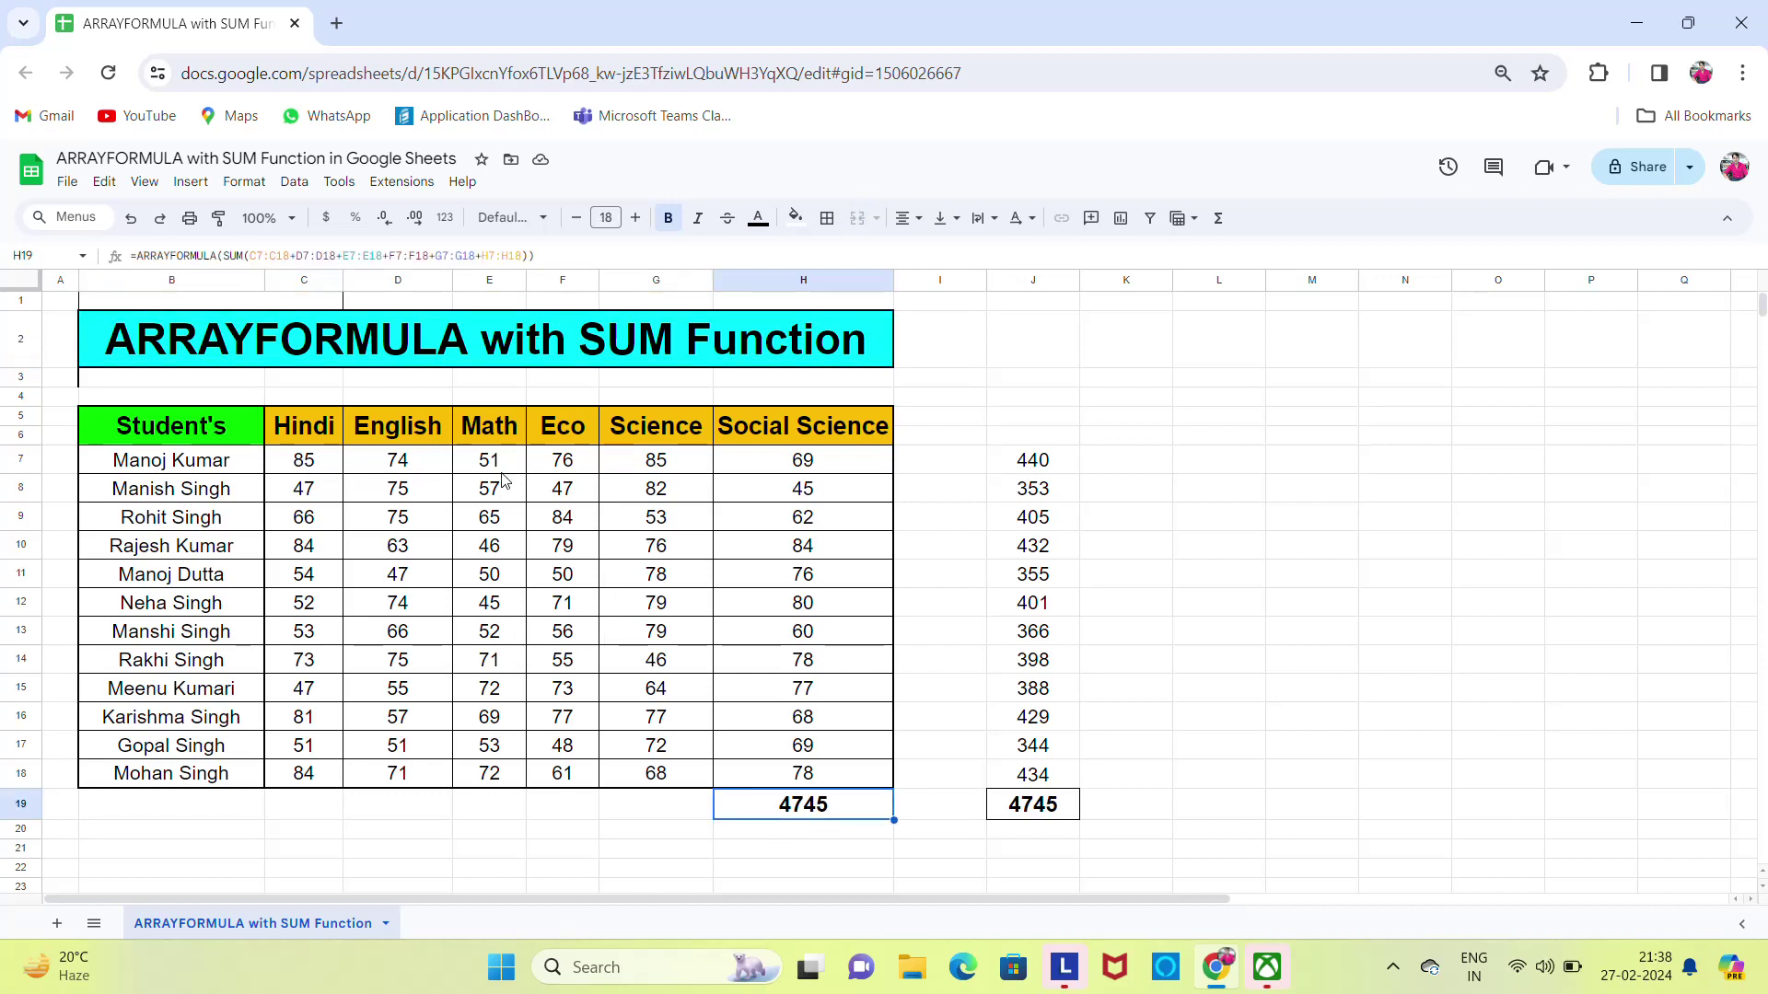
click(1047, 472)
key(Left)
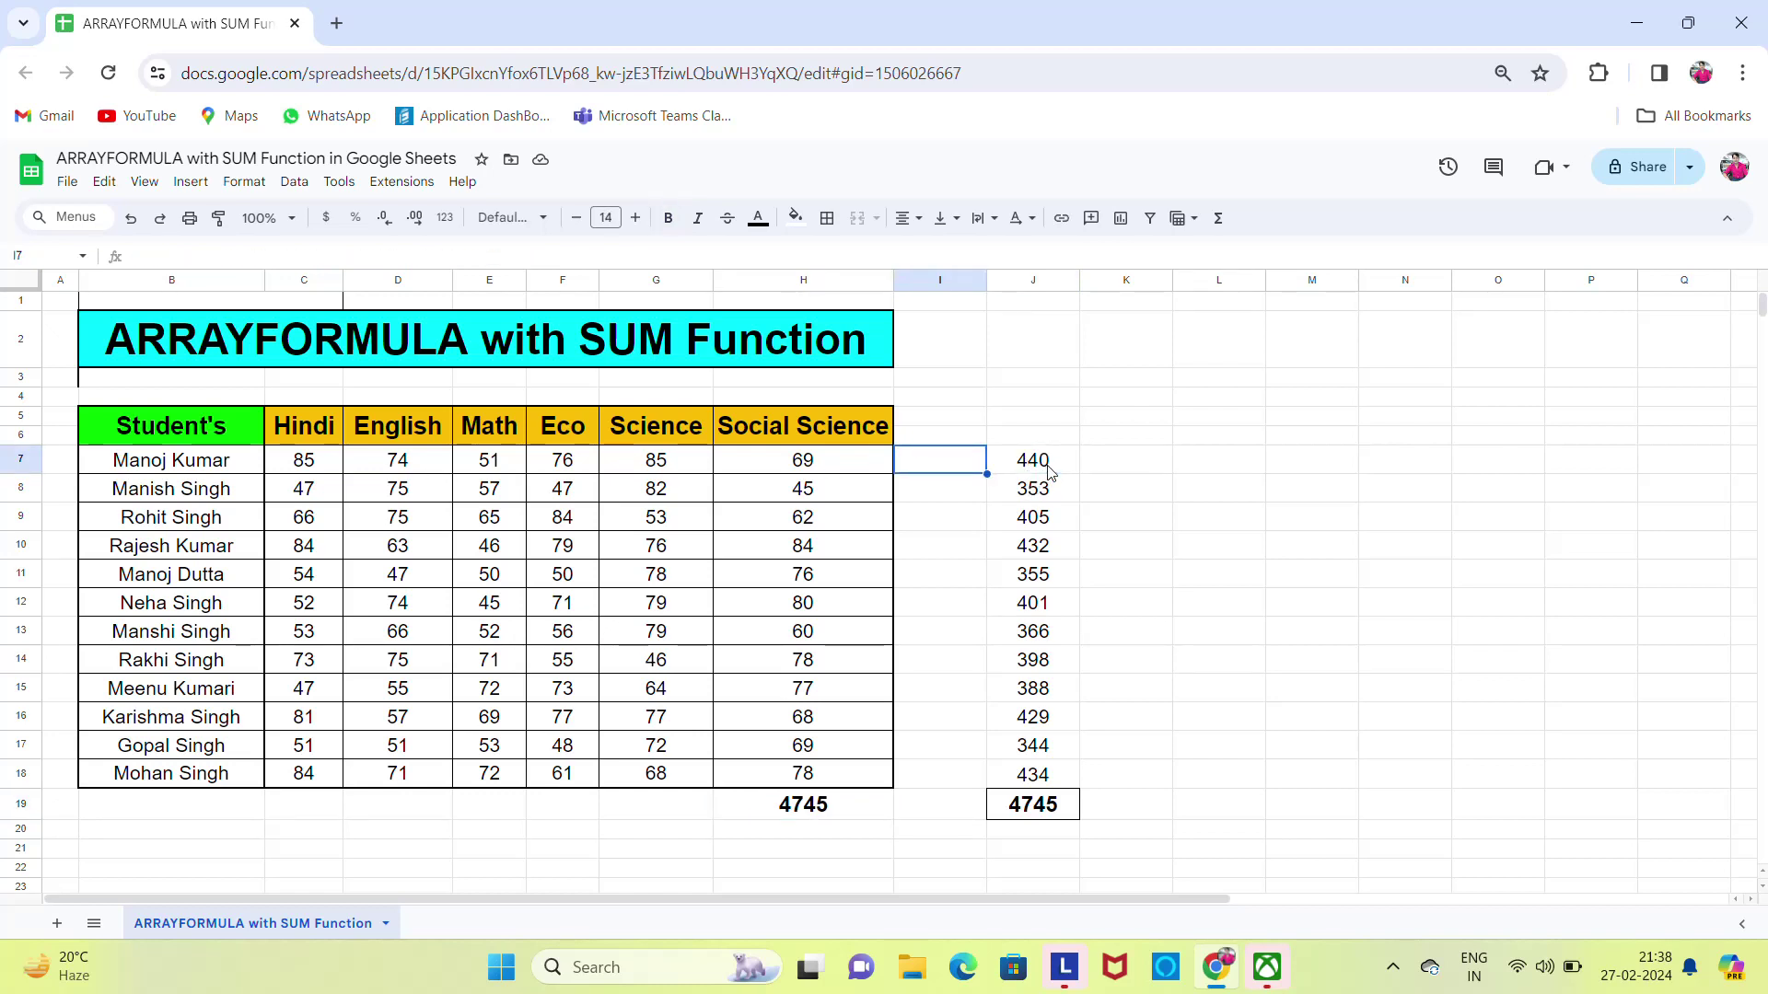
key(Right)
key(Down)
key(Down)
key(Down)
key(Down)
key(Down)
key(Down)
key(Down)
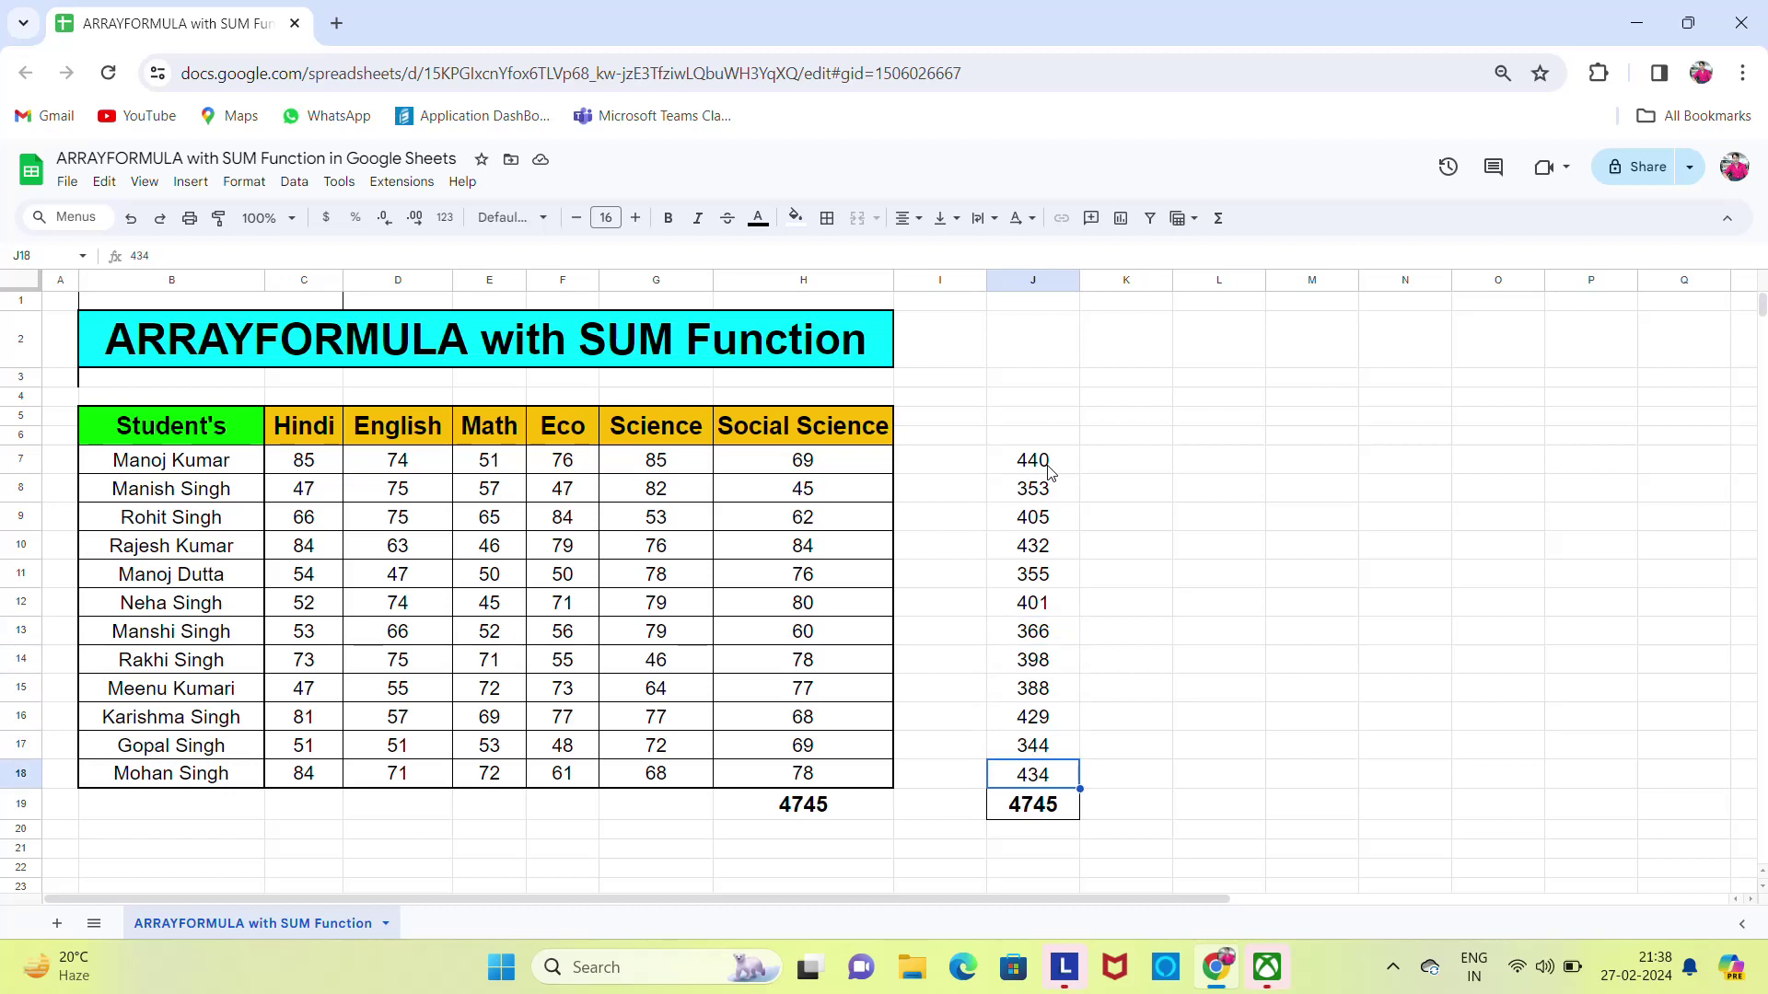
key(Down)
key(Left)
key(Left)
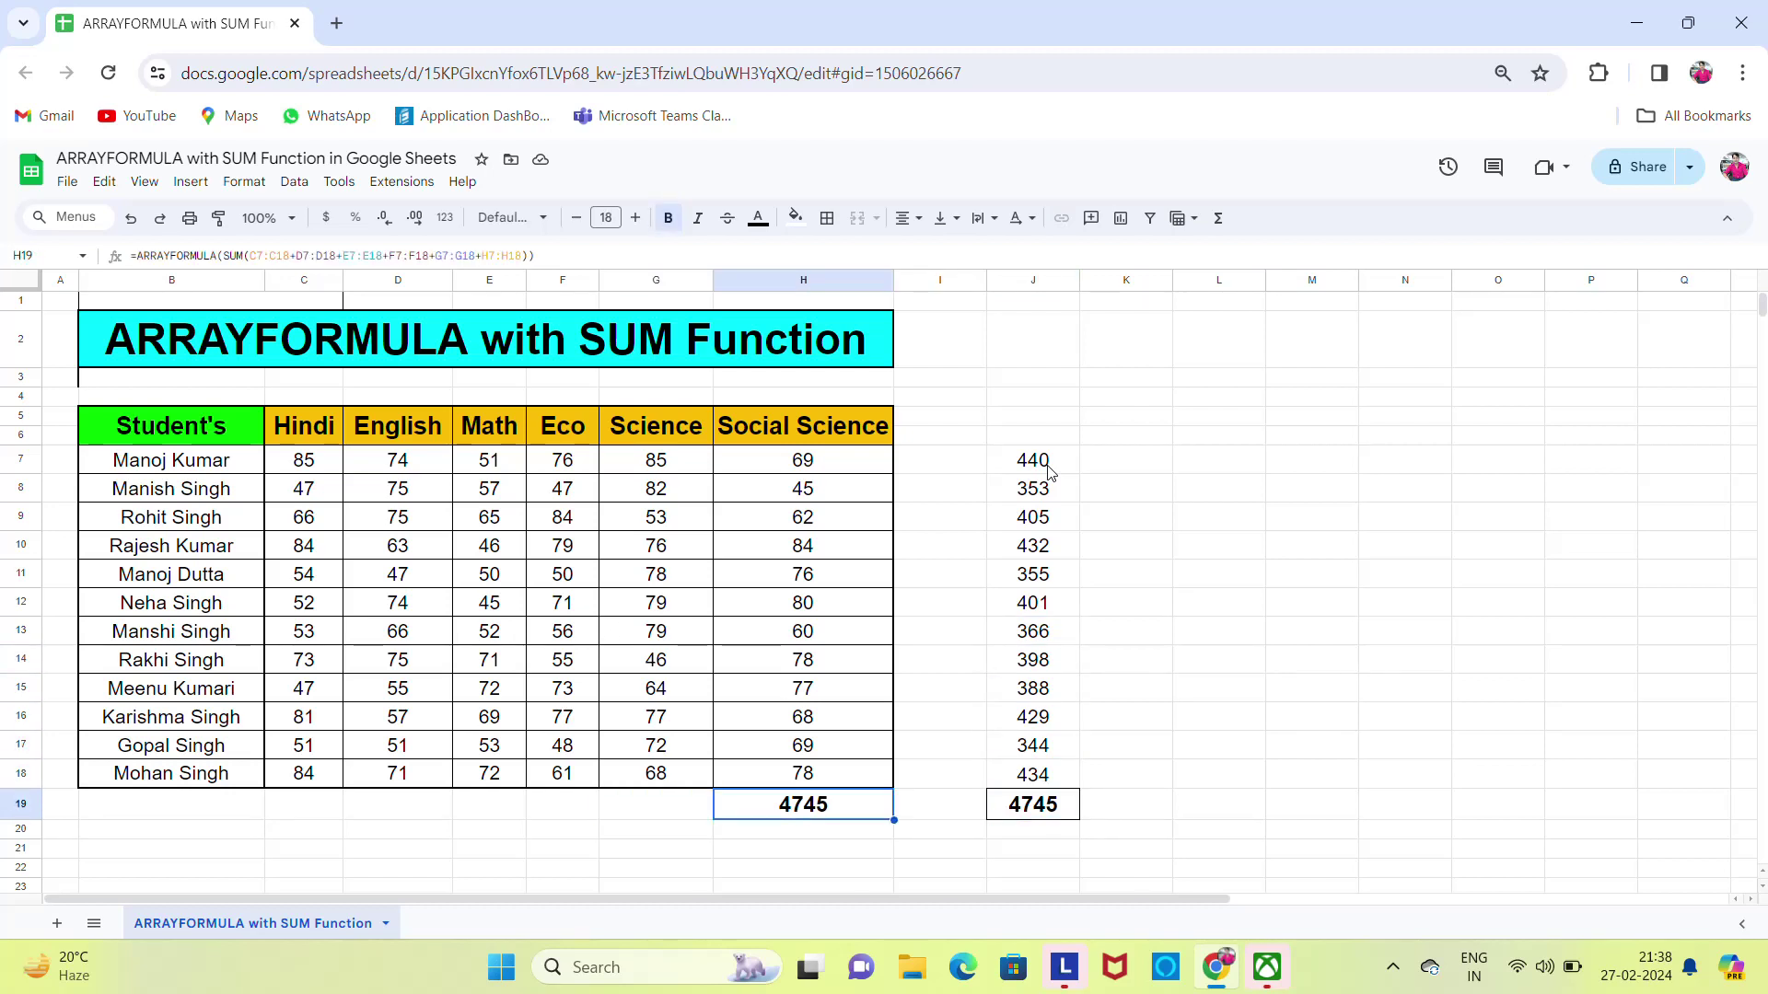
key(Right)
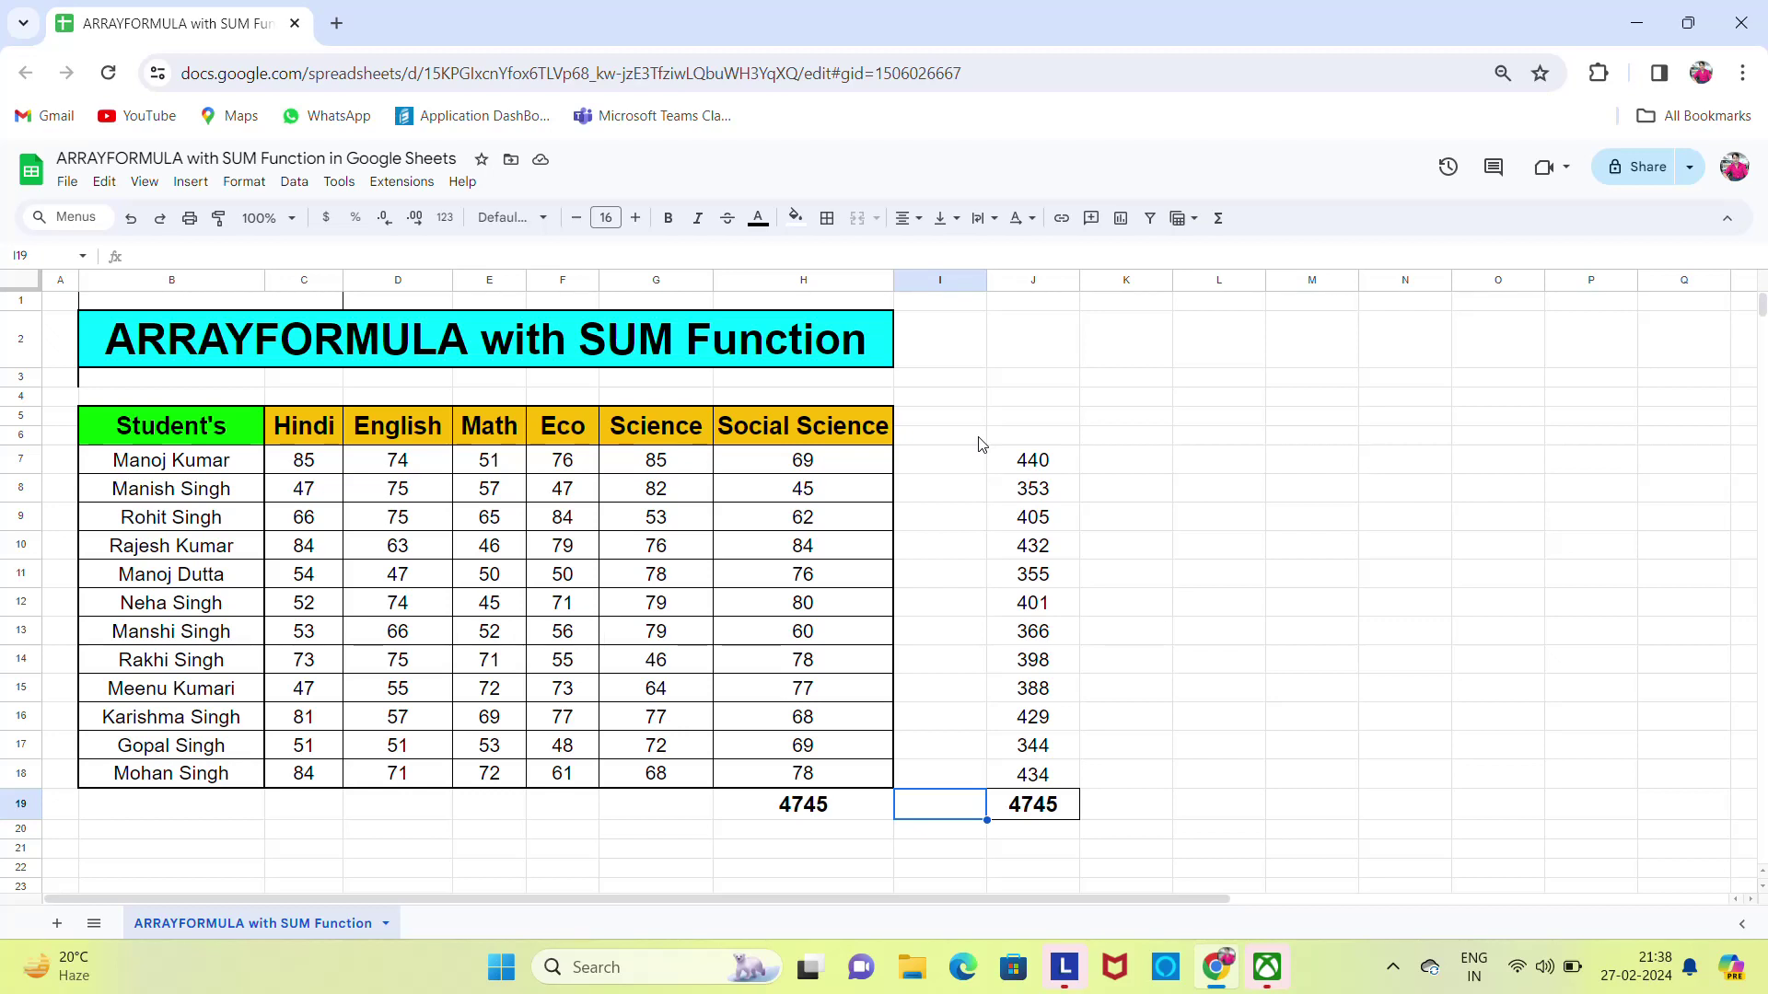
click(1027, 469)
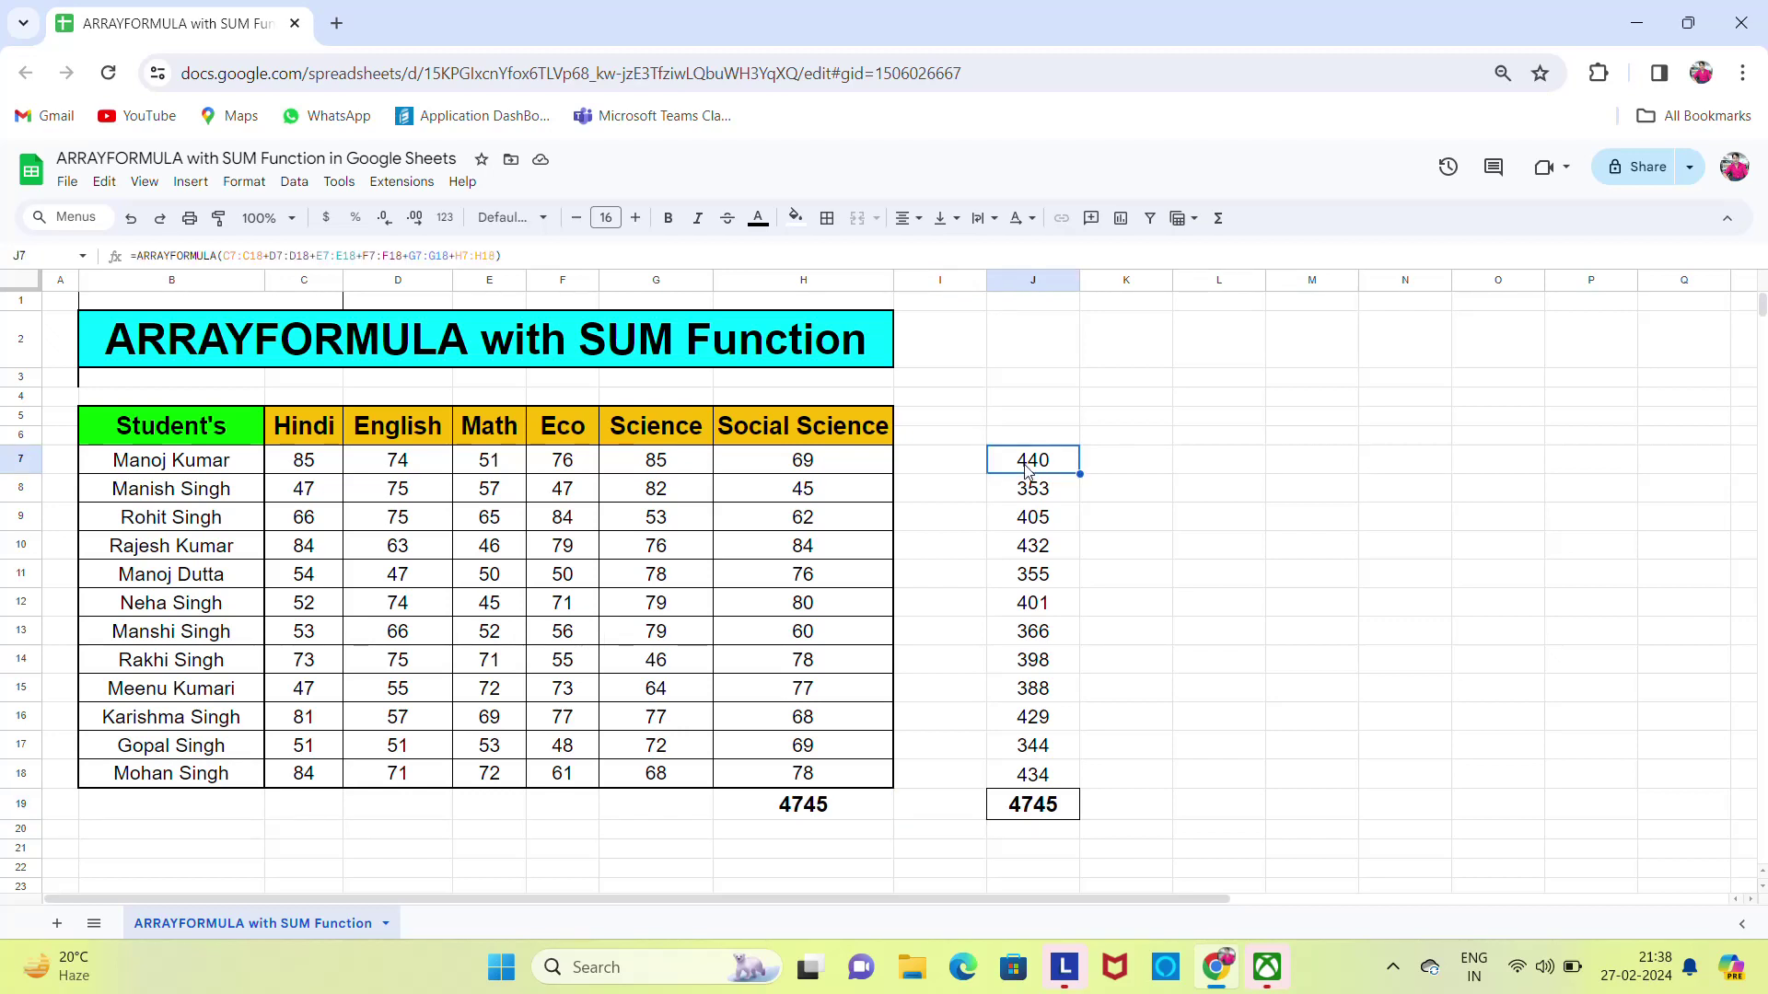
key(Down)
key(Down)
key(Down)
key(Down)
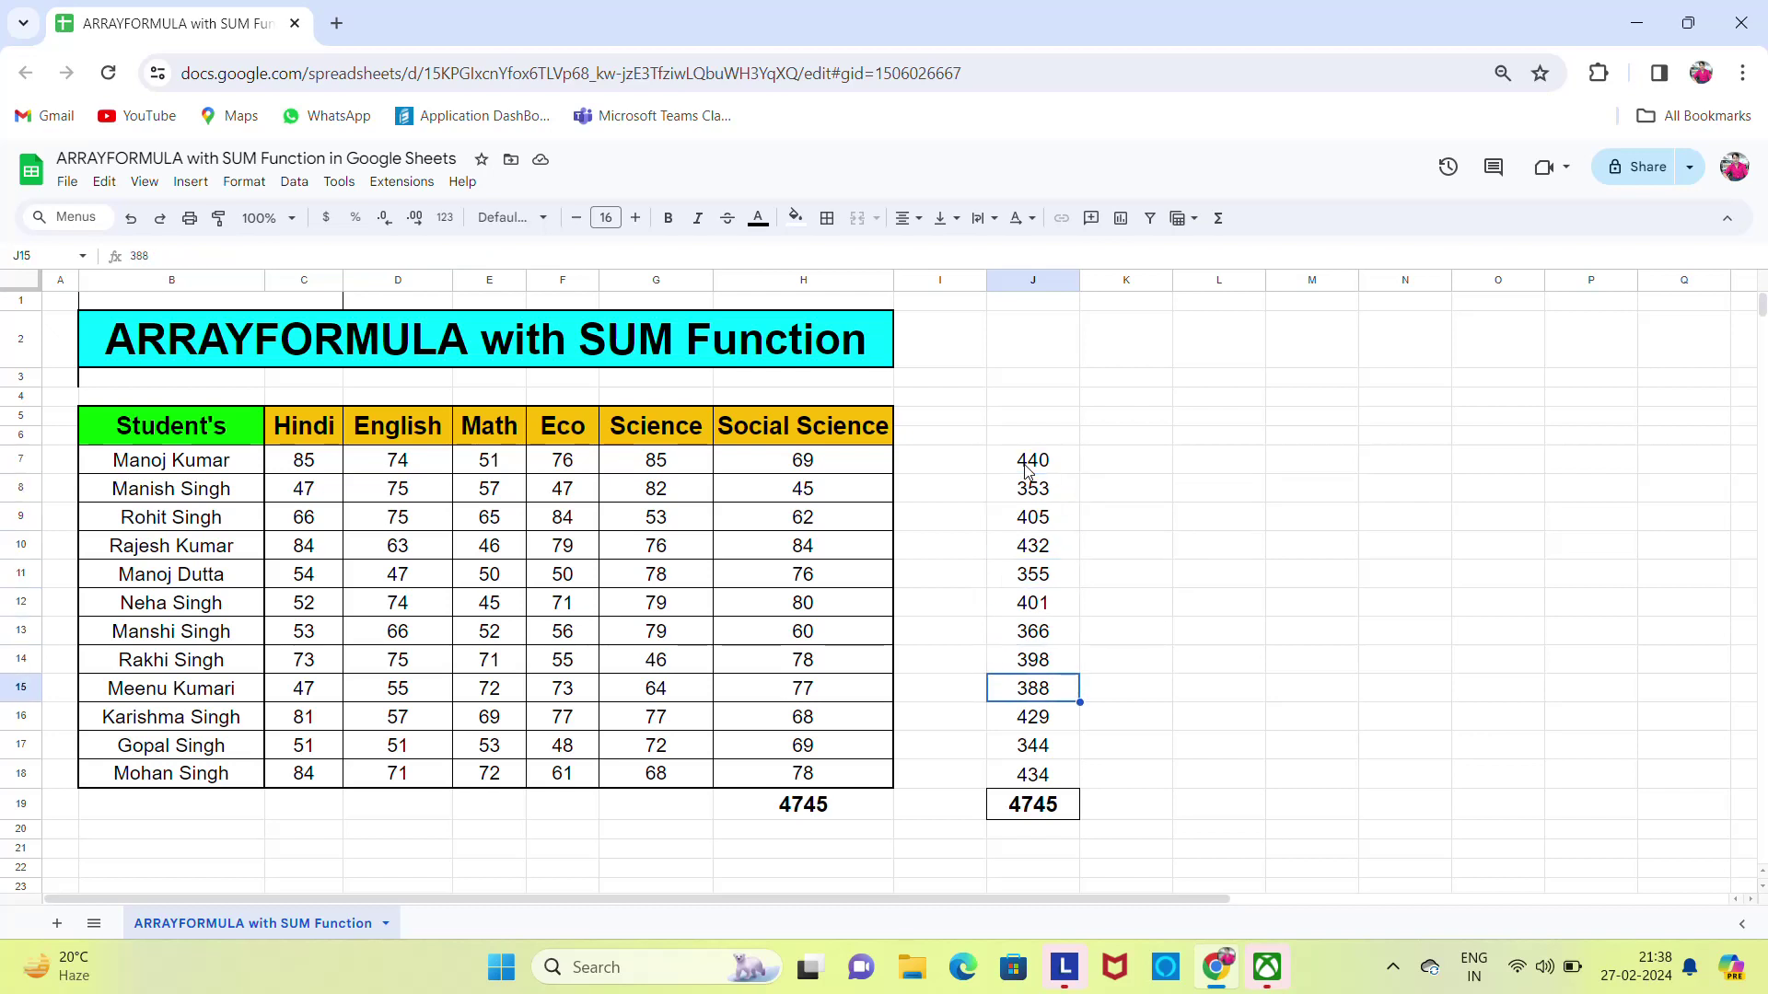
key(Down)
key(Down)
key(Down)
key(Left)
key(Left)
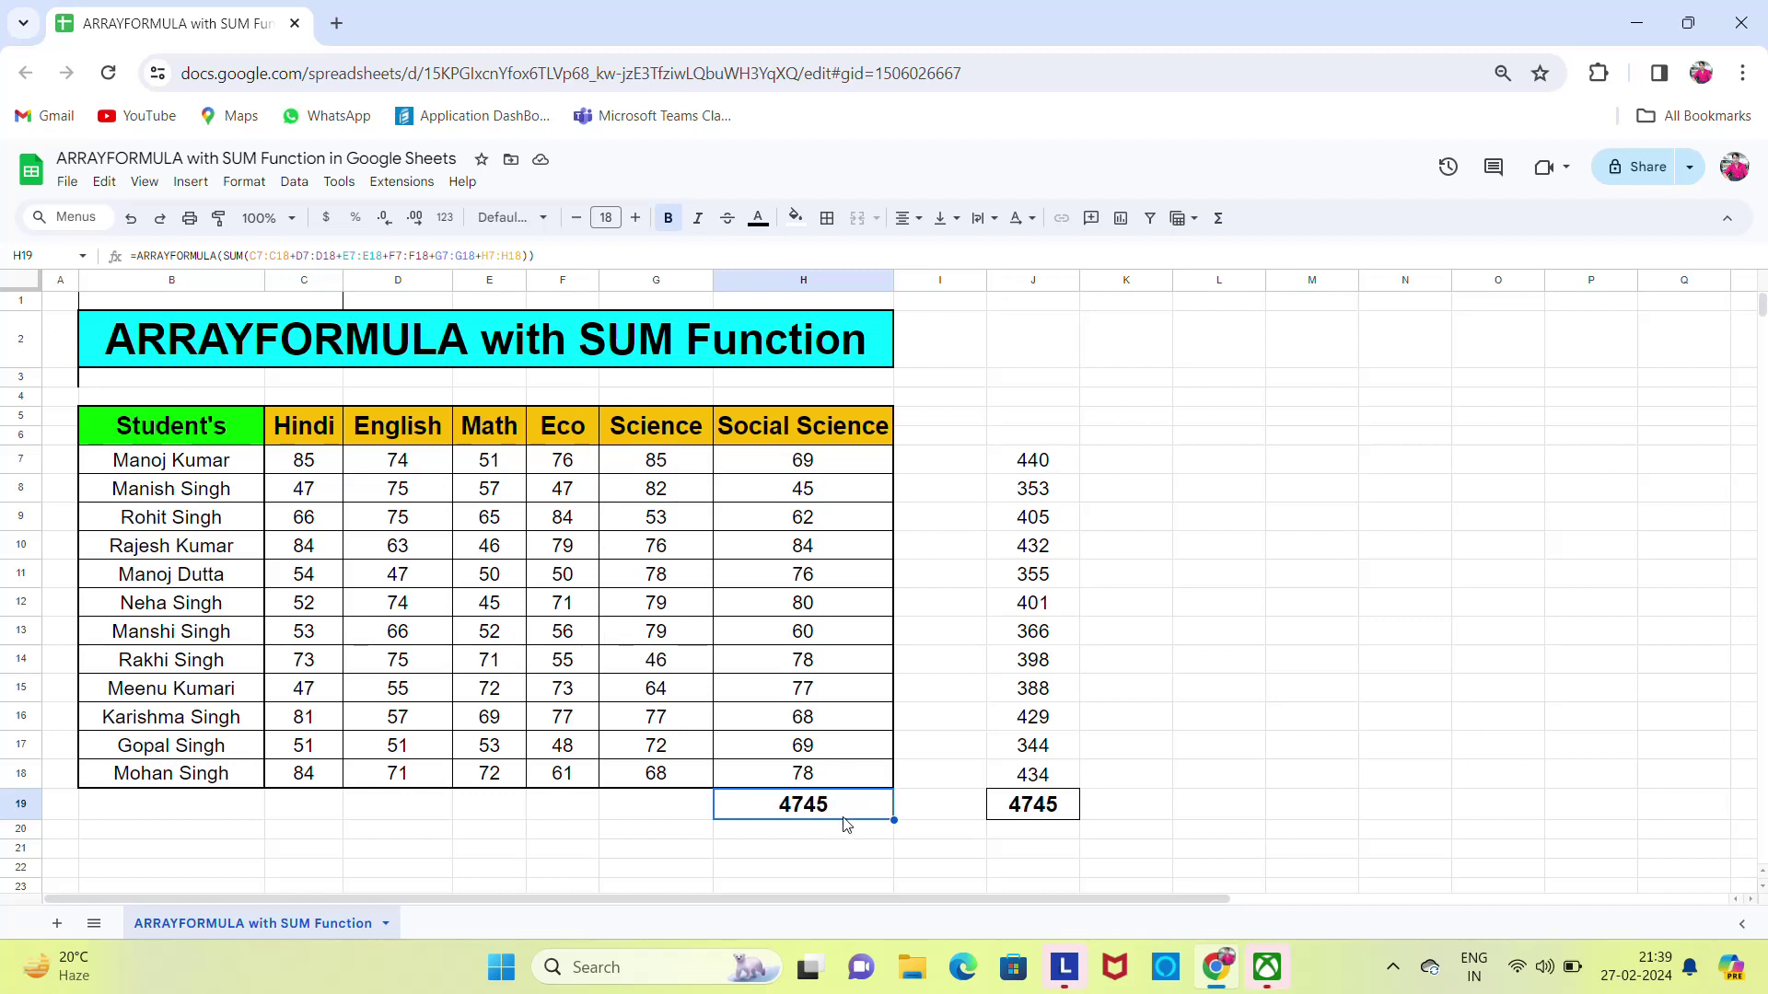
click(665, 816)
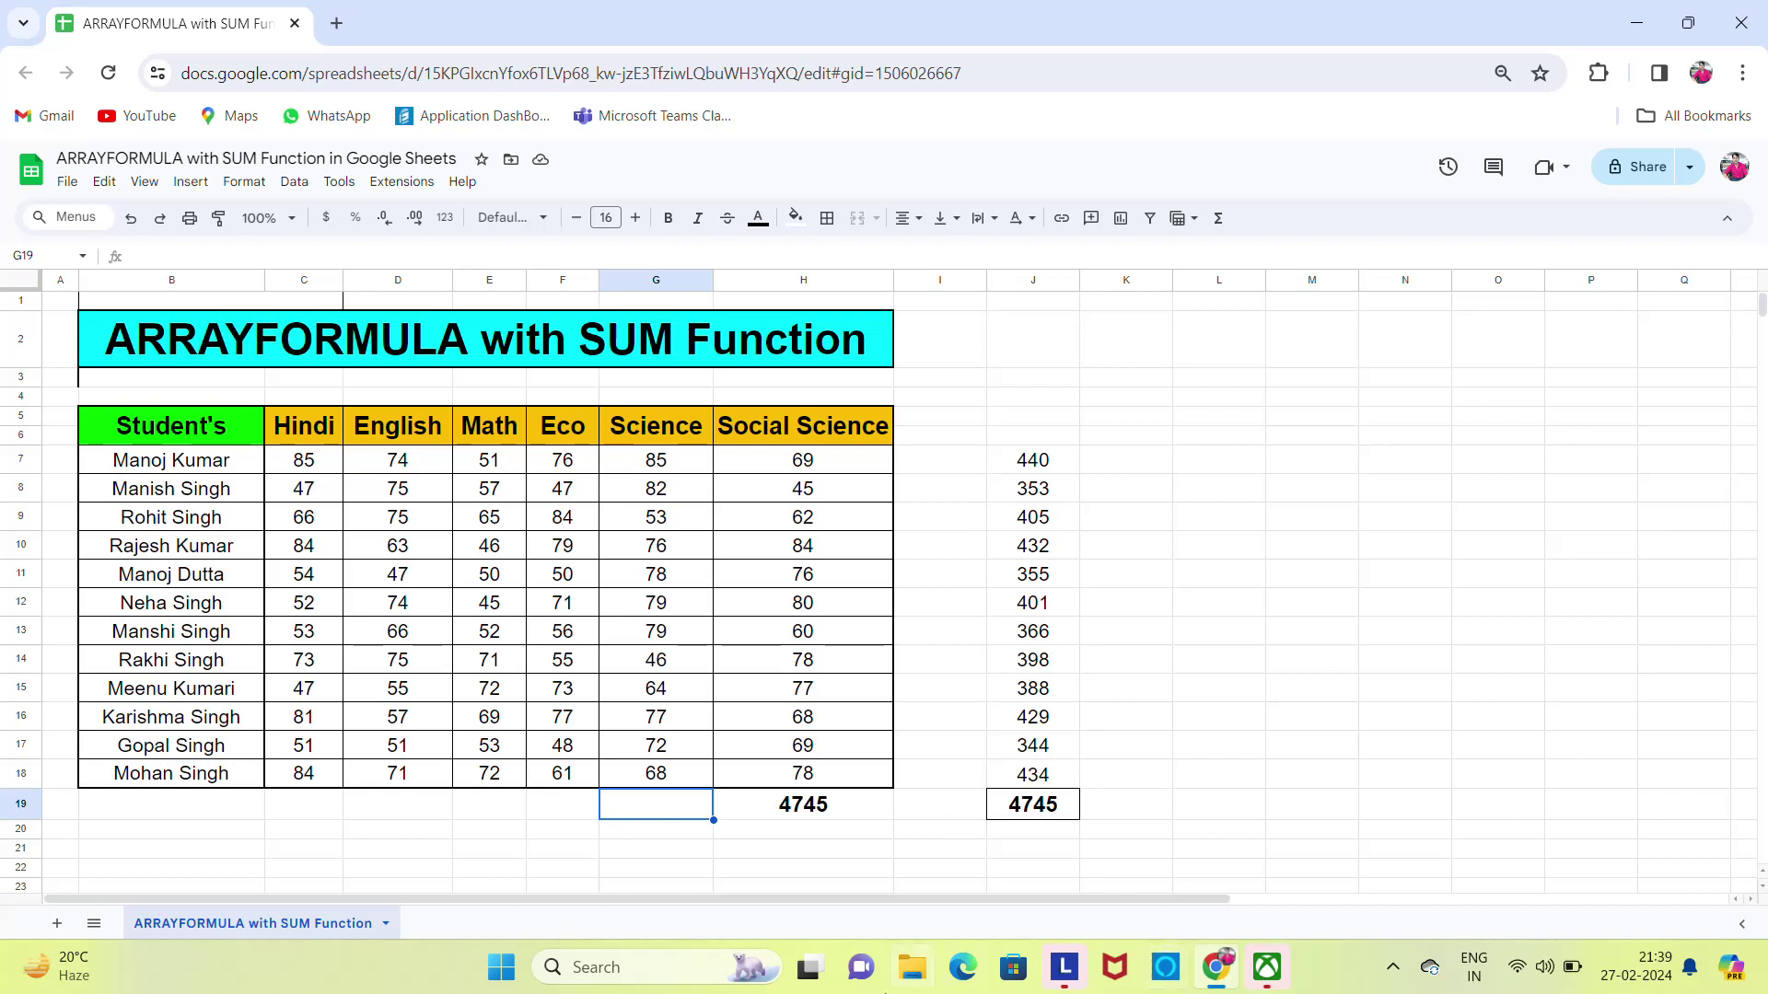
click(1392, 967)
click(1302, 898)
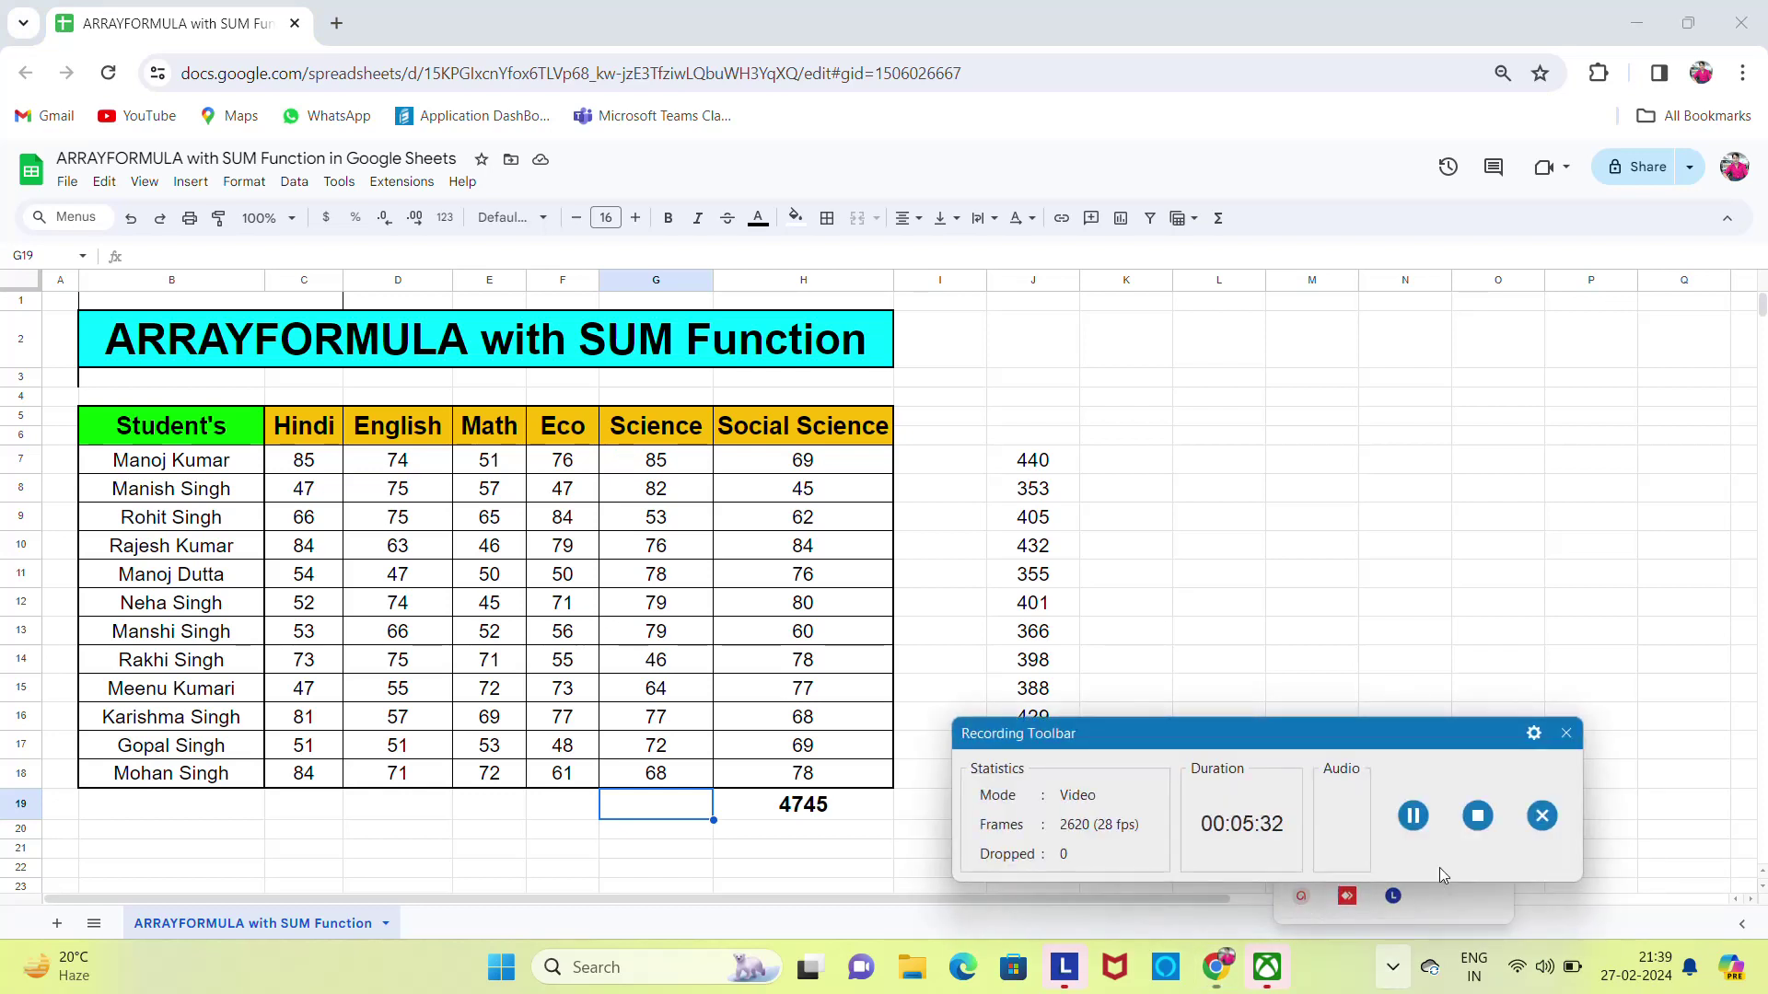